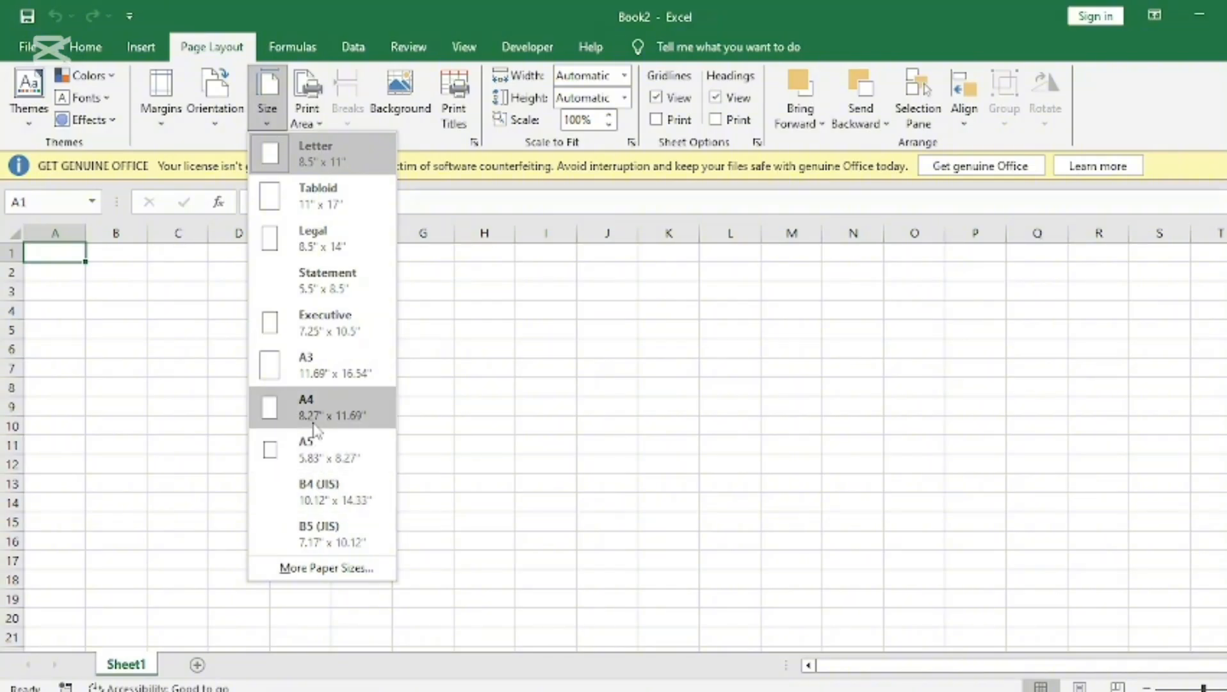
- Set the paper size to A4 and narrow columns I and A to about a third of their default width
left_click(315, 407)
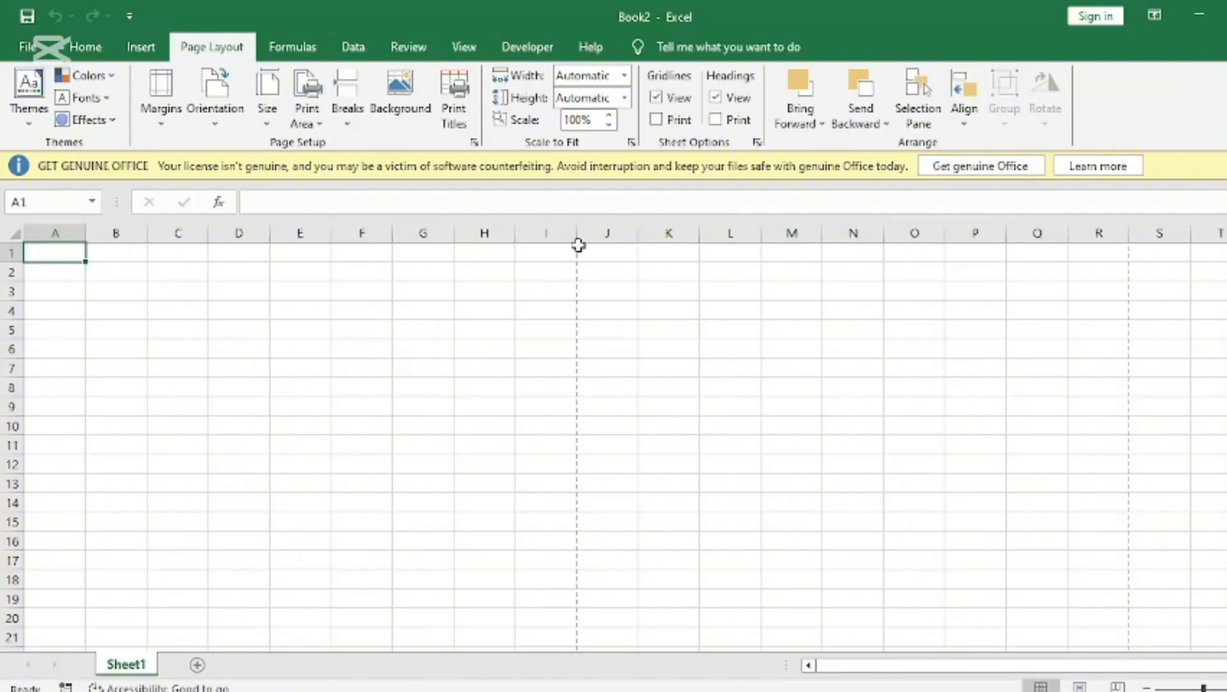
left_click_drag(576, 231, 537, 235)
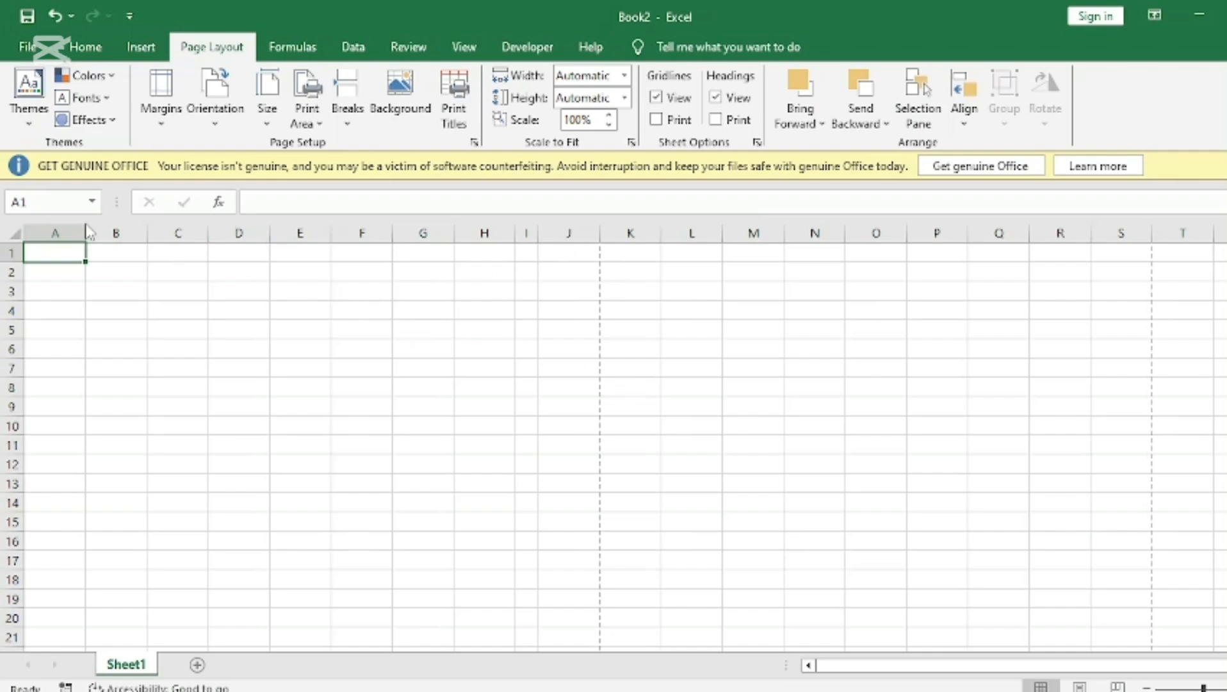
left_click_drag(83, 229, 42, 228)
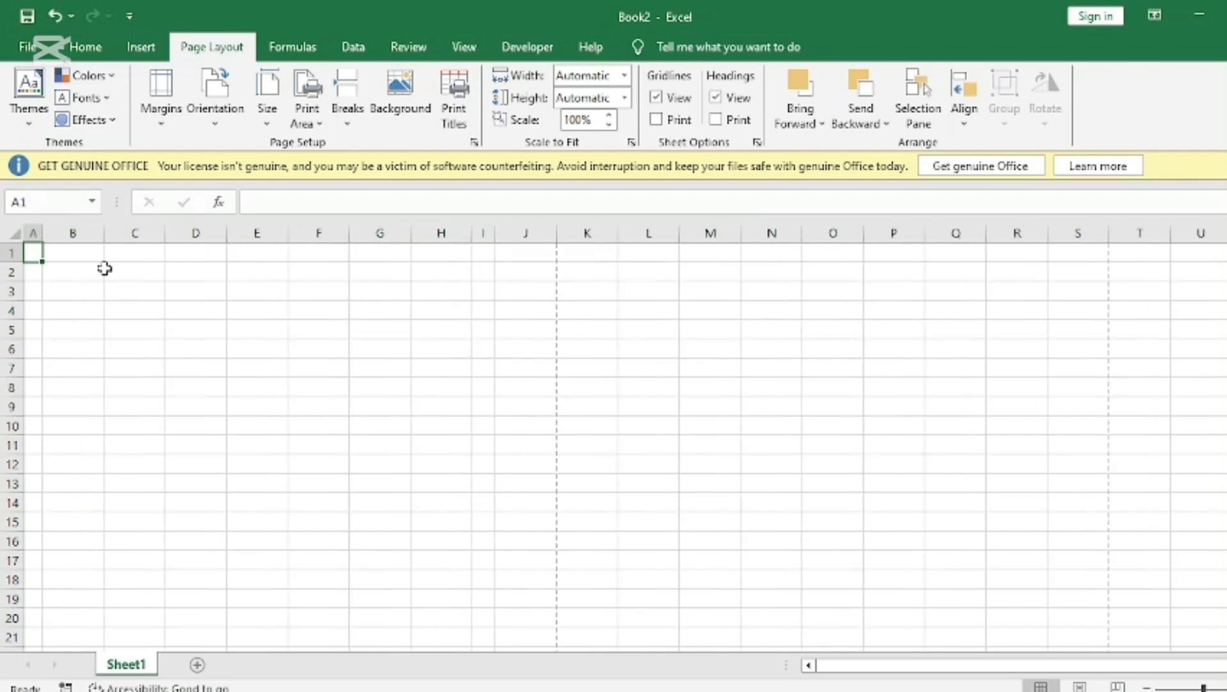
- Narrow columns A through AG to one uniform small width, forming a fine grid for the form
left_click(35, 231)
left_click_drag(34, 231, 797, 232)
left_click_drag(871, 231, 1220, 232)
key("shift+Right")
key("shift+Right")
key("shift+Right")
key("shift+Right")
key("shift+Right")
key("shift+Right")
key("shift+Right")
key("shift+Right")
key("shift+Right")
key("shift+Right")
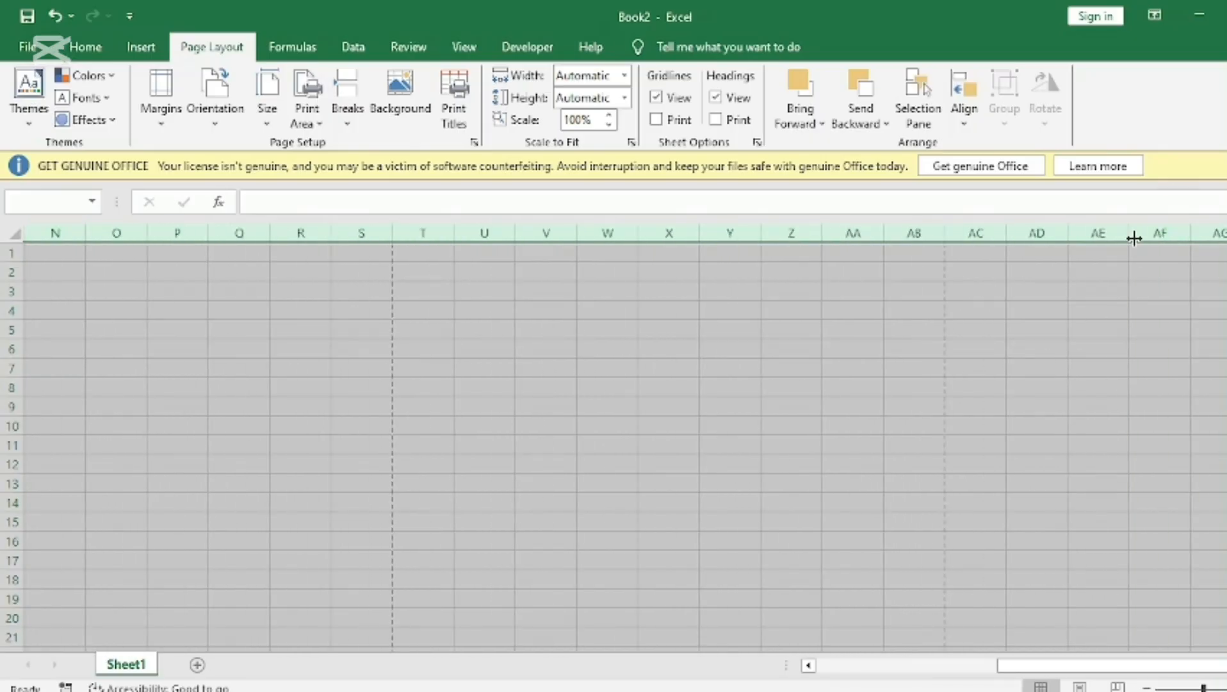
left_click_drag(1133, 236, 1090, 240)
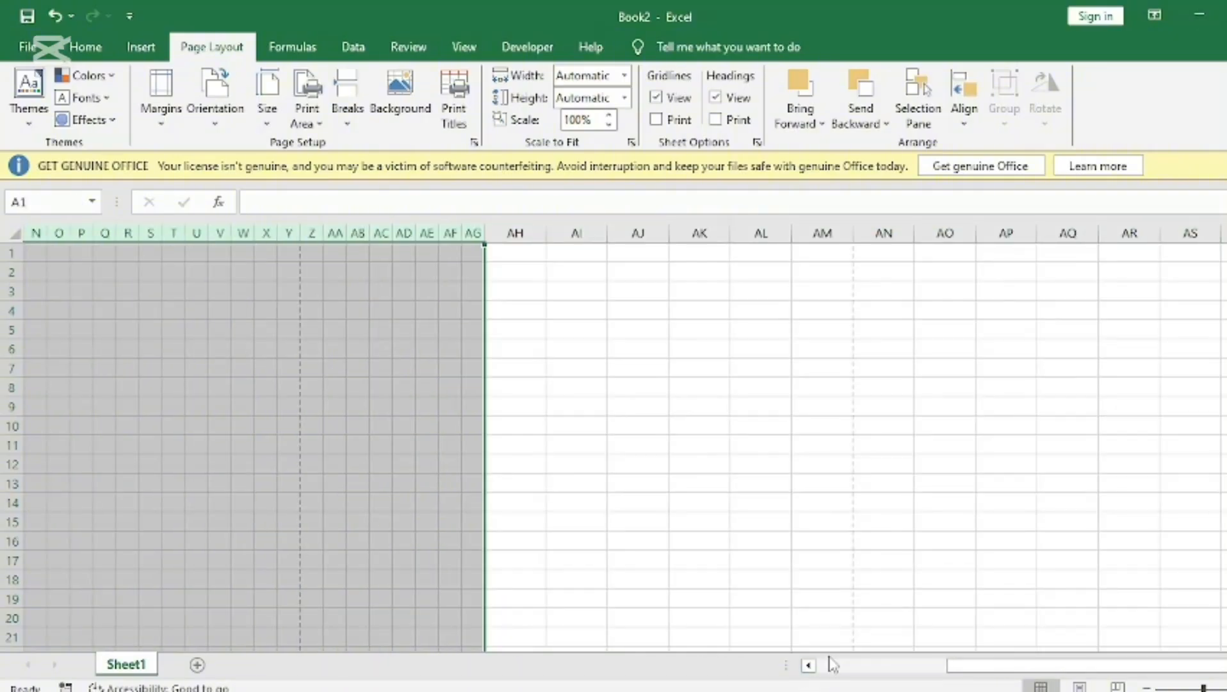
left_click(811, 664)
left_click(849, 487)
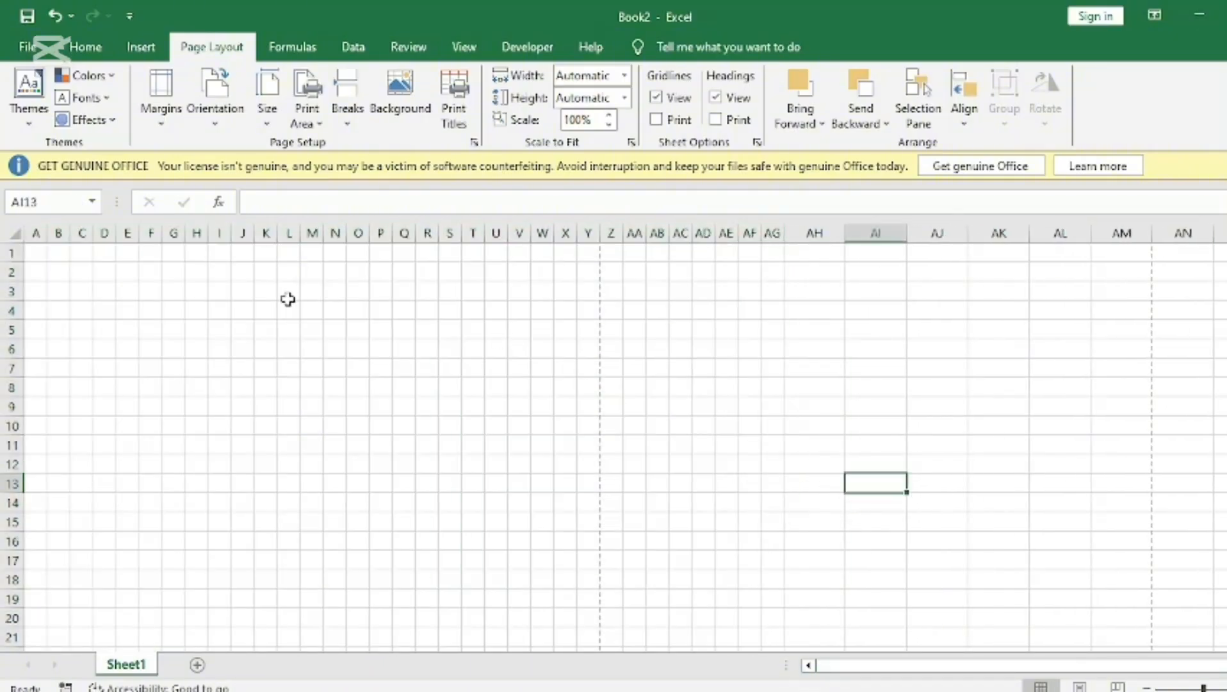
- Enter the title "Admission Form" in cell A2
left_click(35, 274)
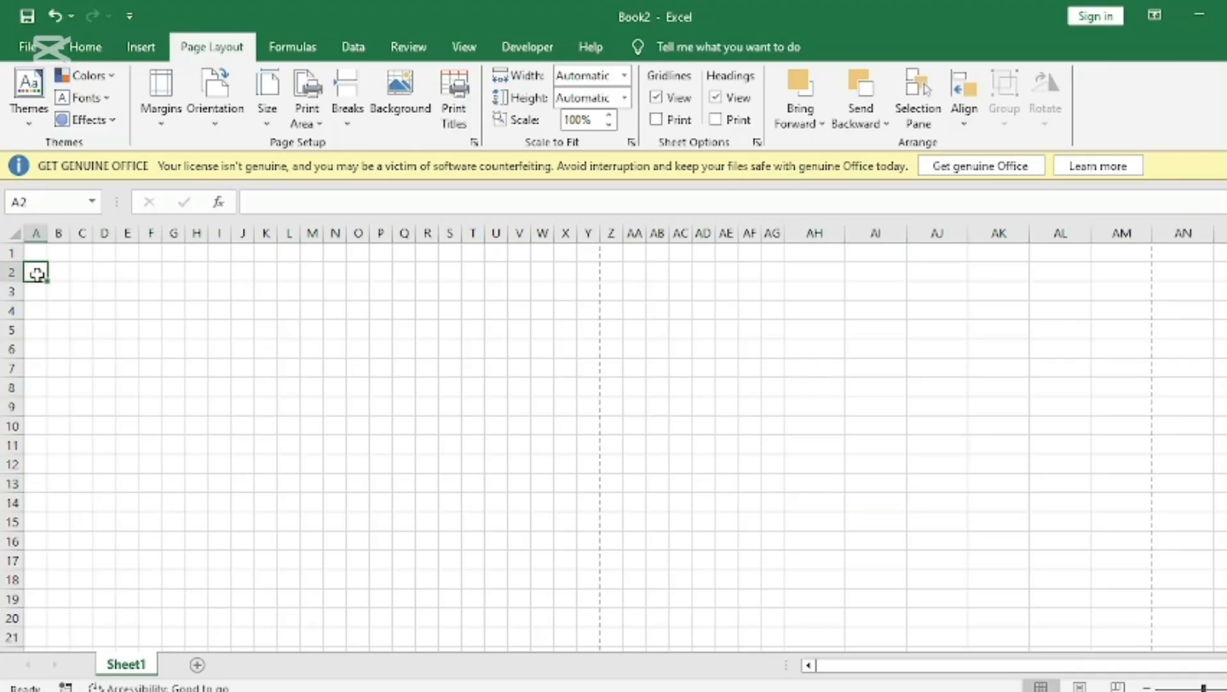
type("Admission")
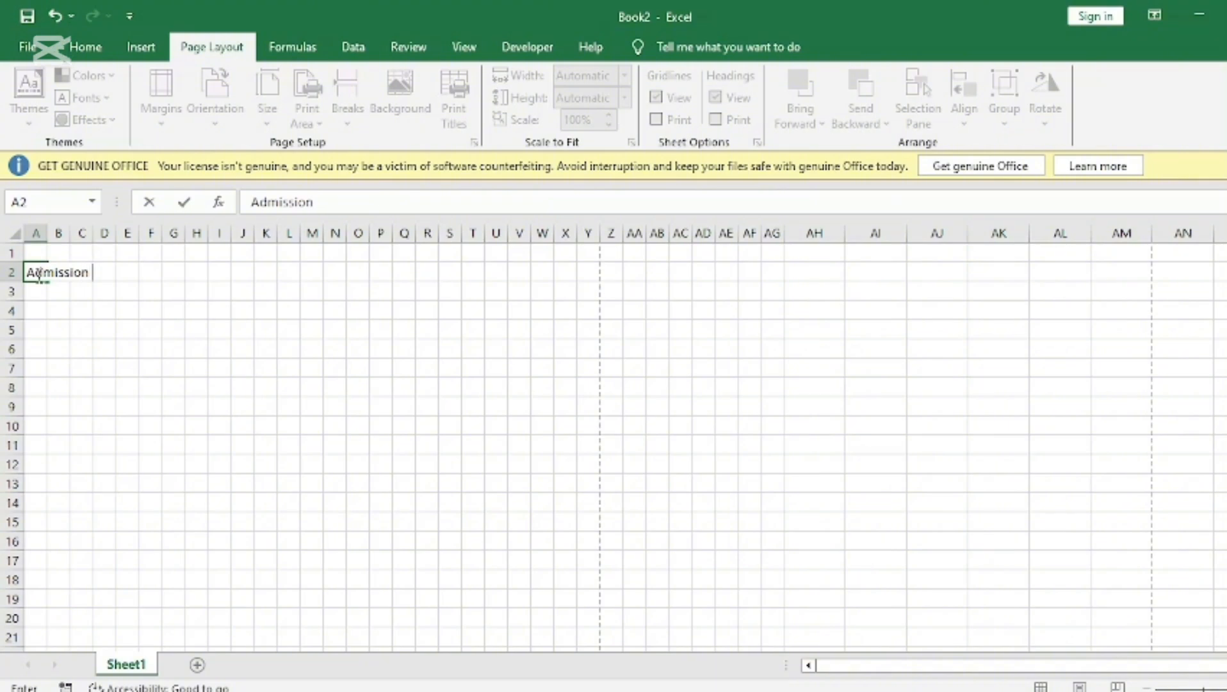
type(" Form")
key("Return")
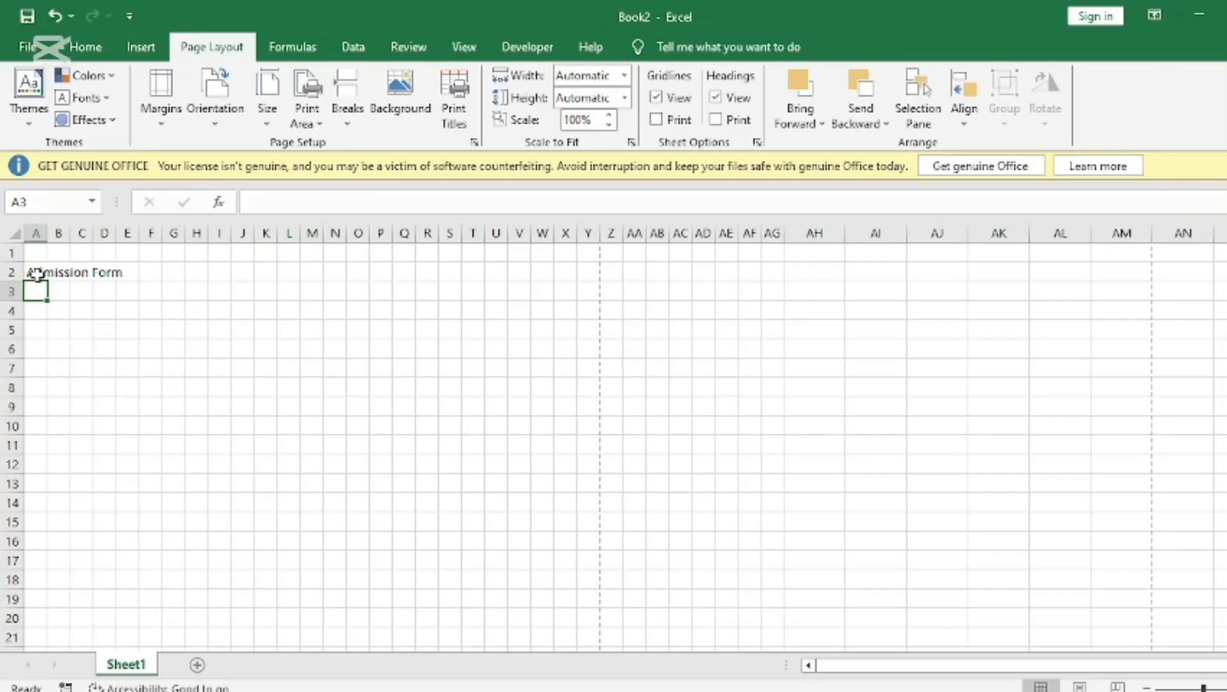
- Enter the school name "Tehzeeb Ul Islam Scholl System" in cell A3
type("Tehzeeb Ul")
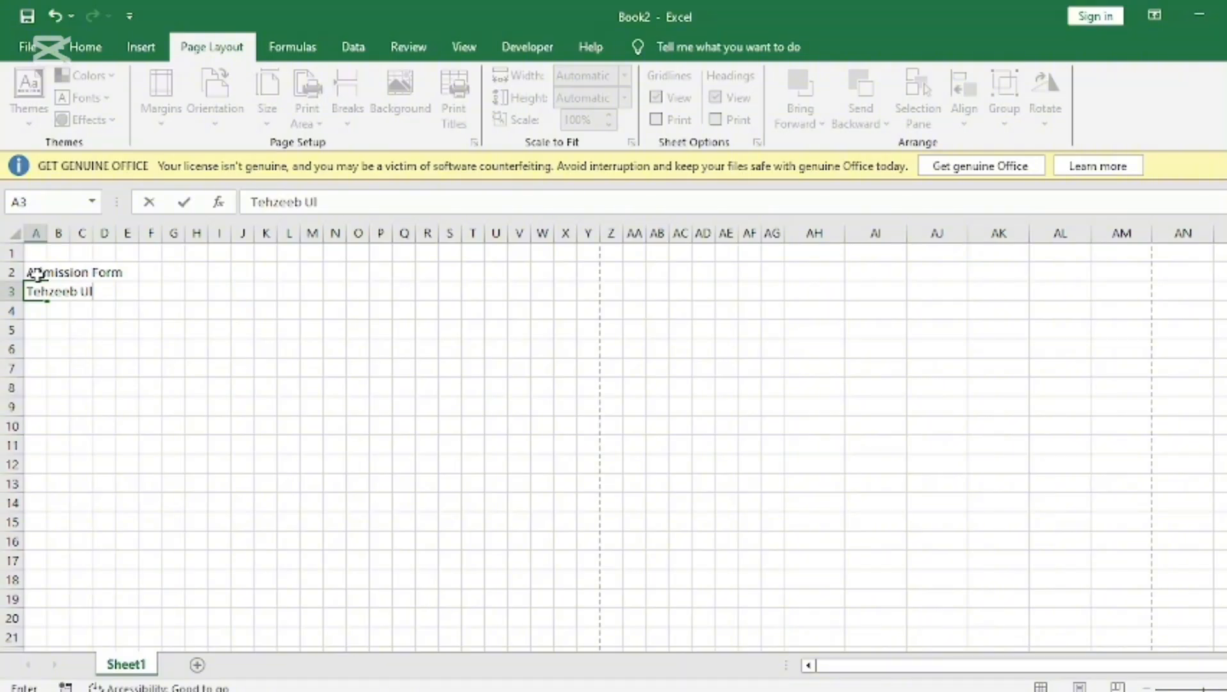
type("Islam Sc")
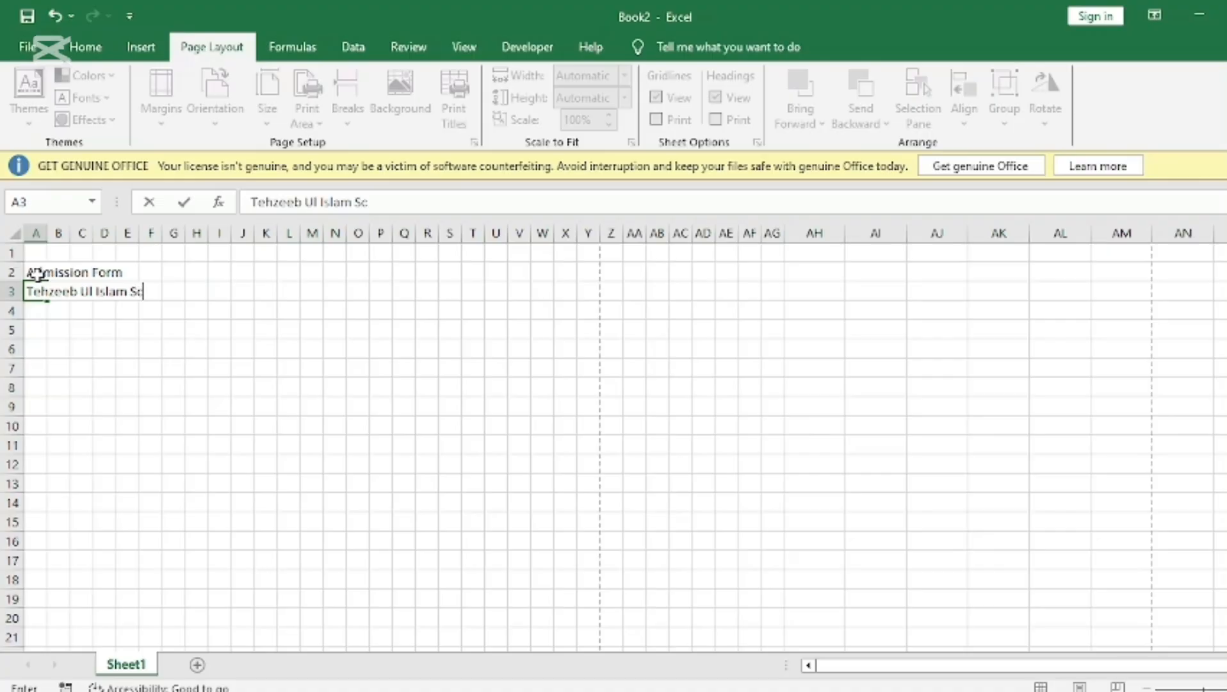
type("holl")
type("System")
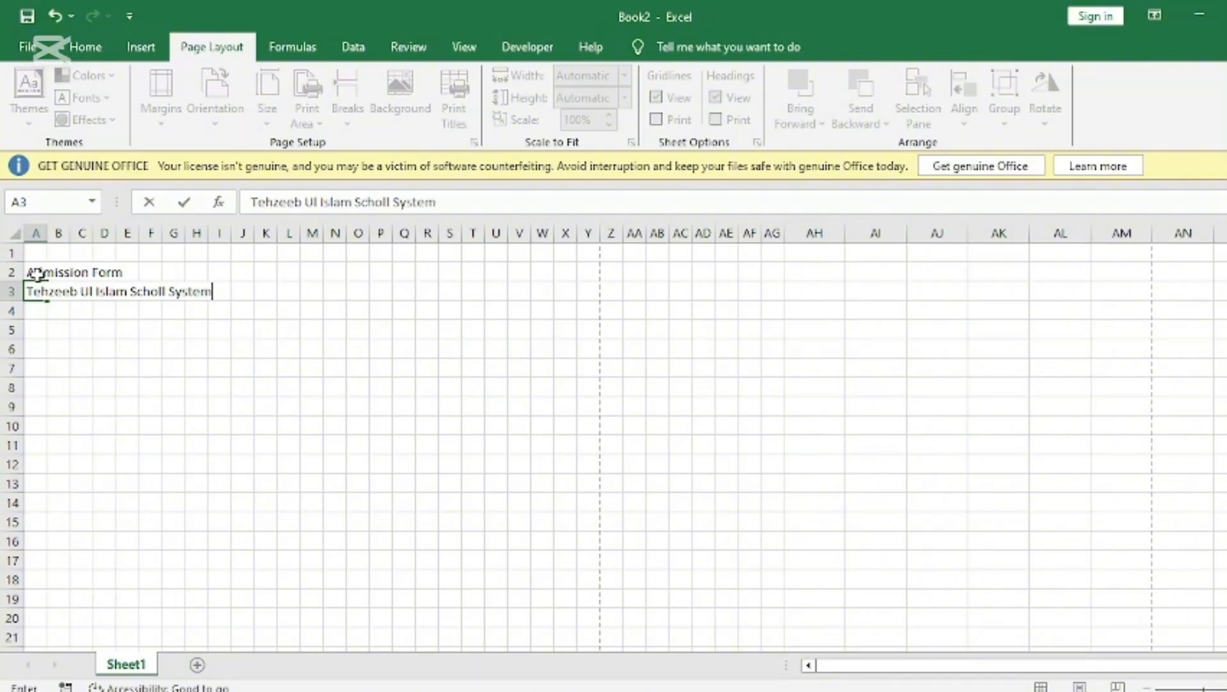
key("Return")
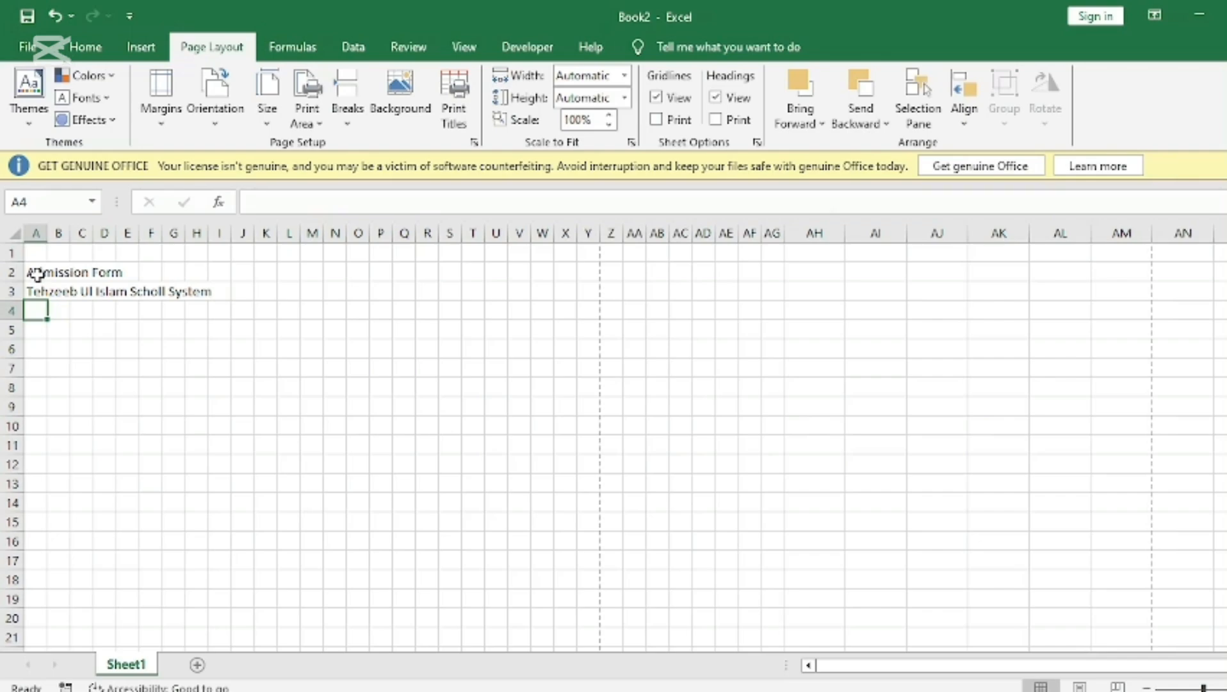
- Enter the label "Application No." in cell A4
type("R")
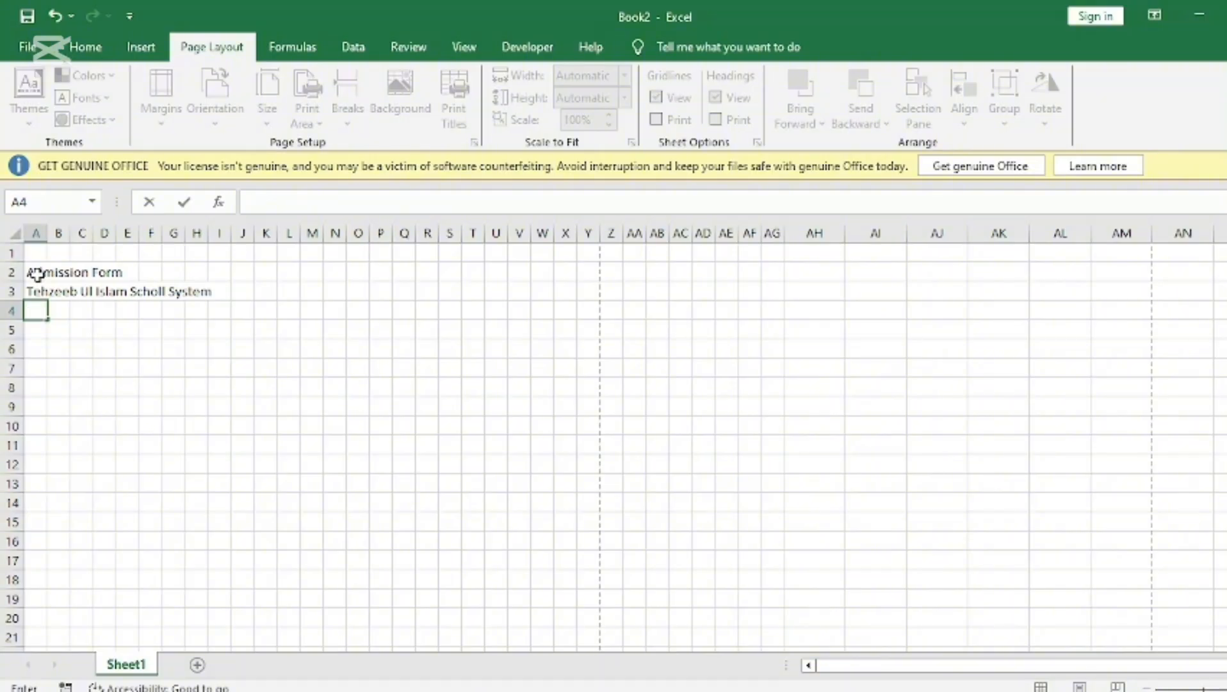
type("Application No.")
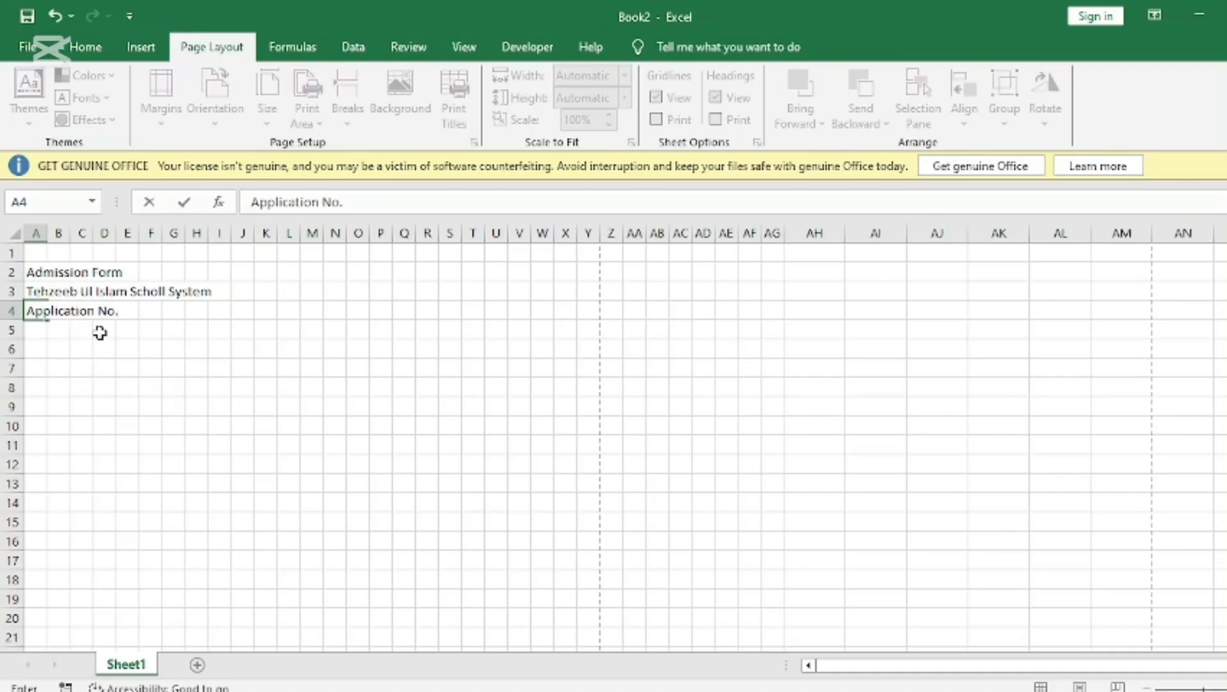
left_click(74, 274)
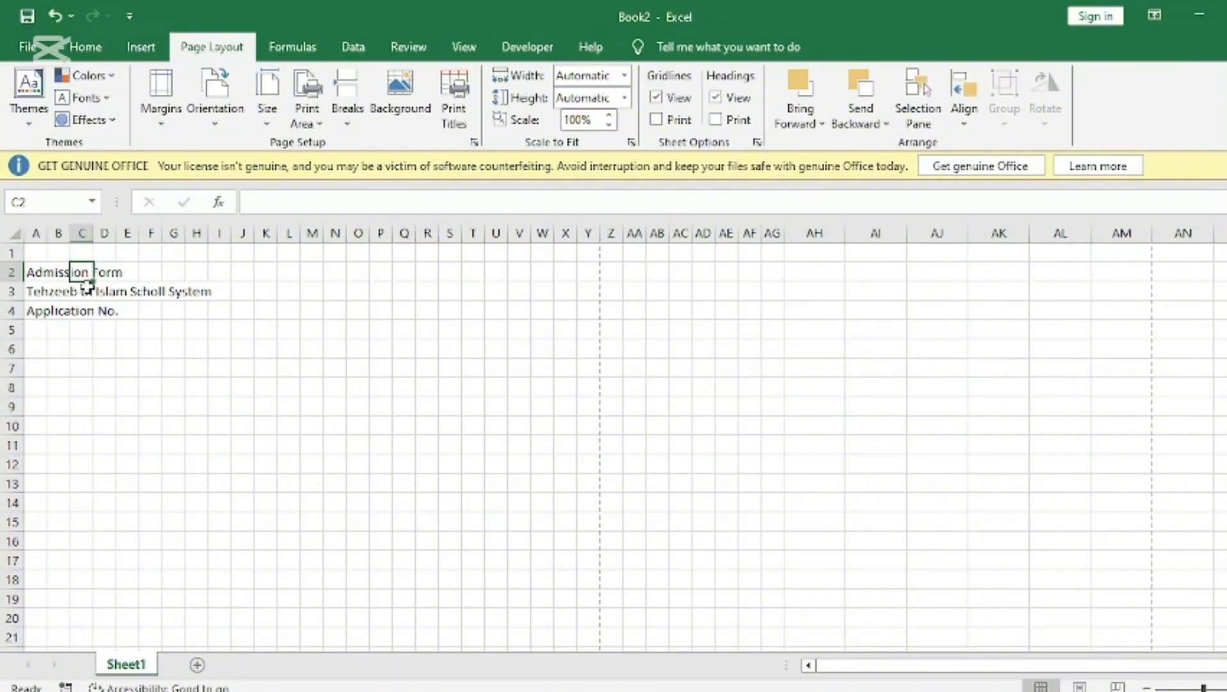
- Merge and center the Admission Form title across A2:Y2, up to the page break
left_click(34, 272)
key("shift+Right")
key("shift+Right")
key("shift+Right")
key("shift+Right")
key("shift+Right")
key("shift+Right")
key("shift+Right")
key("shift+Right")
key("shift+Right")
key("shift+Right")
key("shift+Right")
key("shift+Right")
key("shift+Right")
key("shift+Right")
key("shift+Right")
key("shift+Right")
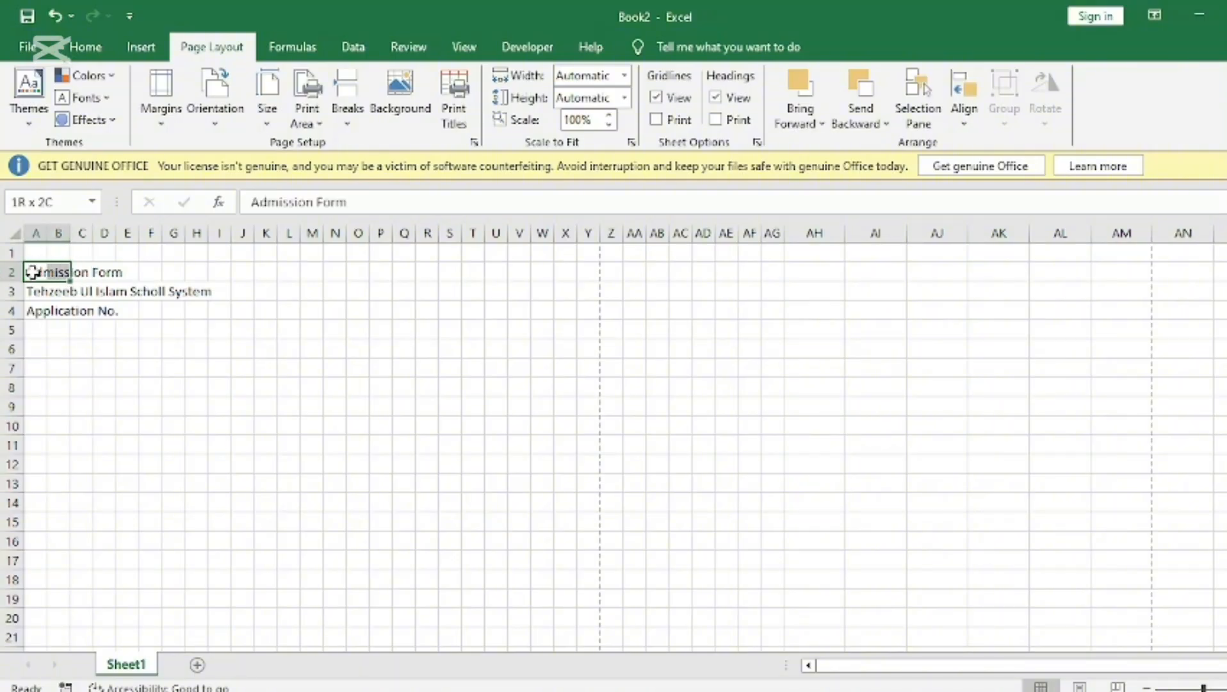
key("shift+Right")
key("shift+Right")
key("shift+Right")
key("shift+Right")
key("shift+Right")
key("shift+Right")
key("shift+Right")
key("shift+Right")
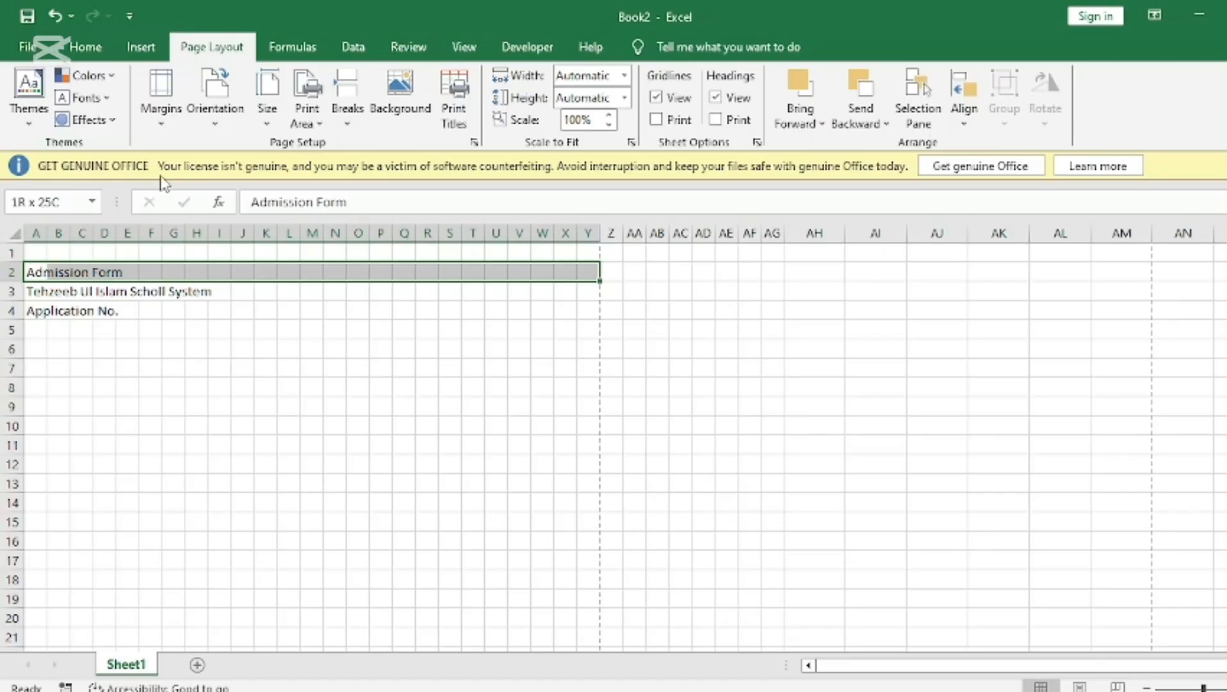
left_click(71, 47)
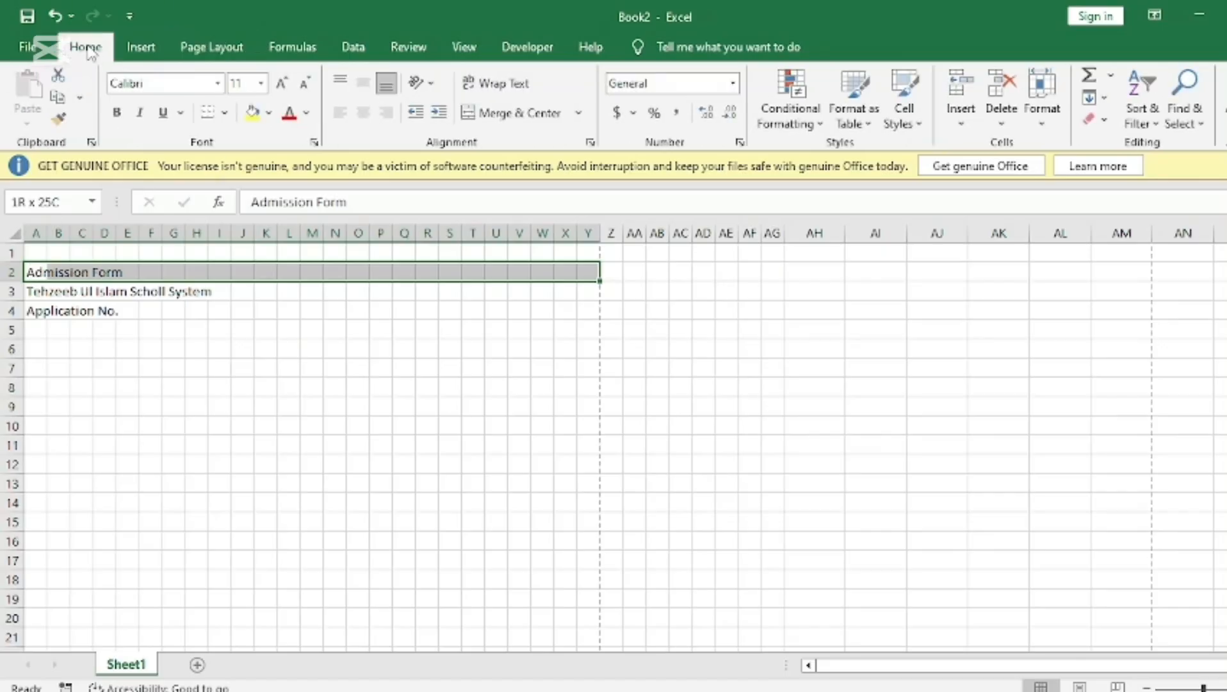
left_click(499, 119)
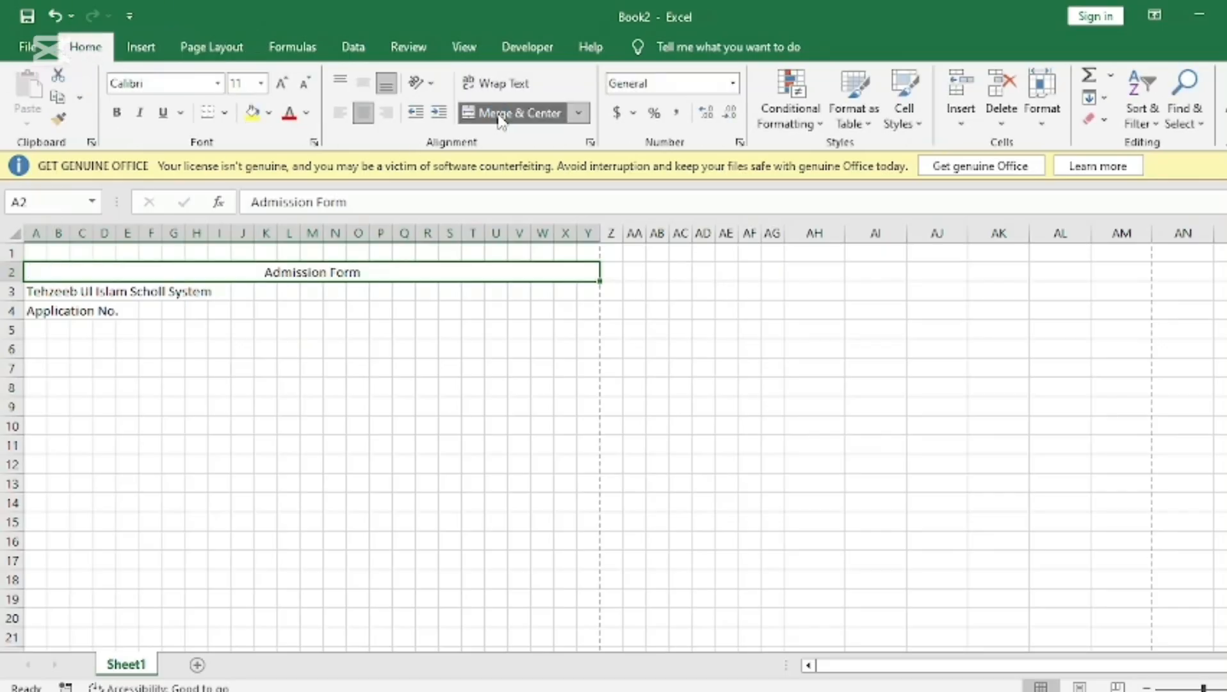
- Merge and center the school name across A3:Y3
left_click(35, 290)
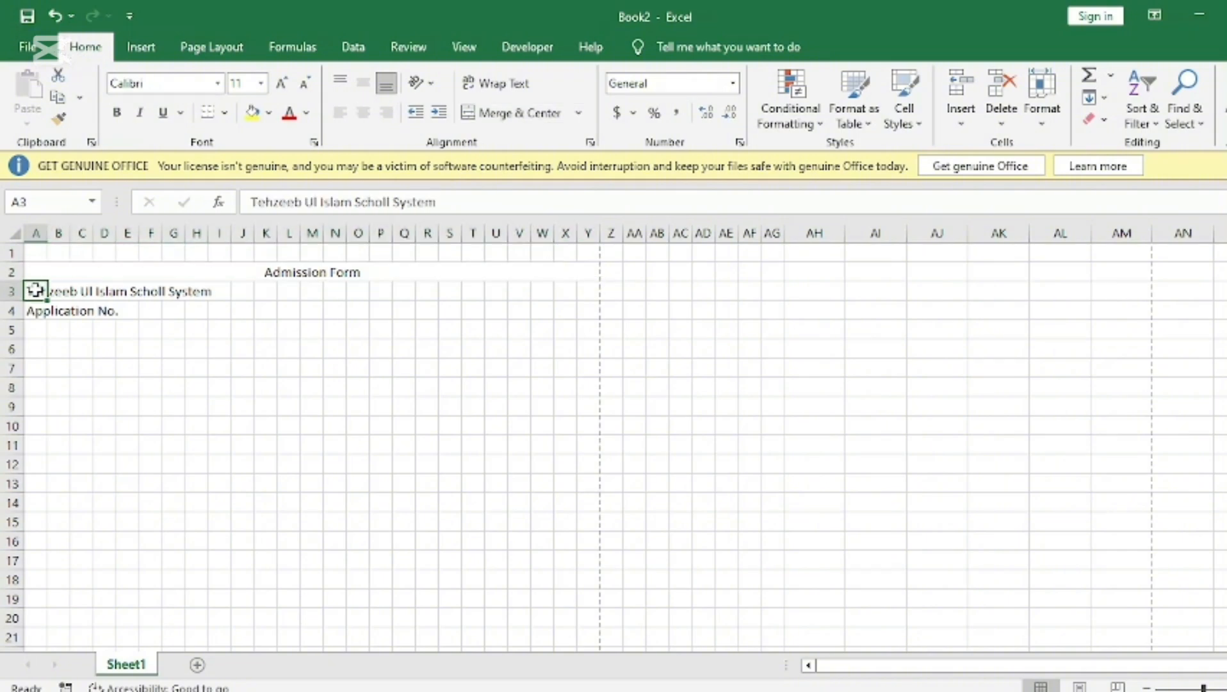
key("shift+Right")
key("shift+Right")
key("shift+Right")
key("shift+Right")
key("shift+Right")
key("shift+Right")
key("shift+Right")
key("shift+Right")
key("shift+Right")
key("shift+Right")
key("shift+Right")
key("shift+Right")
key("shift+Right")
key("shift+Right")
key("shift+Right")
key("shift+Right")
key("shift+Right")
key("shift+Right")
key("shift+Right")
key("shift+Right")
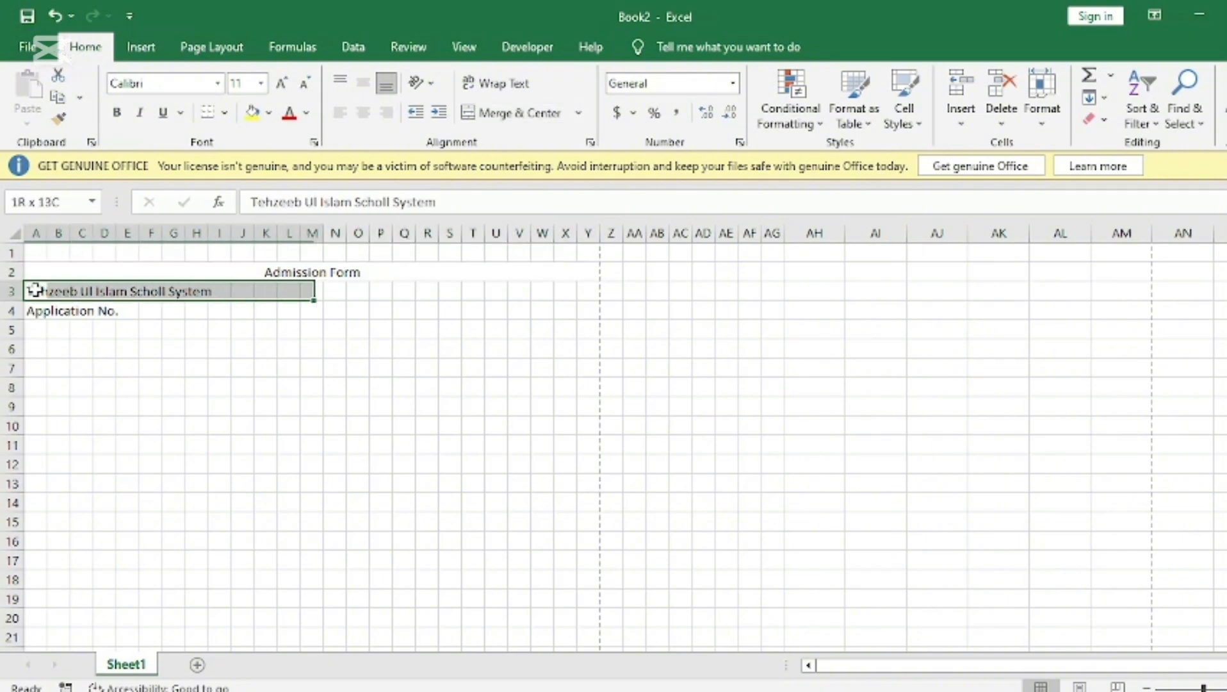
left_click(509, 114)
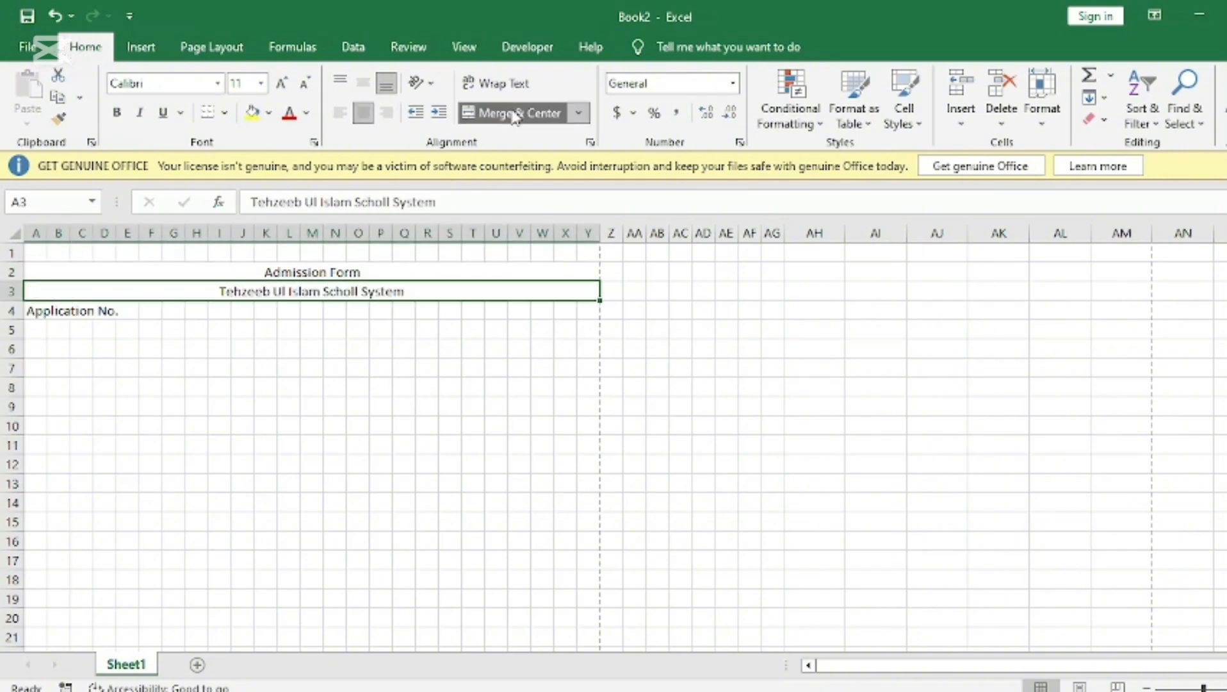
- Format the Admission Form title as bold Arial Black at size 16
left_click(212, 272)
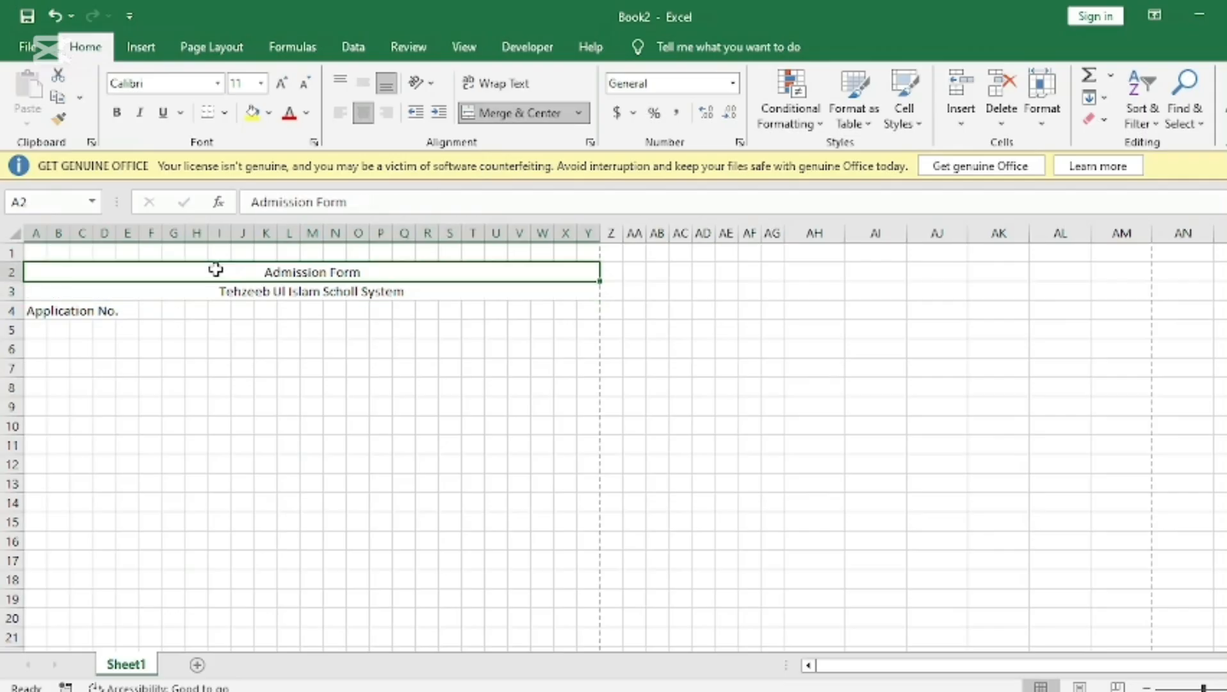
left_click(285, 91)
left_click(285, 91)
left_click(286, 91)
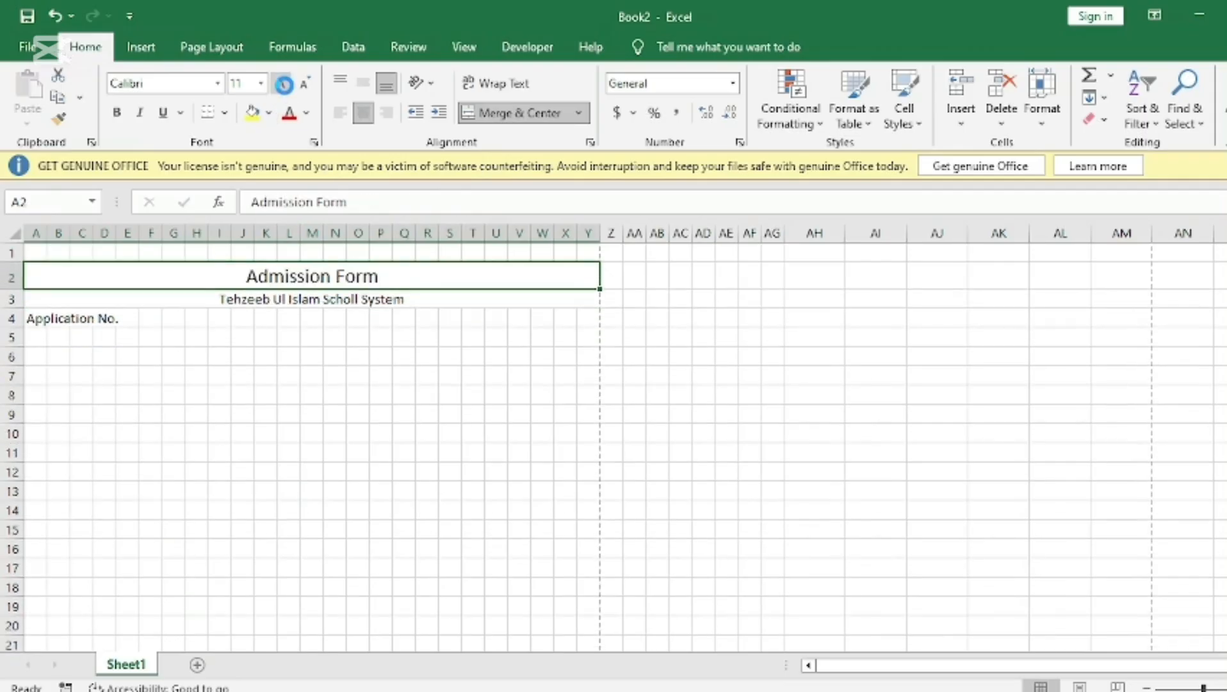
left_click(286, 91)
left_click(304, 85)
left_click(117, 112)
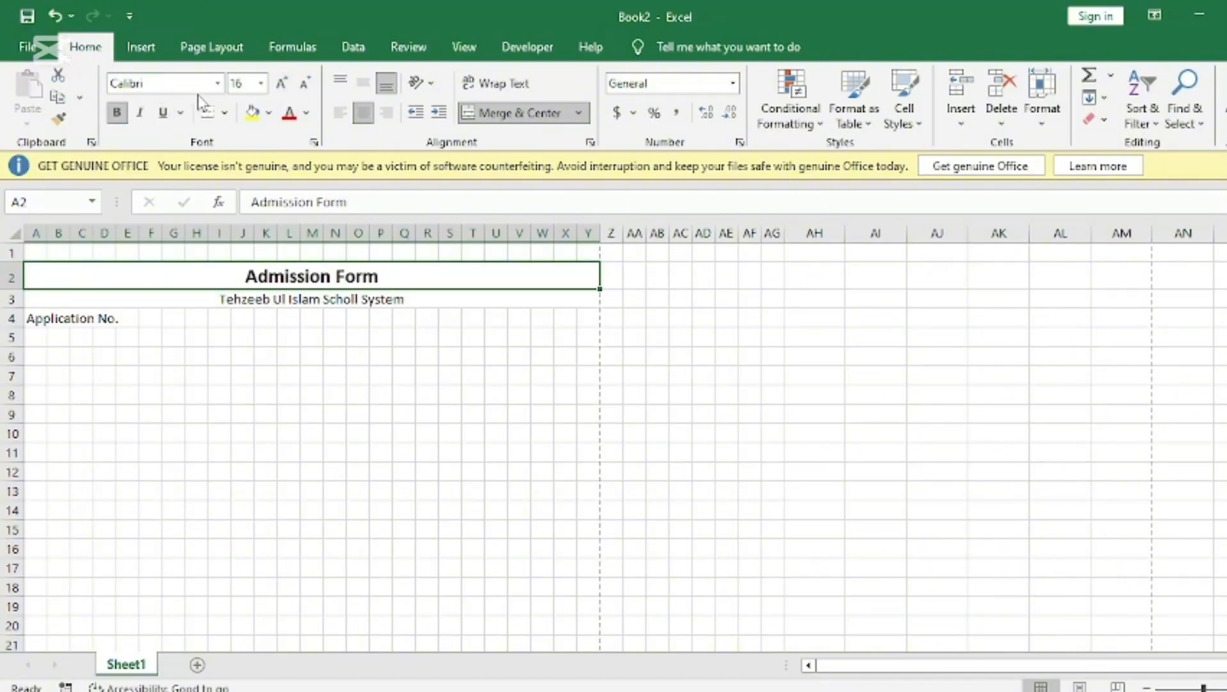
left_click(219, 84)
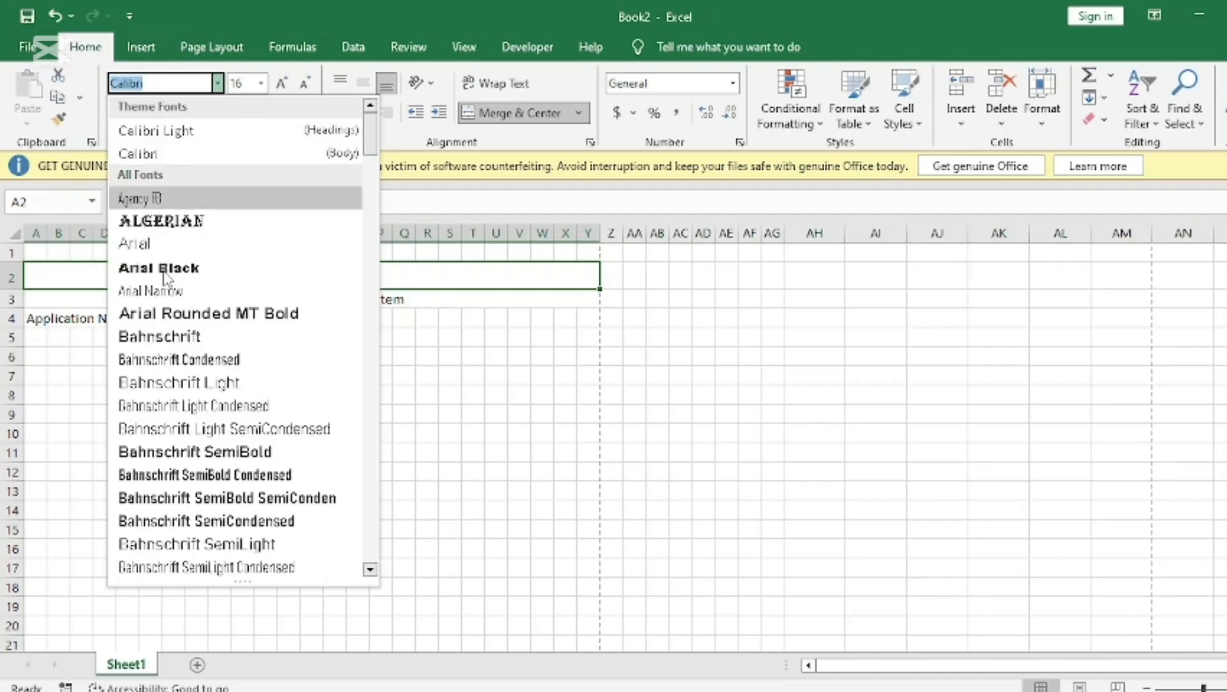
key("Escape")
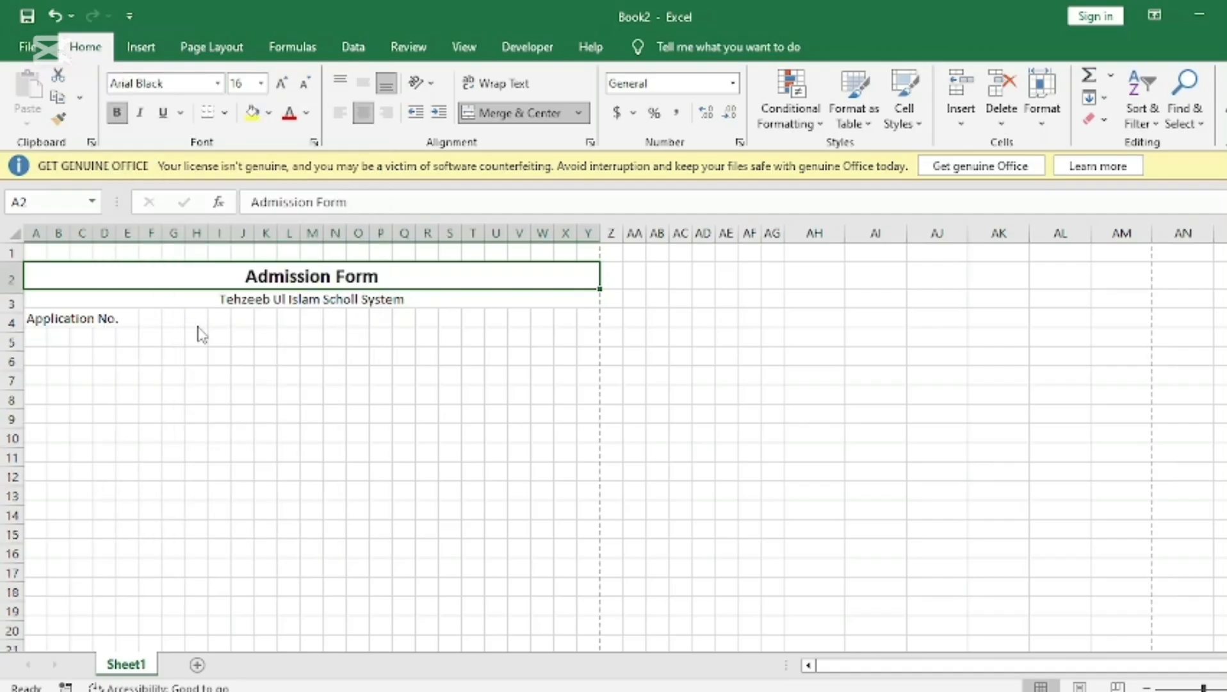
- Format the school name in row 3 as bold Arial Rounded MT Bold at size 14
left_click(217, 308)
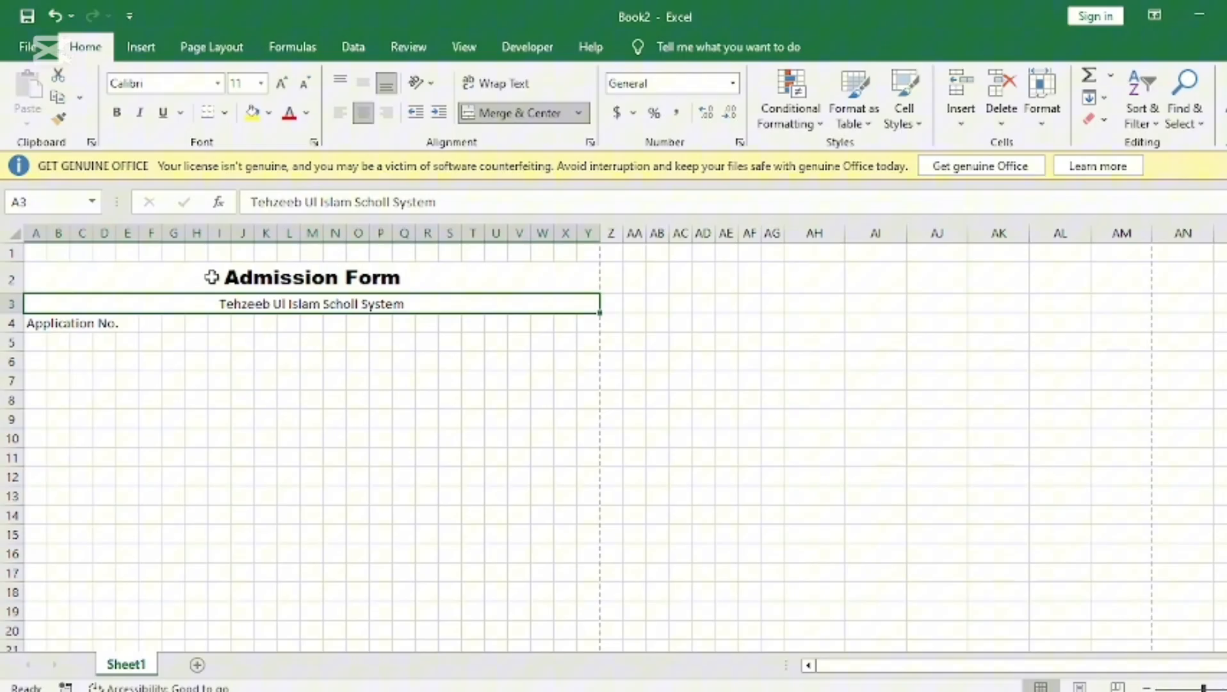
left_click(284, 84)
left_click(284, 84)
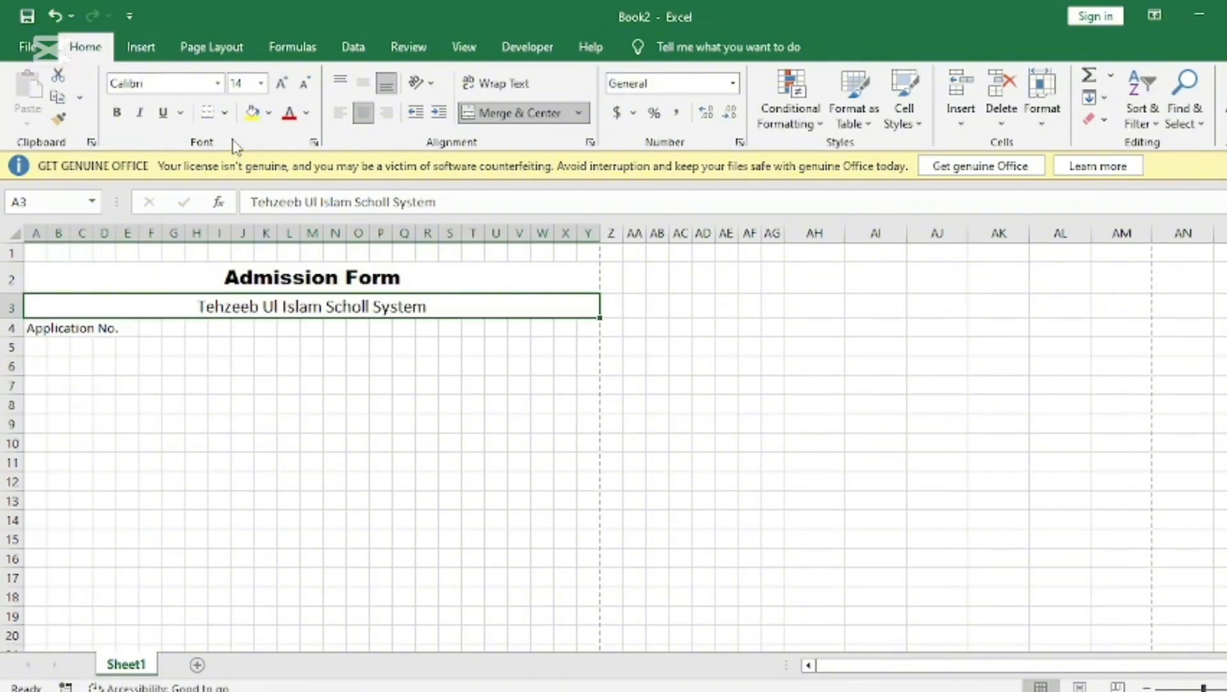
left_click(116, 113)
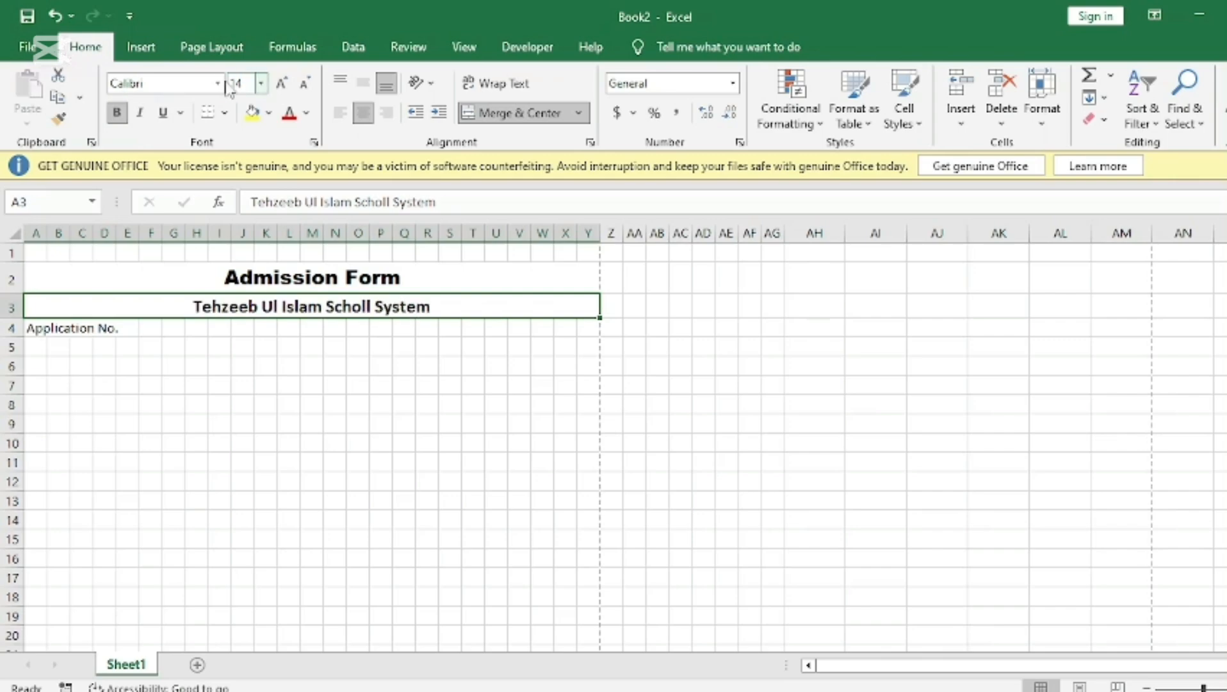
left_click(218, 84)
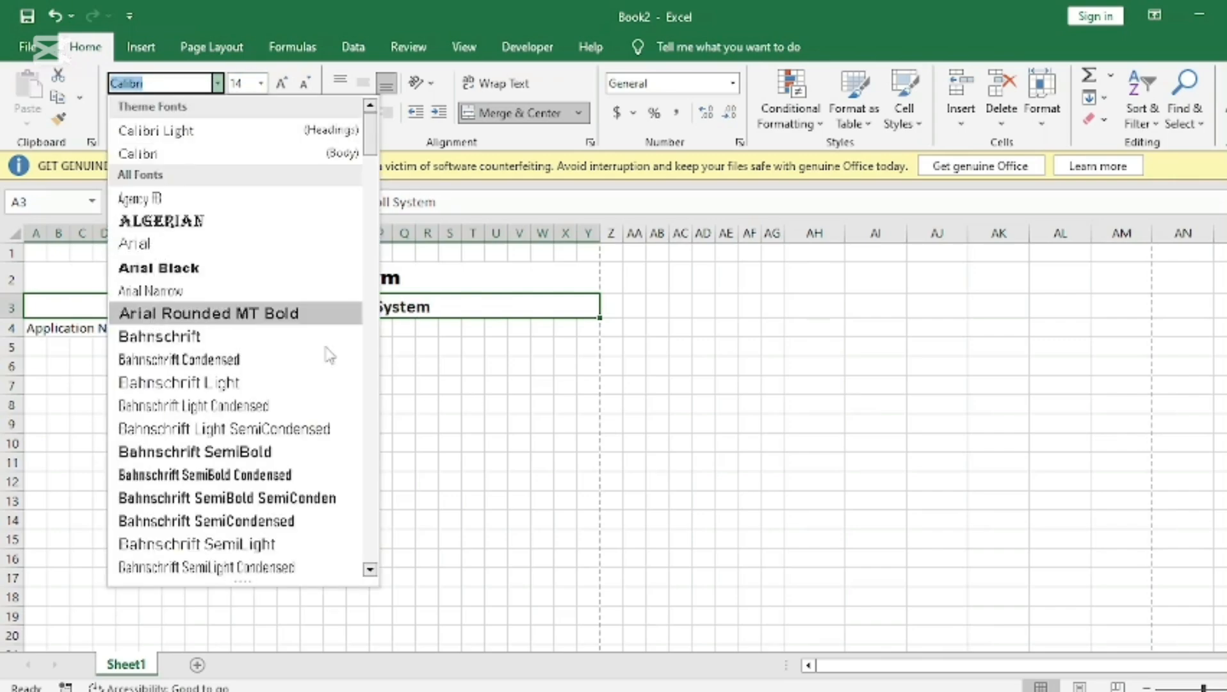
left_click(300, 318)
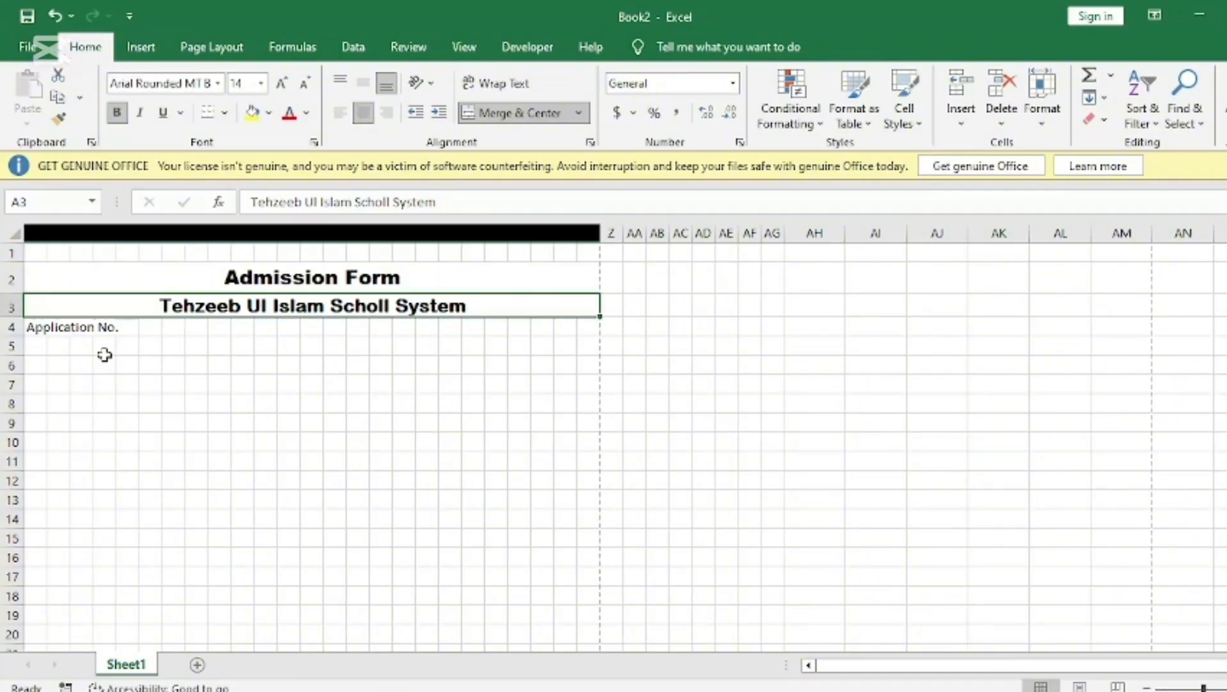
- Enter the label "Rgistration No." in cell A1 above the form title
left_click(39, 253)
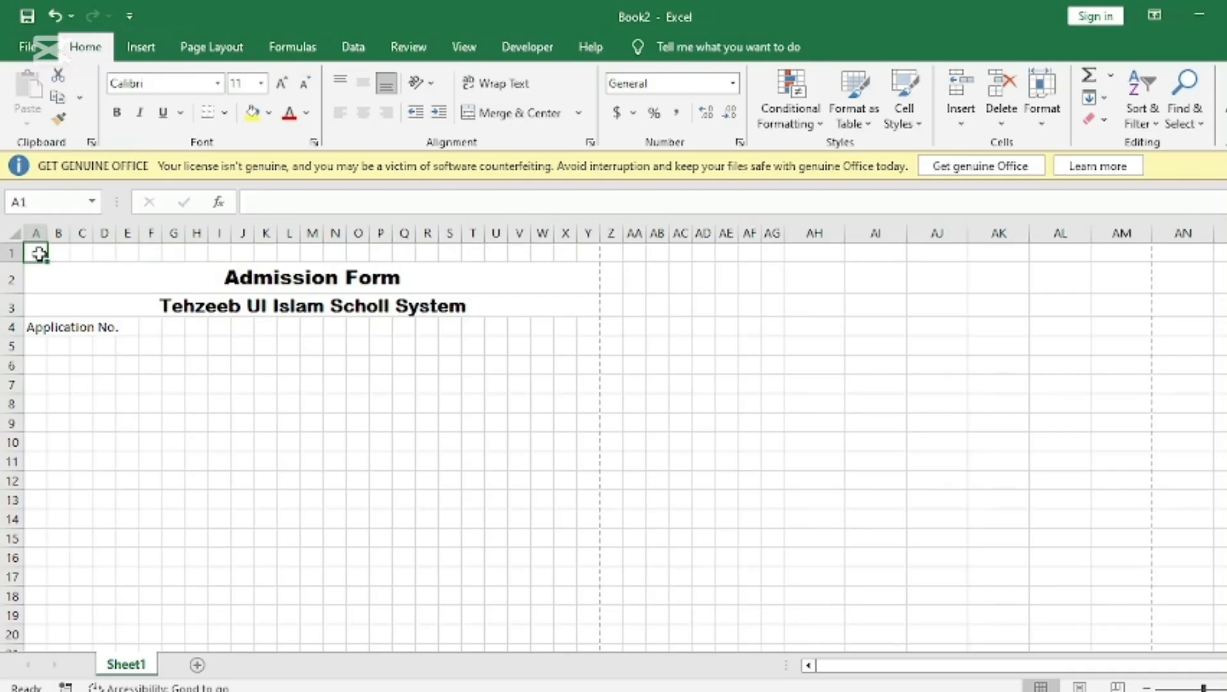
type("R")
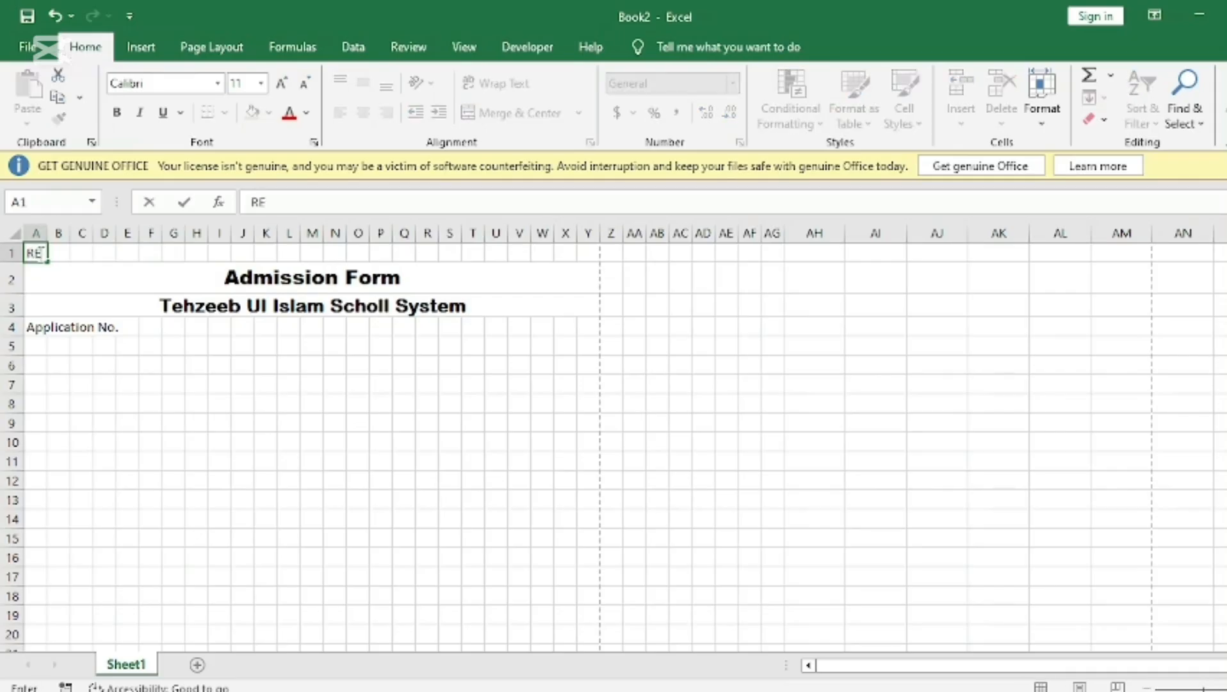
type("gistration No.")
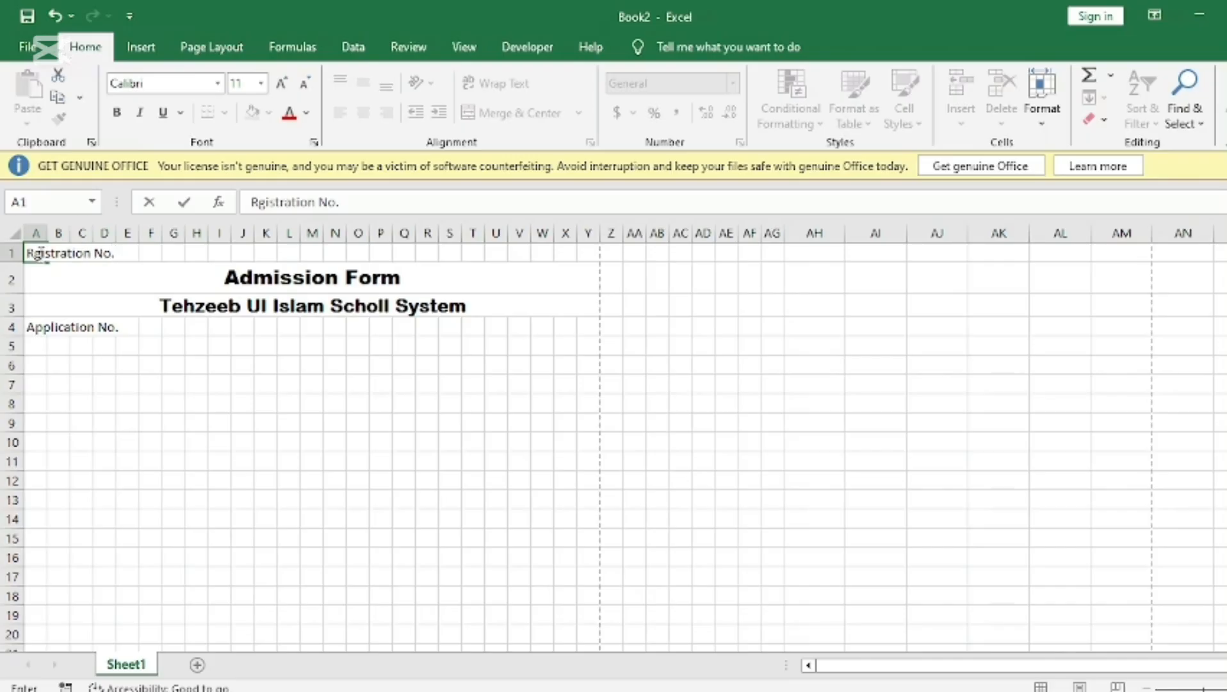
left_click(103, 403)
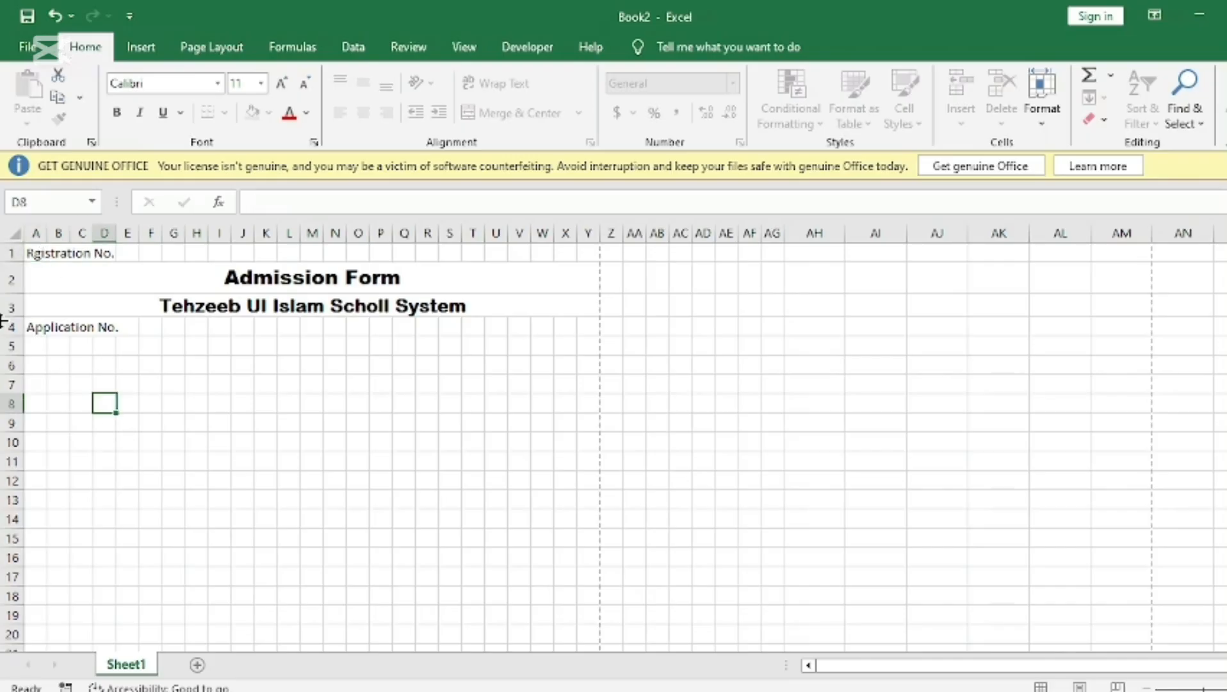
- Merge and center A5:D5 below the Application No. label and give the merged cell outside borders
left_click(34, 348)
left_click_drag(34, 348, 106, 348)
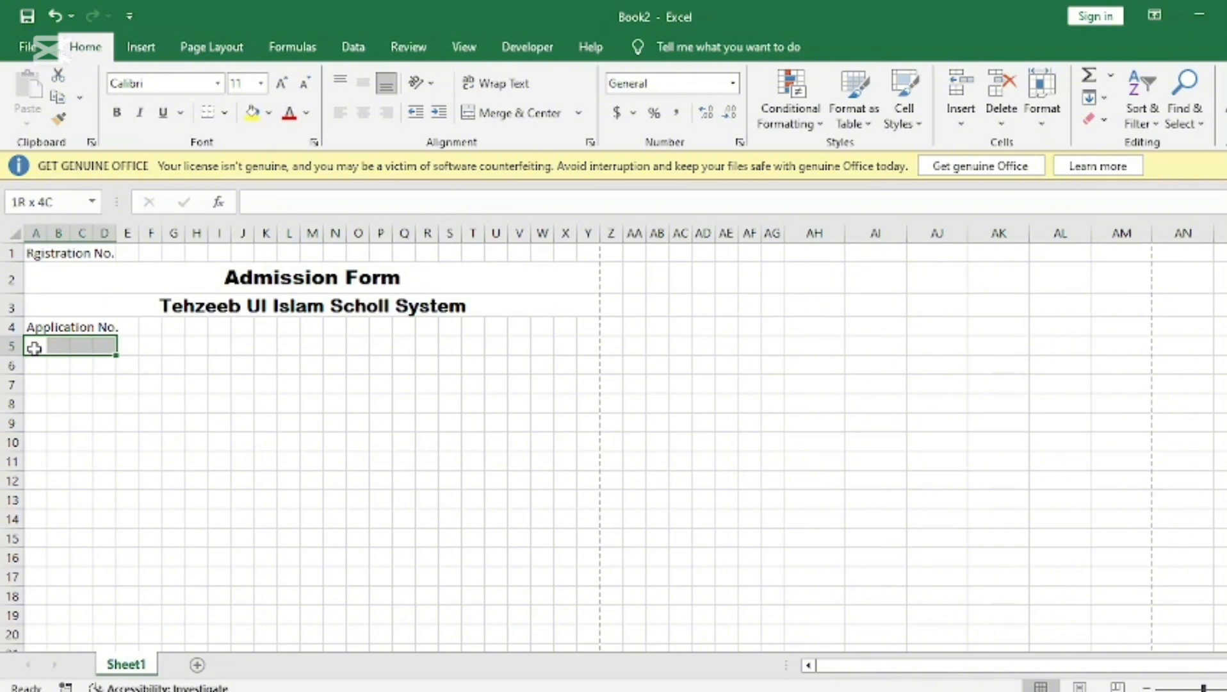
left_click(514, 114)
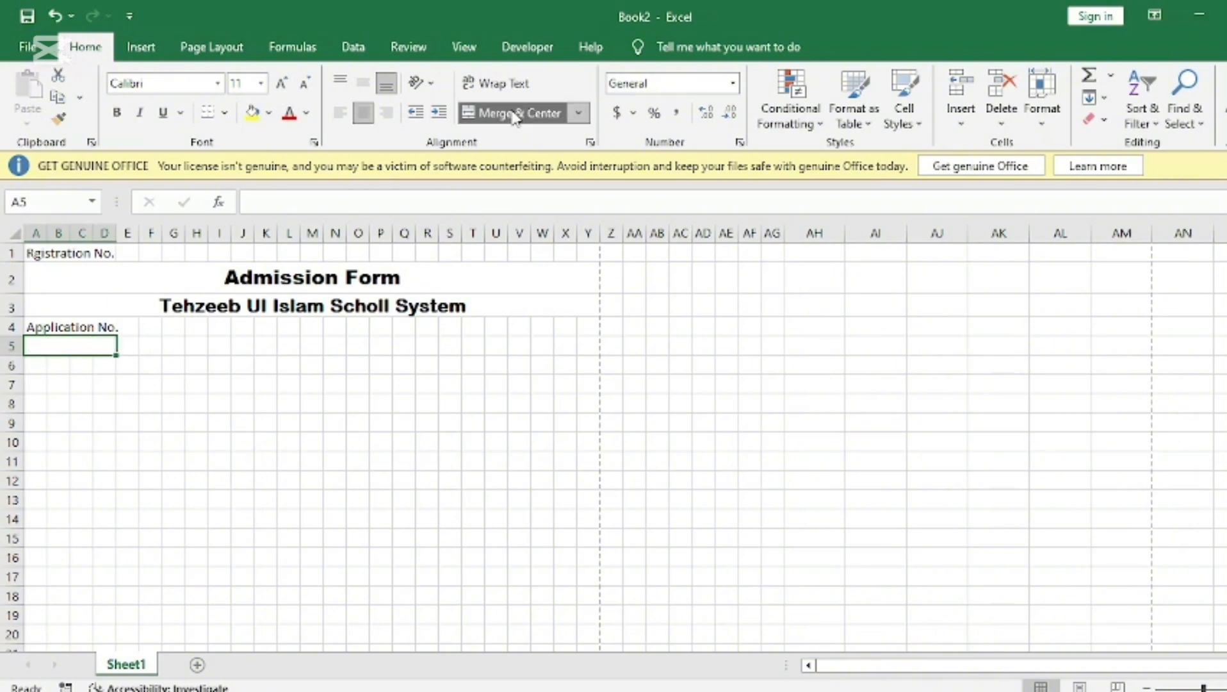
left_click(224, 114)
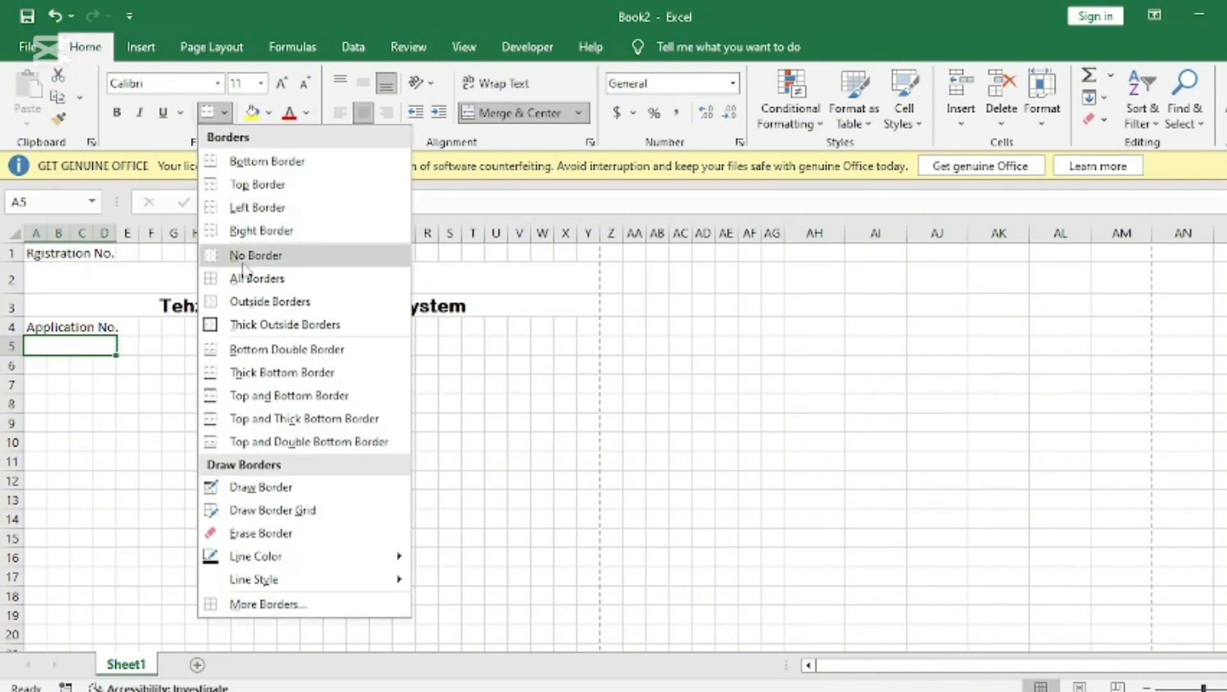
left_click(261, 306)
left_click(172, 423)
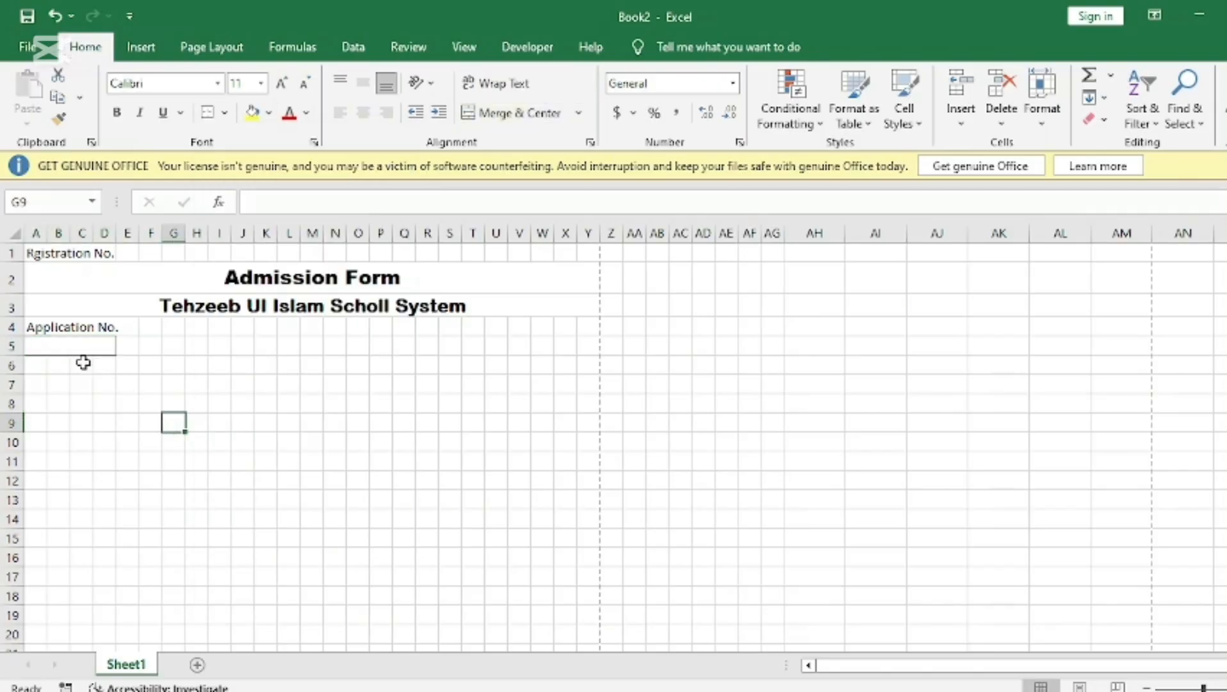
- Draw a rectangle about 1.32" high and 1.19" wide over columns T to X, from row 4 to row 10
left_click(40, 366)
left_click(477, 360)
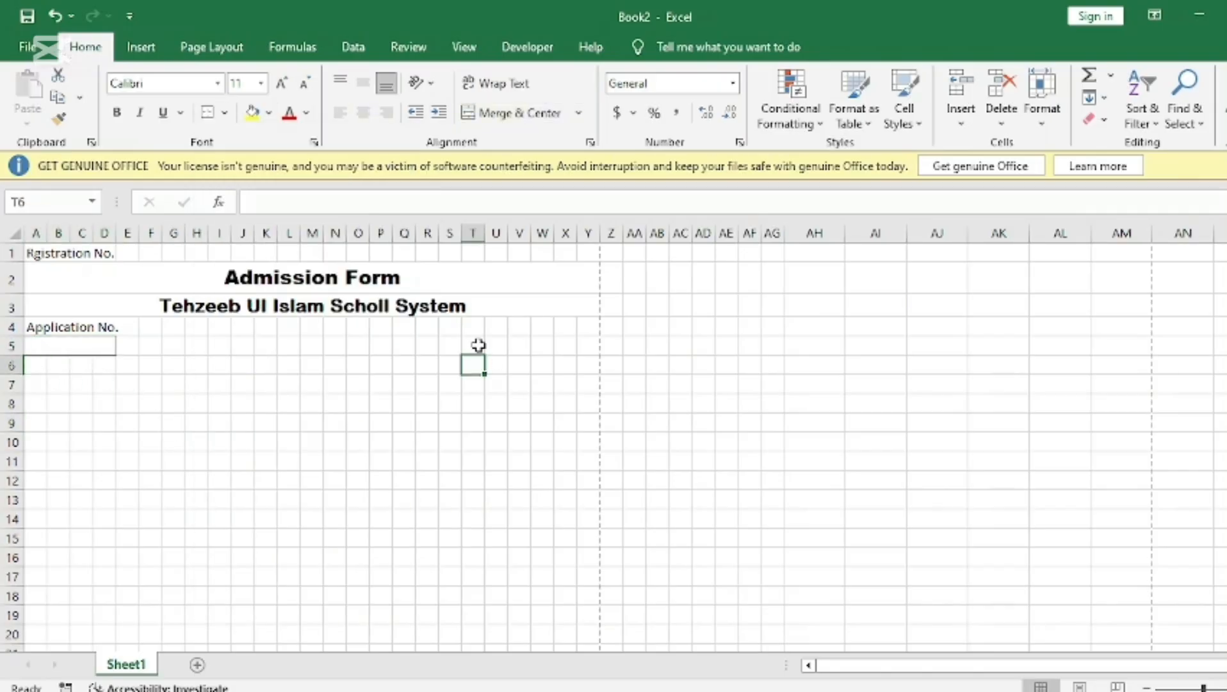
left_click(474, 330)
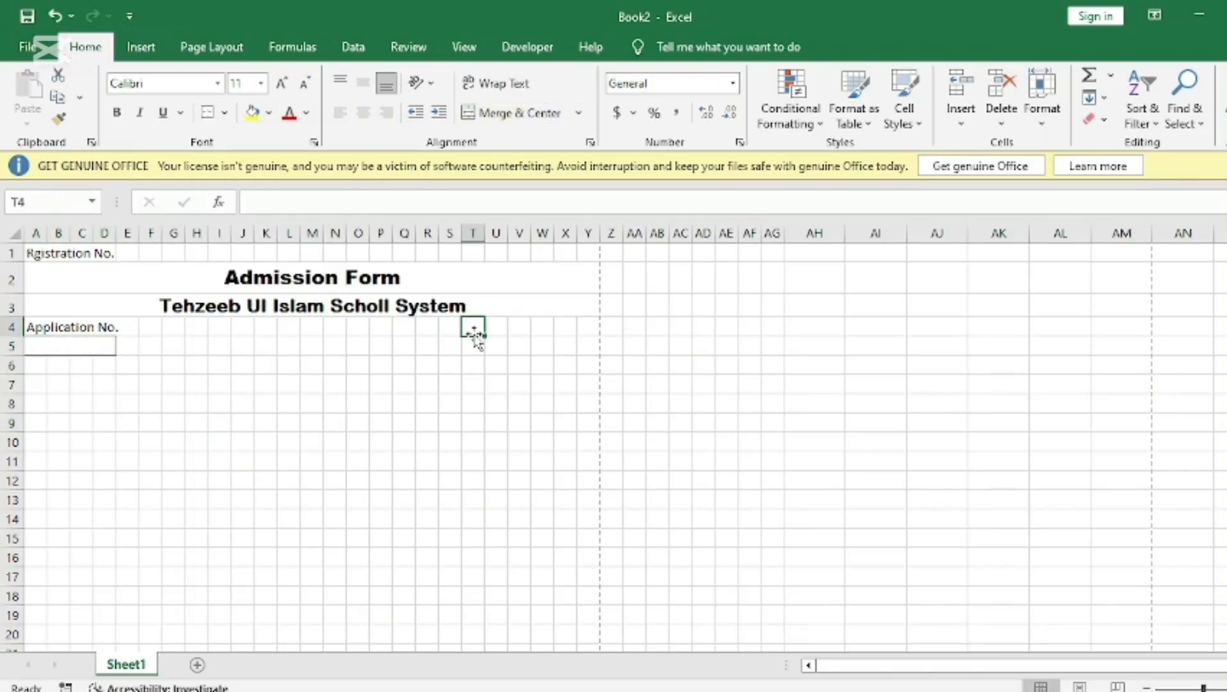
left_click(130, 50)
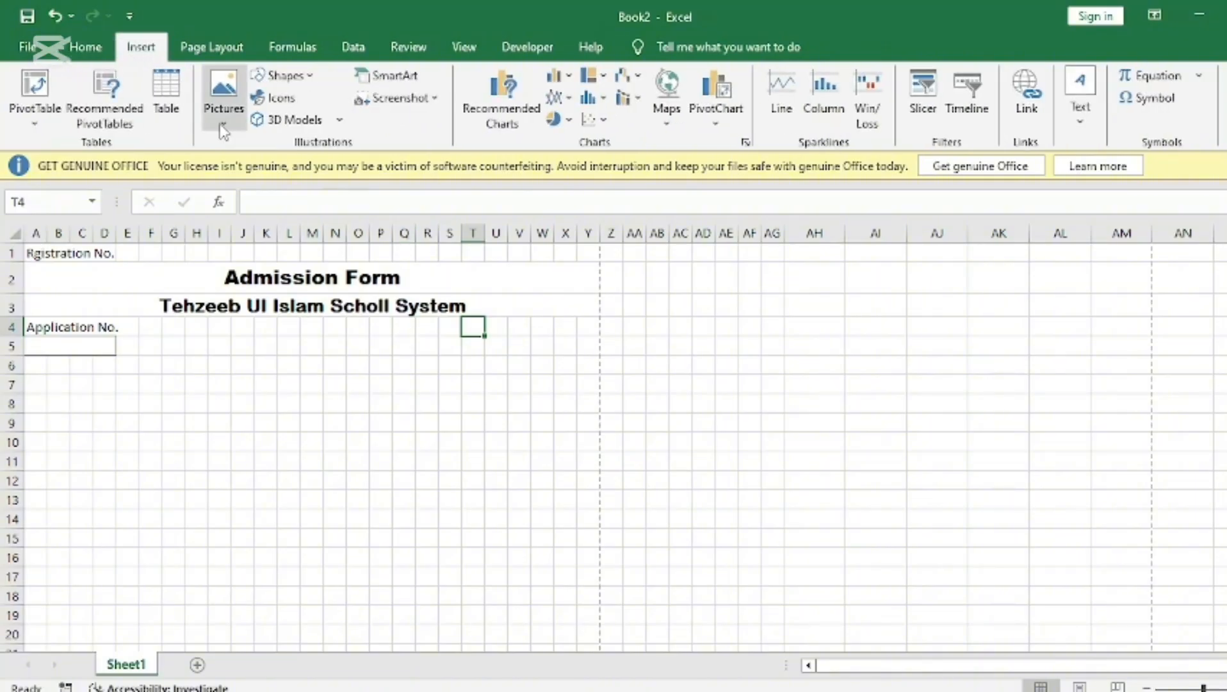
left_click(308, 78)
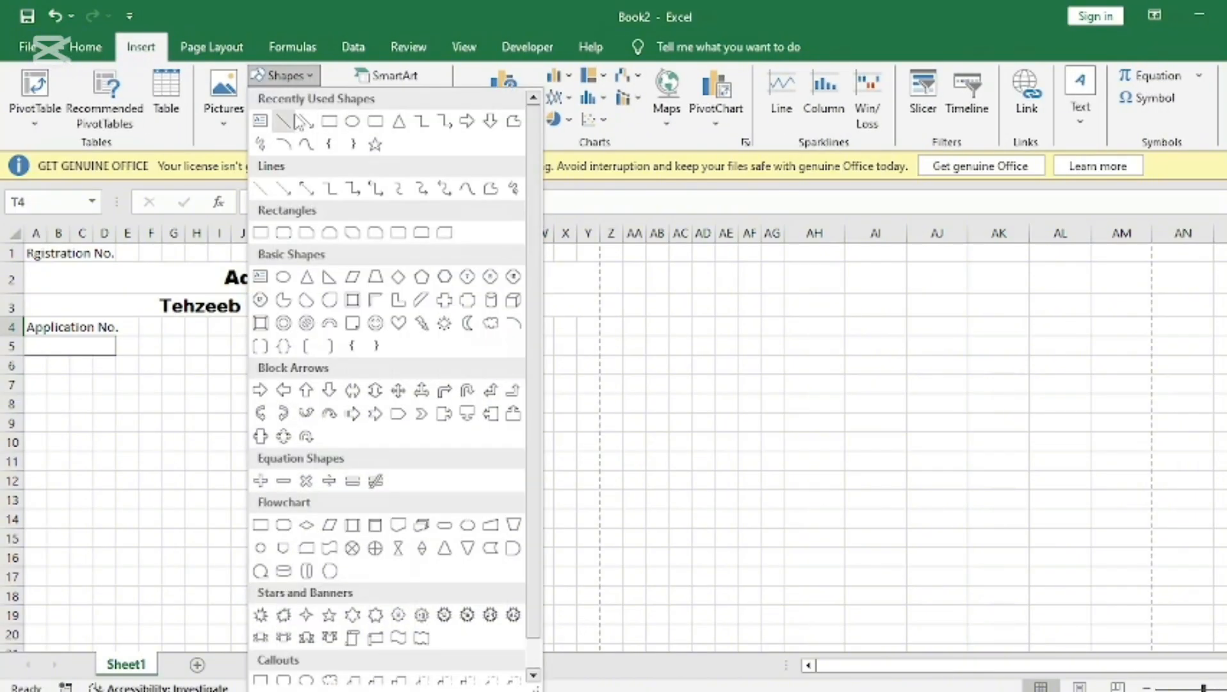
left_click(327, 123)
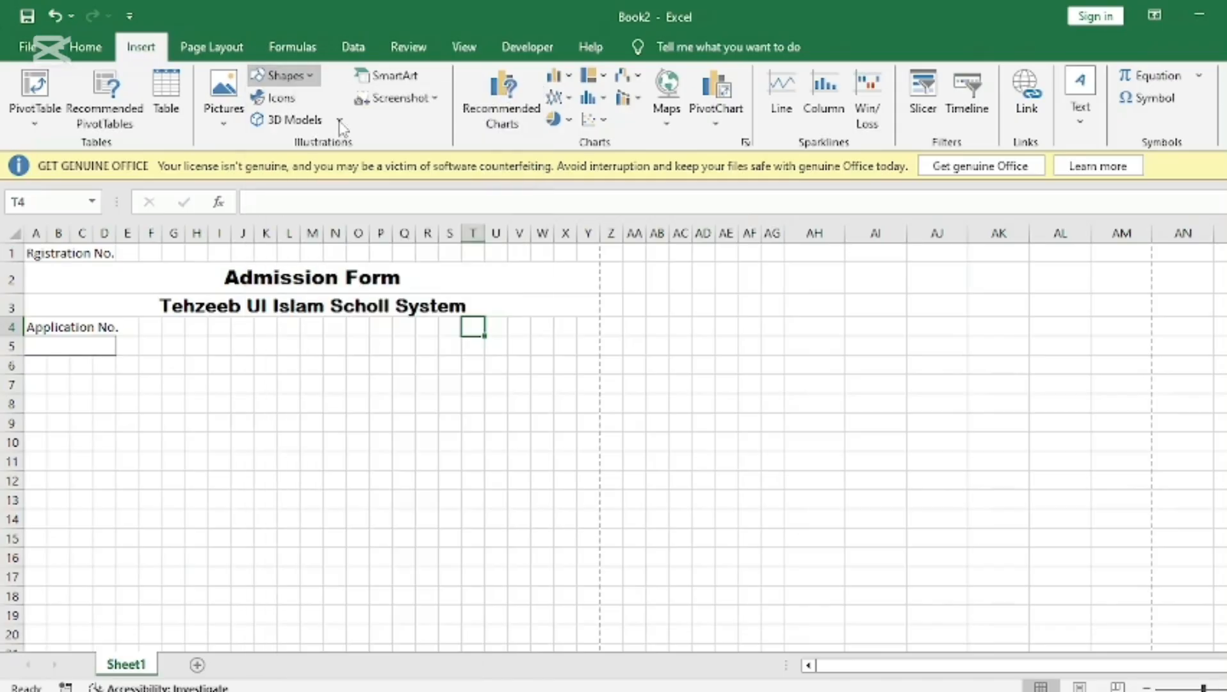
mouse_move(461, 328)
left_mouse_down()
mouse_move(578, 320)
mouse_move(570, 449)
left_mouse_up()
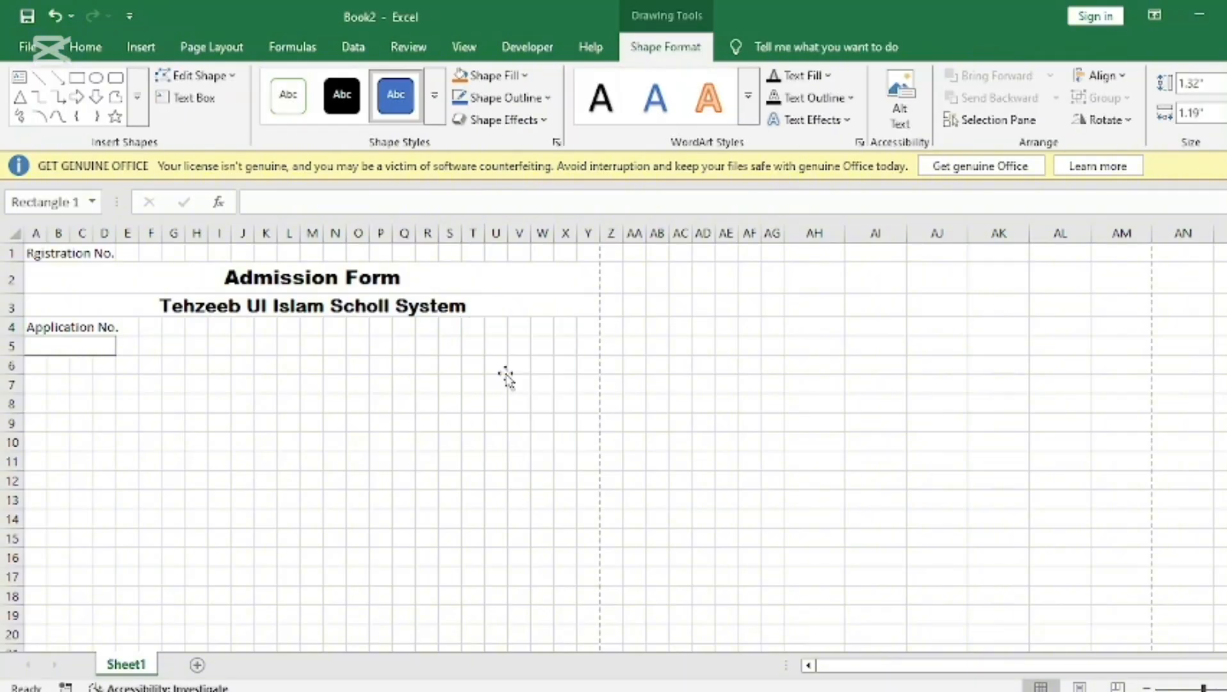
key("Escape")
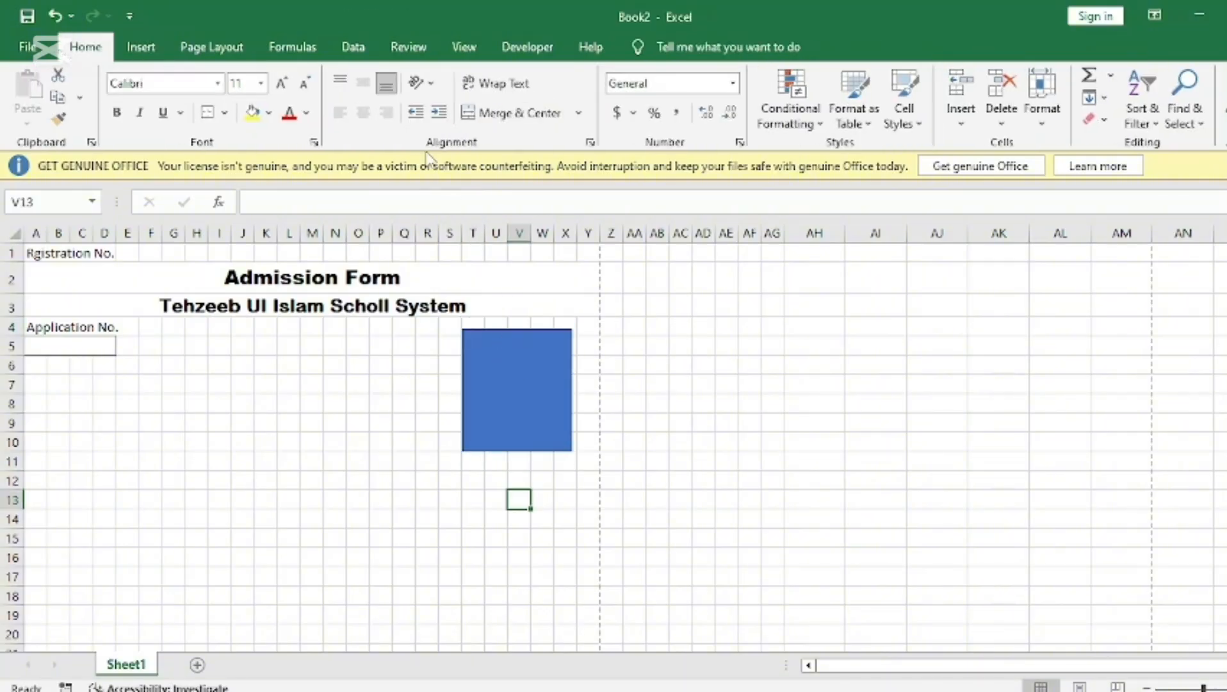
- Remove the fill from the rectangle so the cells behind it show through
left_click(493, 347)
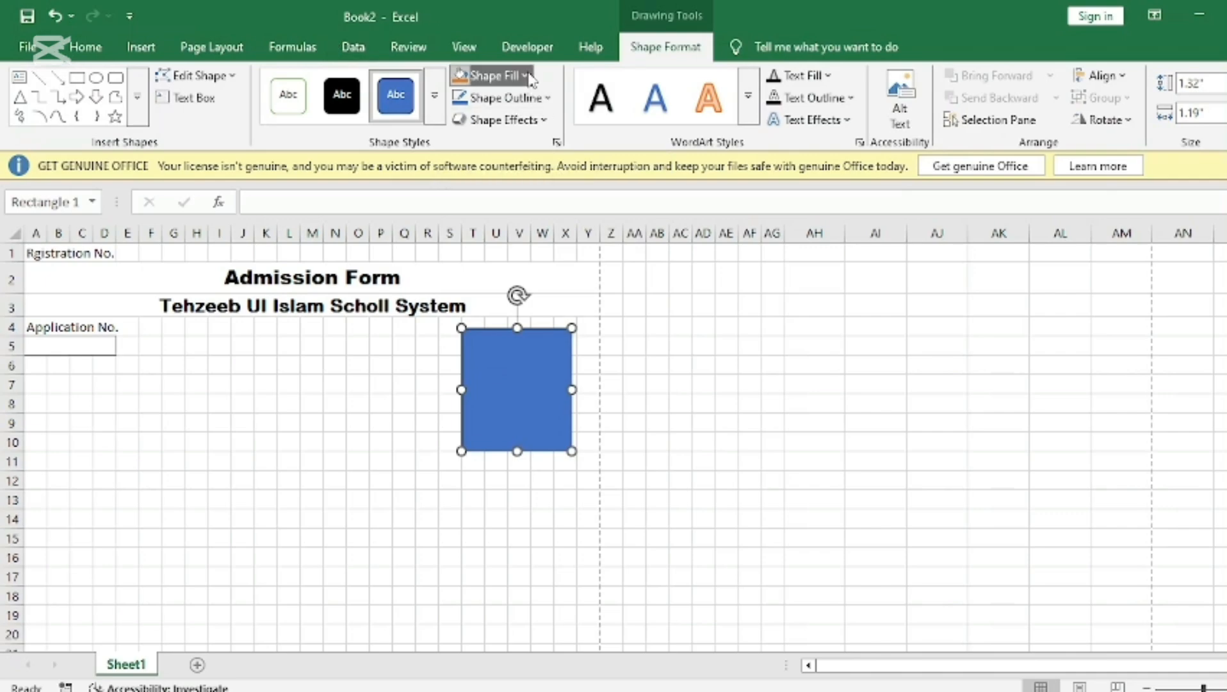
left_click(525, 76)
left_click(499, 434)
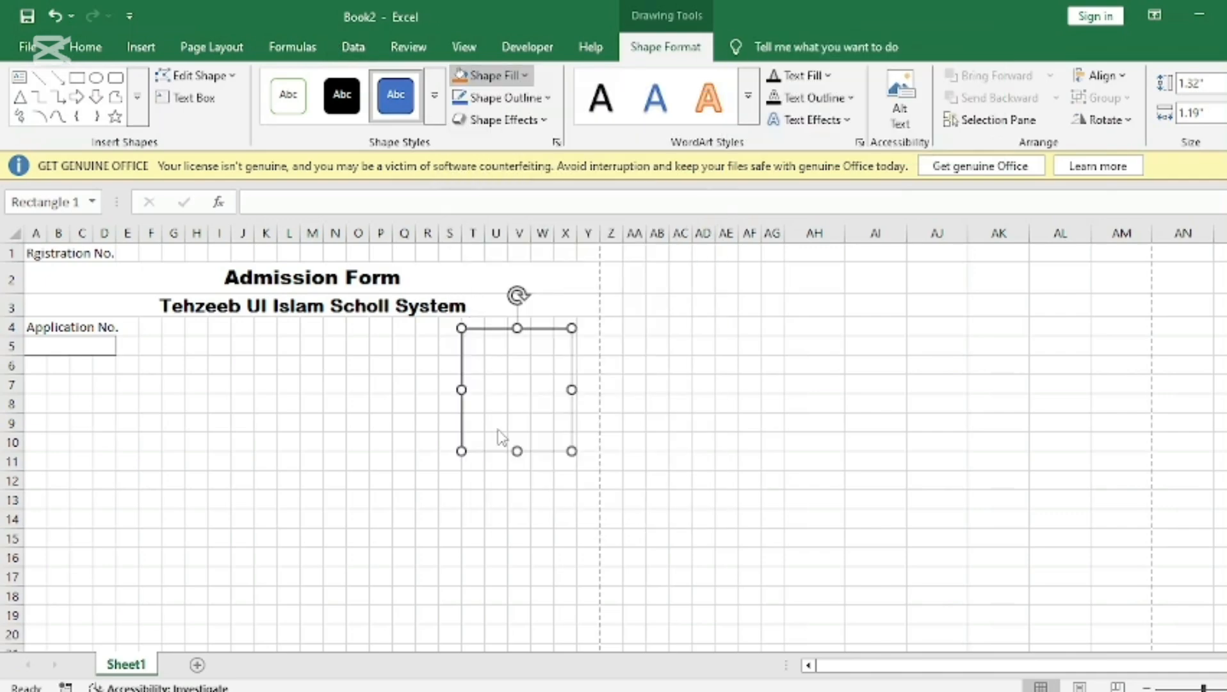
- Give the rectangle a black outline with a weight of 2¼ pt
left_click(543, 101)
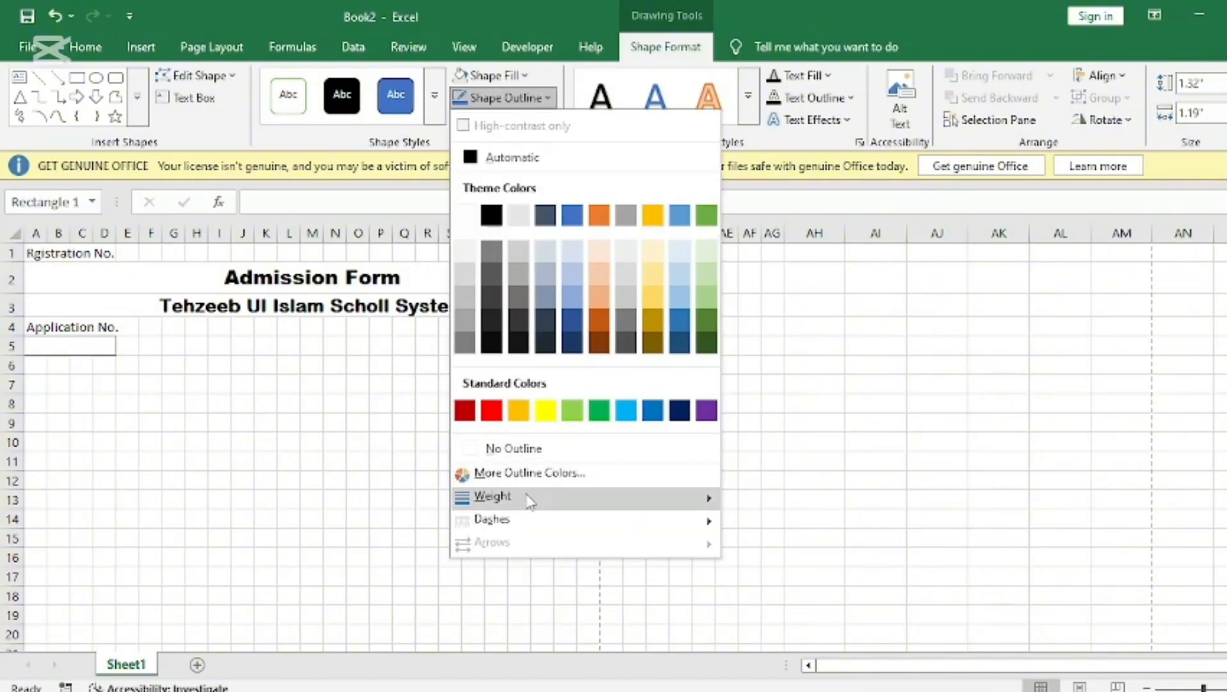
mouse_move(556, 498)
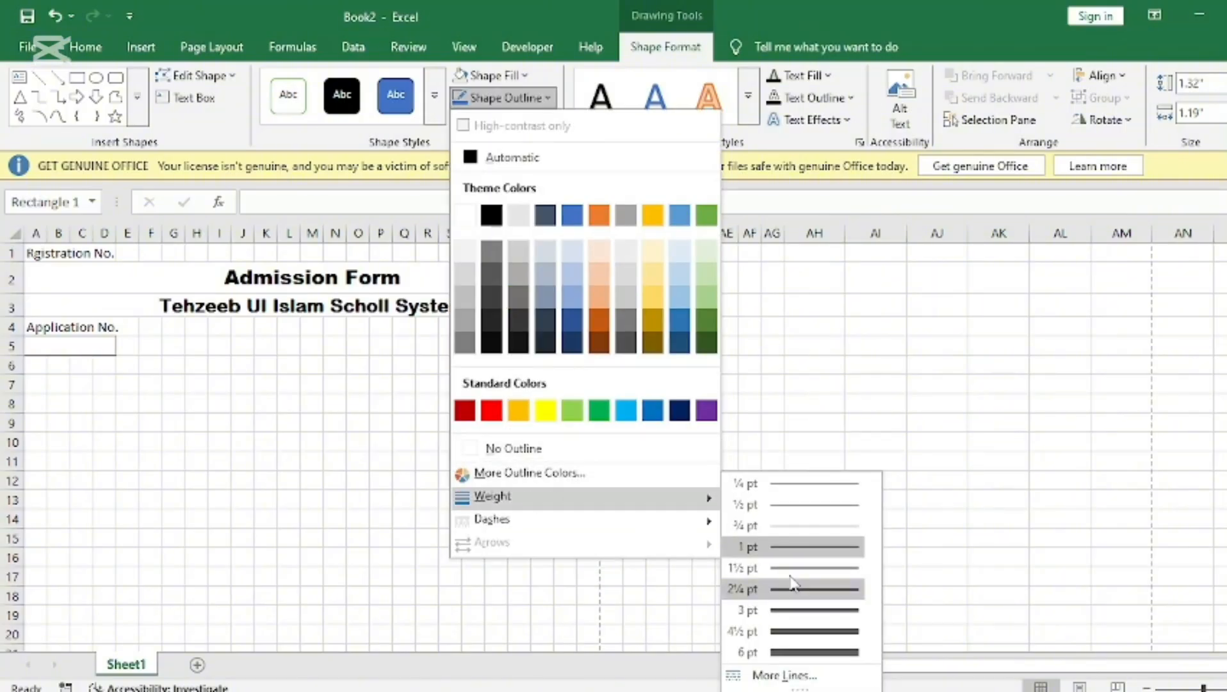
left_click(792, 588)
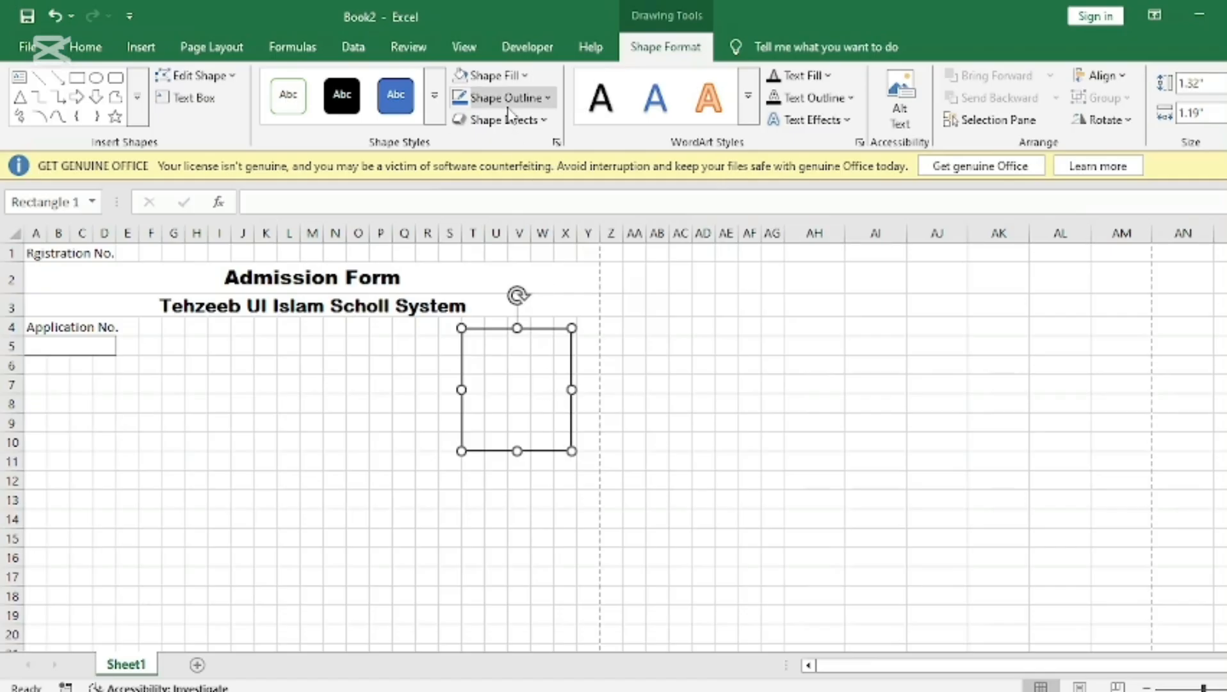
left_click(545, 102)
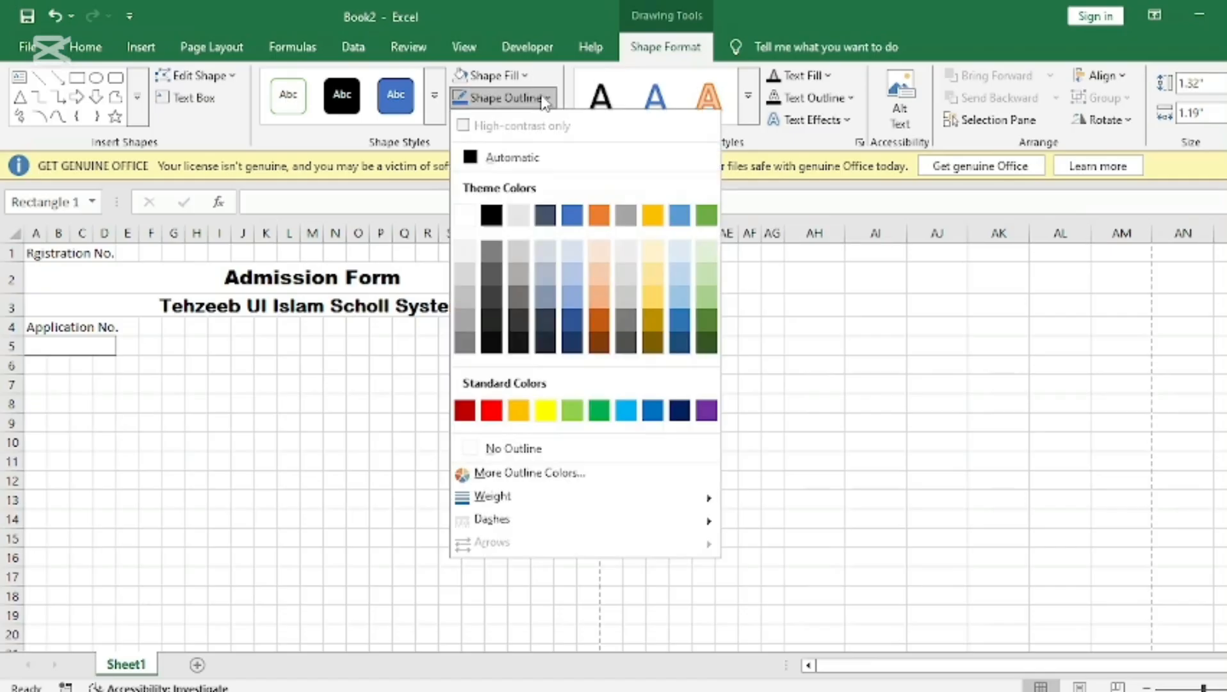
left_click(482, 209)
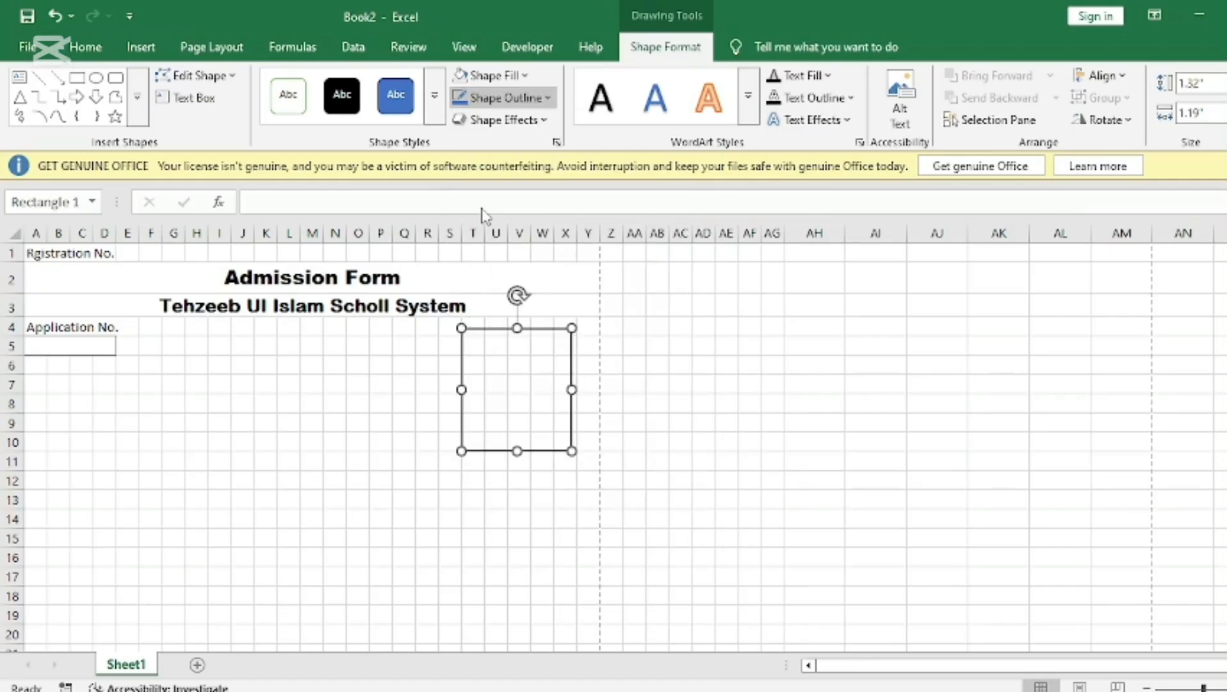
left_click(403, 349)
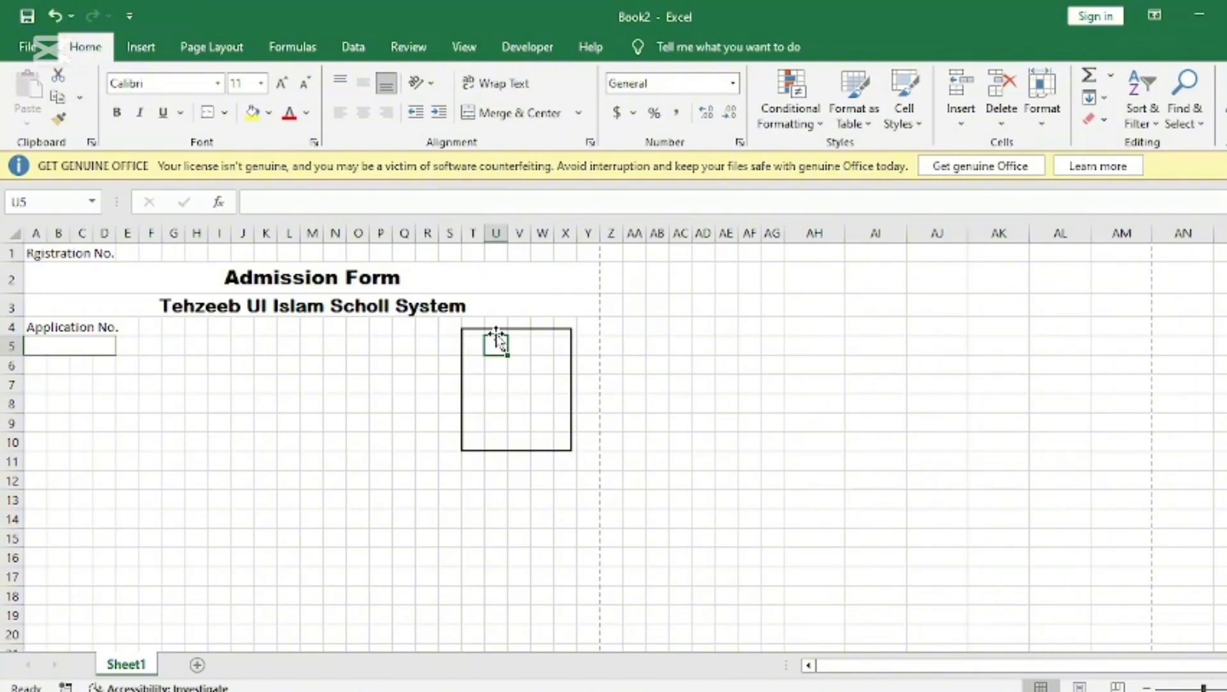
- Move the rectangle slightly up so its upper edge sits just below the school name row
left_click(496, 329)
left_click_drag(496, 329, 498, 320)
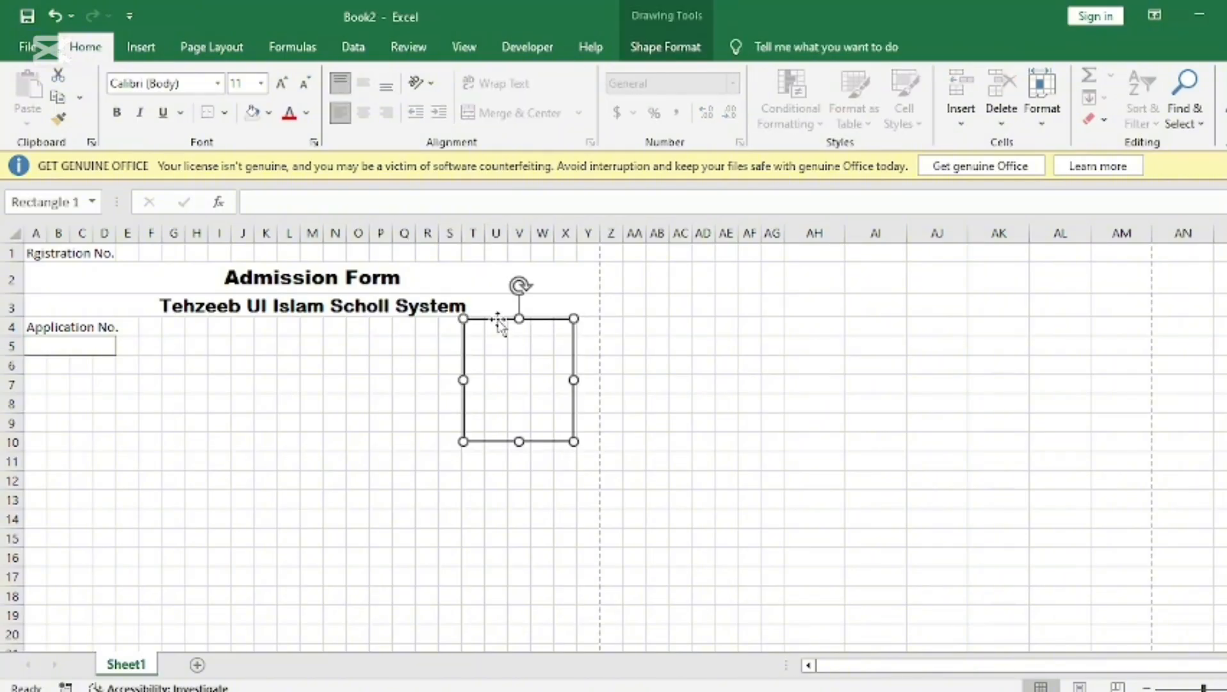
left_click(376, 383)
- Enter the label "Student Name" in cell A7 and go on to A9
left_click(37, 383)
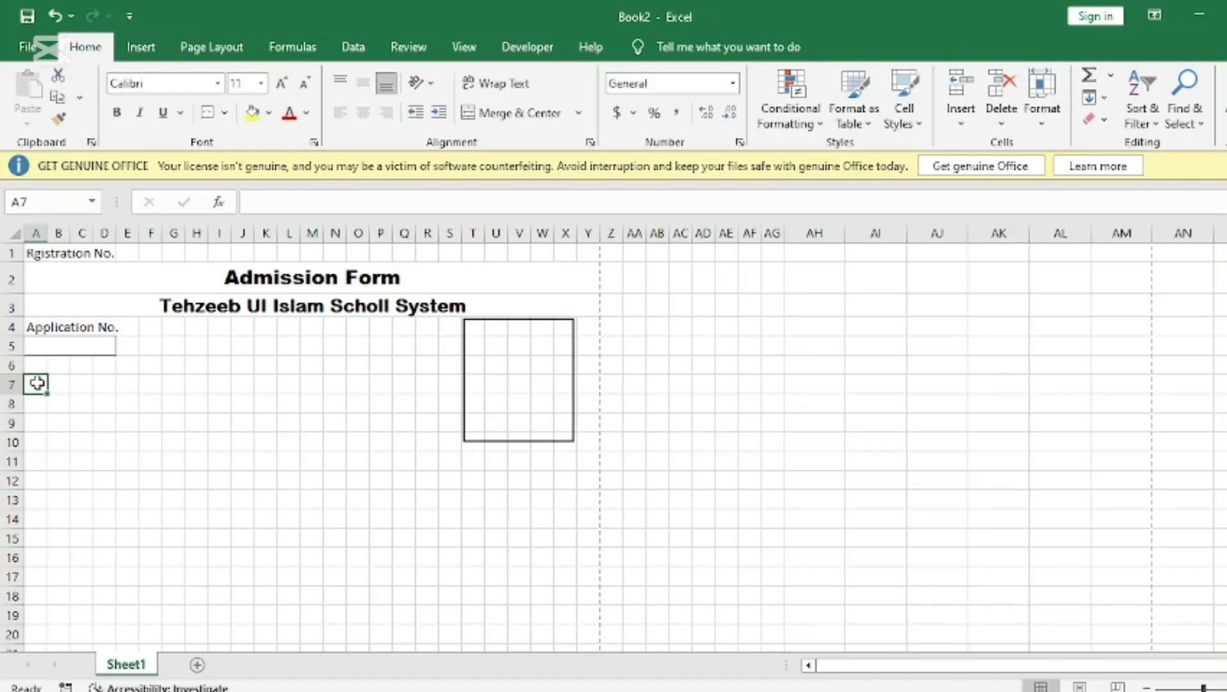
type("S")
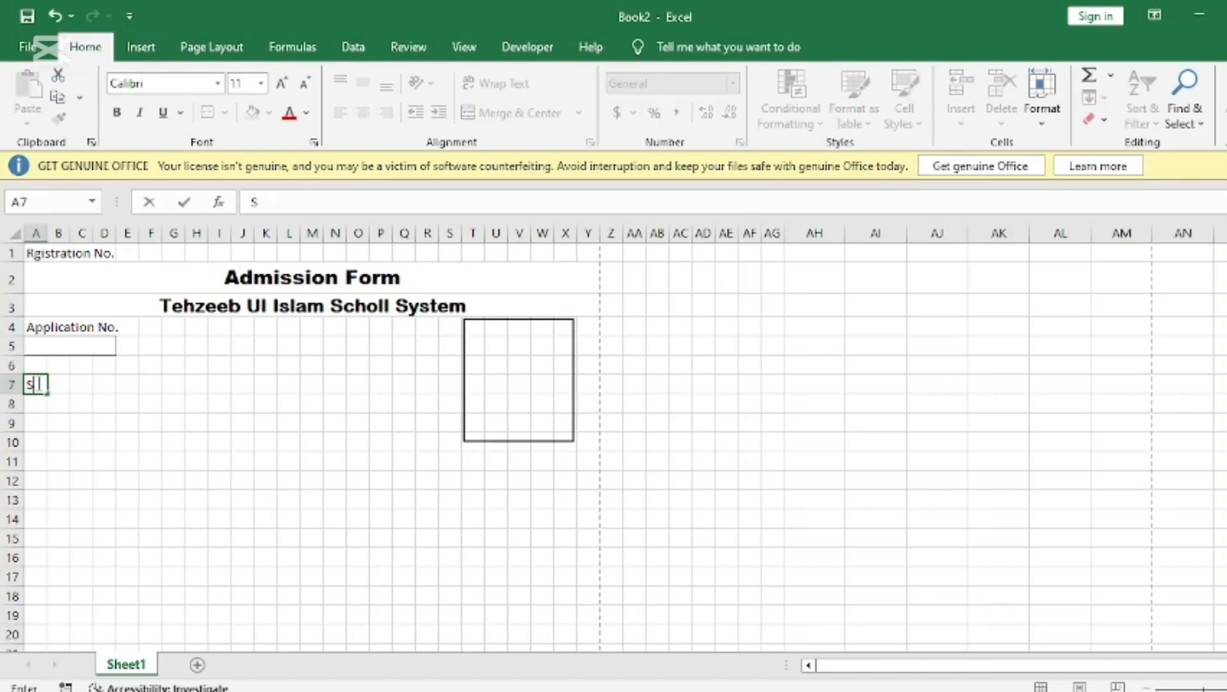
type("tudent Name")
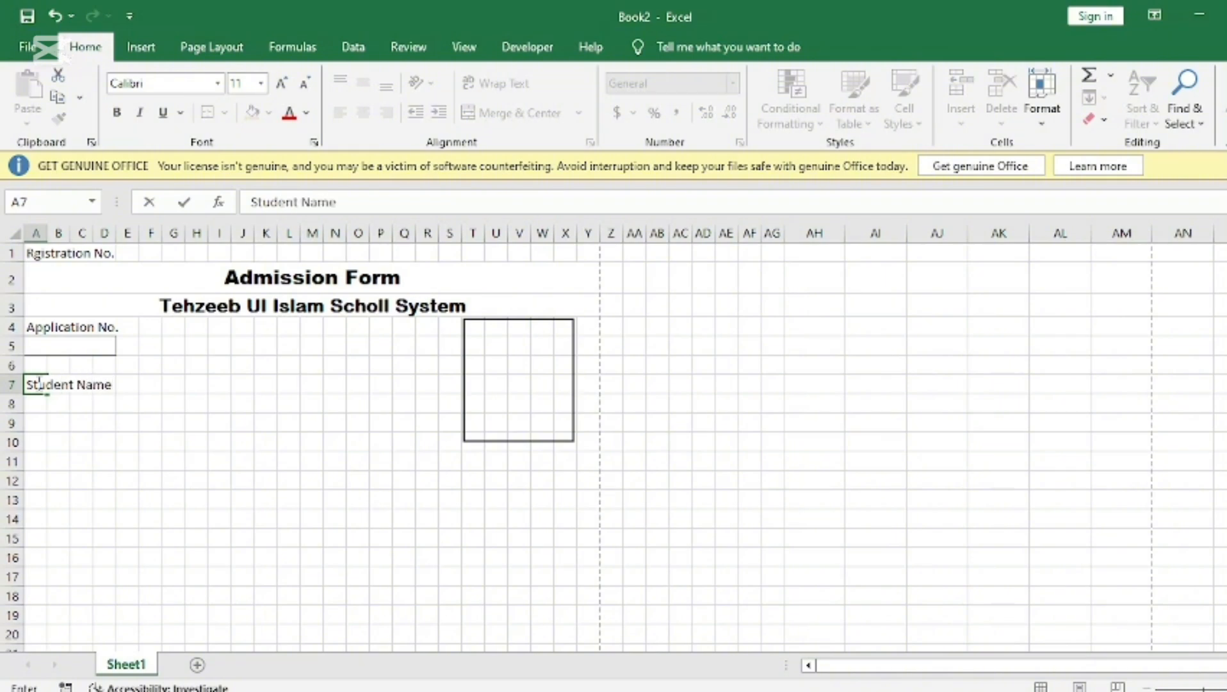
key("Return")
key("Return")
- Enter the label "Father's Name" in cell A9 and go on to A11
type("F")
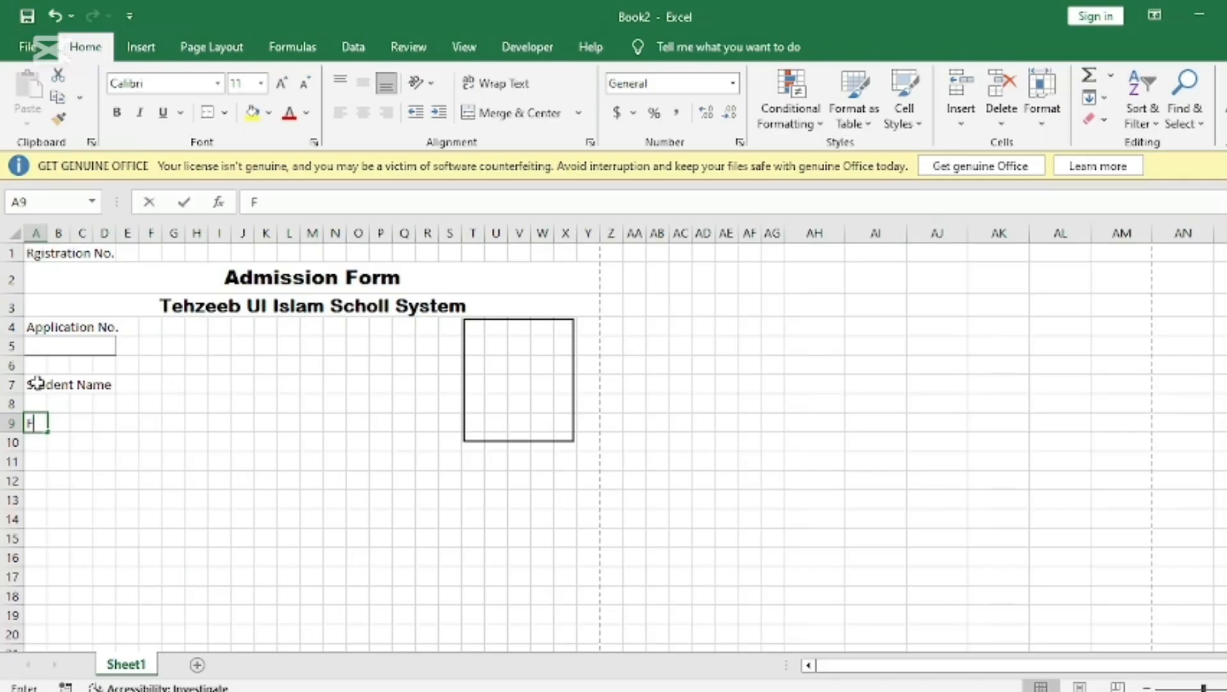
type("athe")
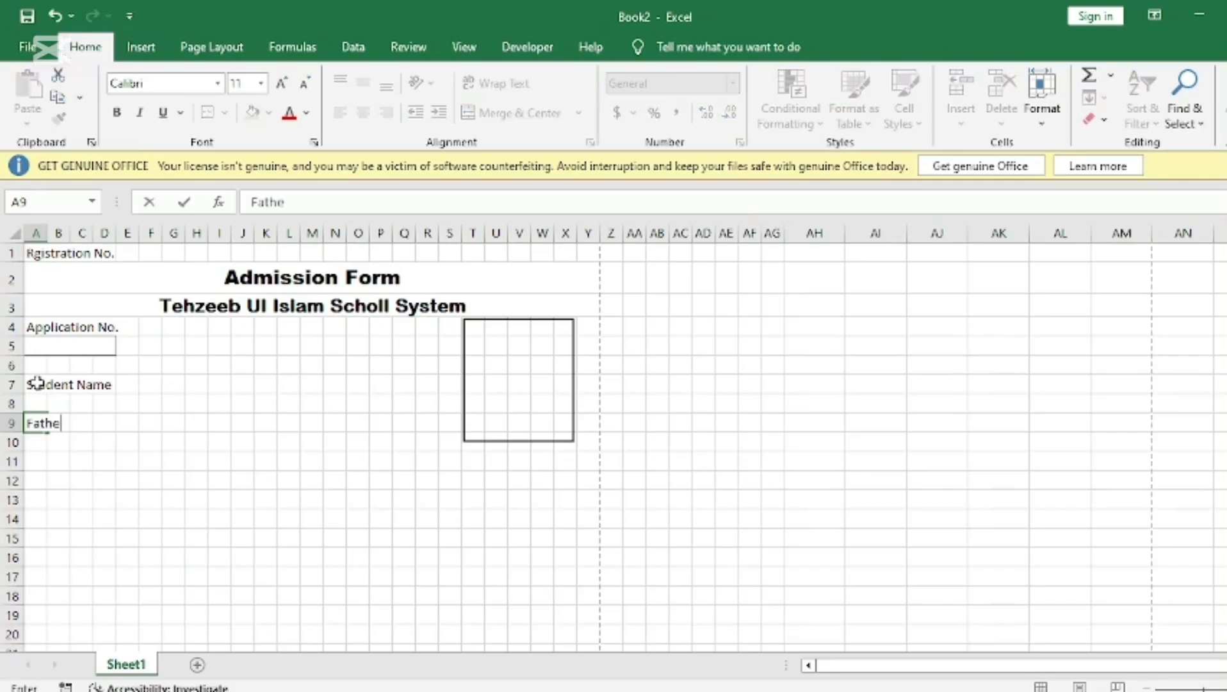
type("r's Name")
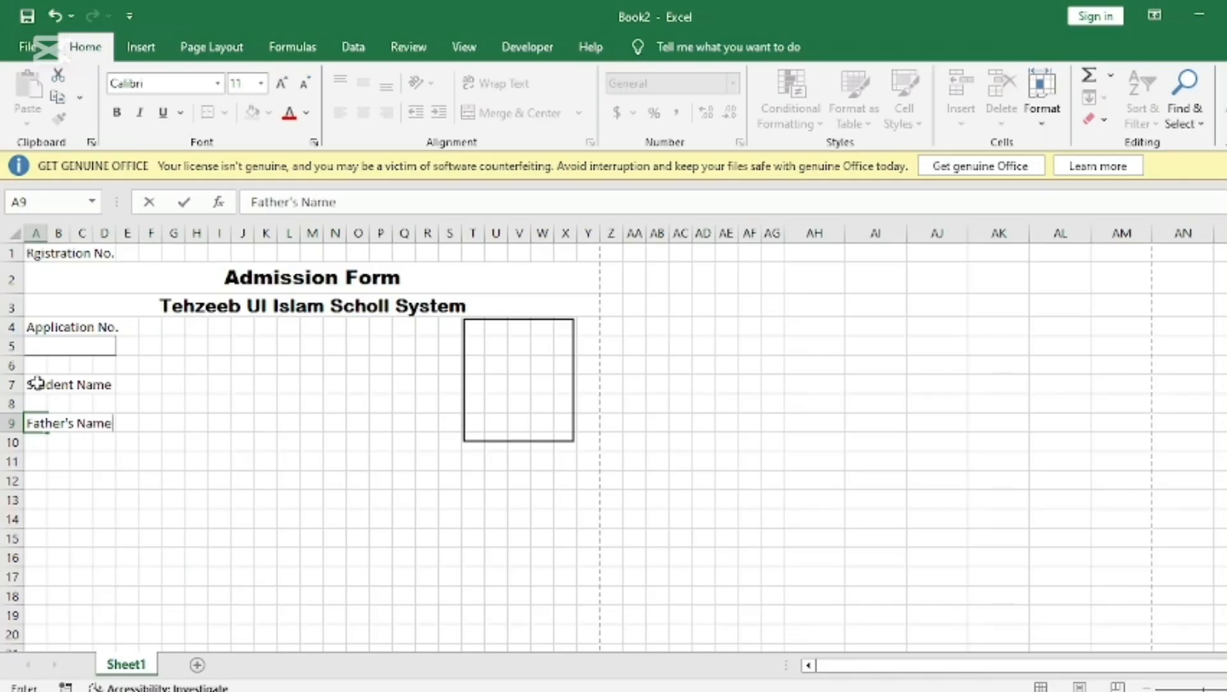
key("Return")
key("Return")
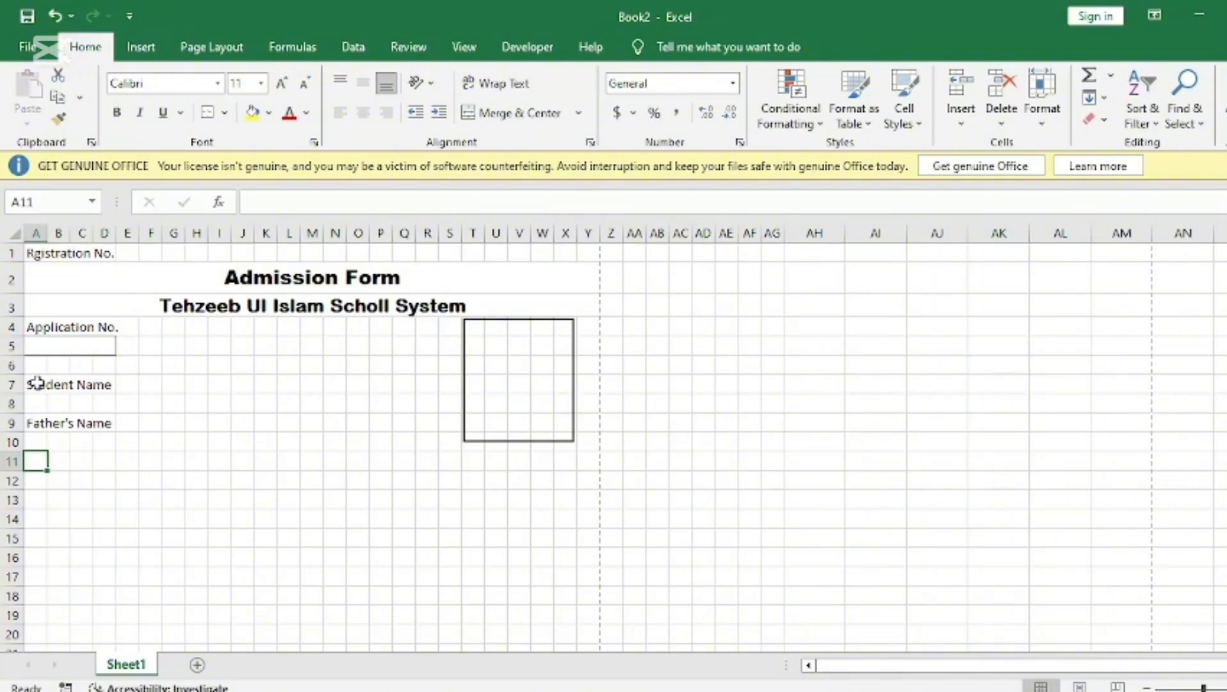
- Enter the label "Date of Birth" in cell A11 and go on to A13
type("da")
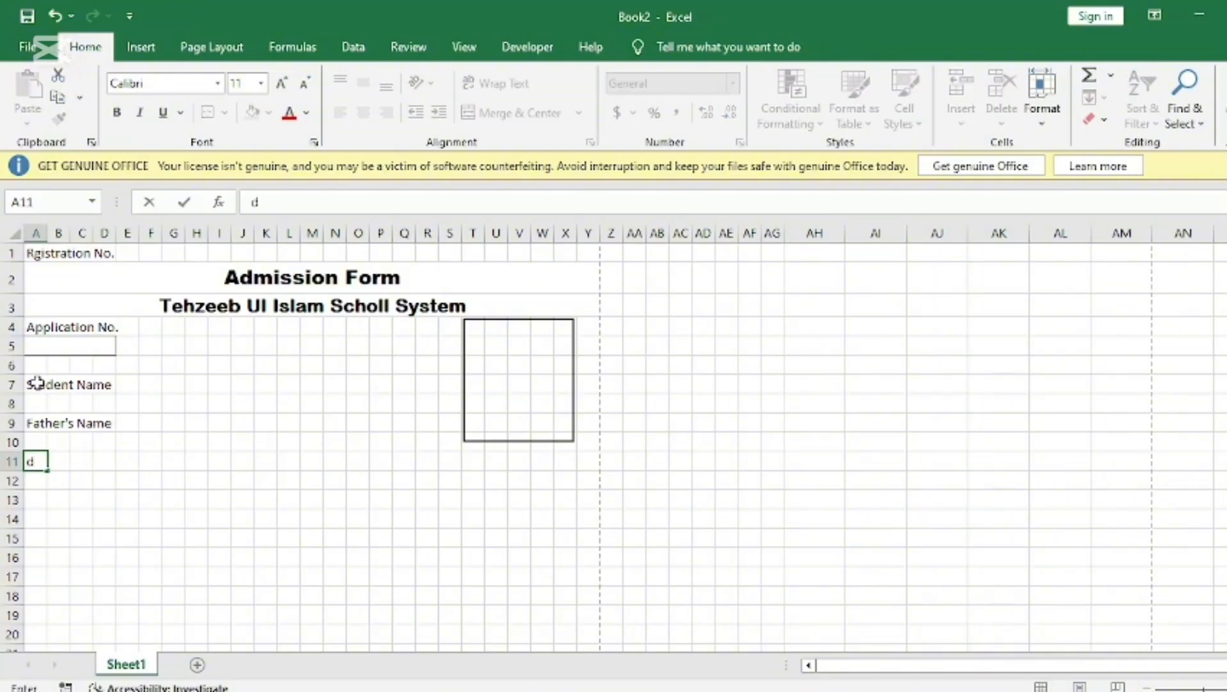
key("BackSpace")
key("BackSpace")
type("Date of B")
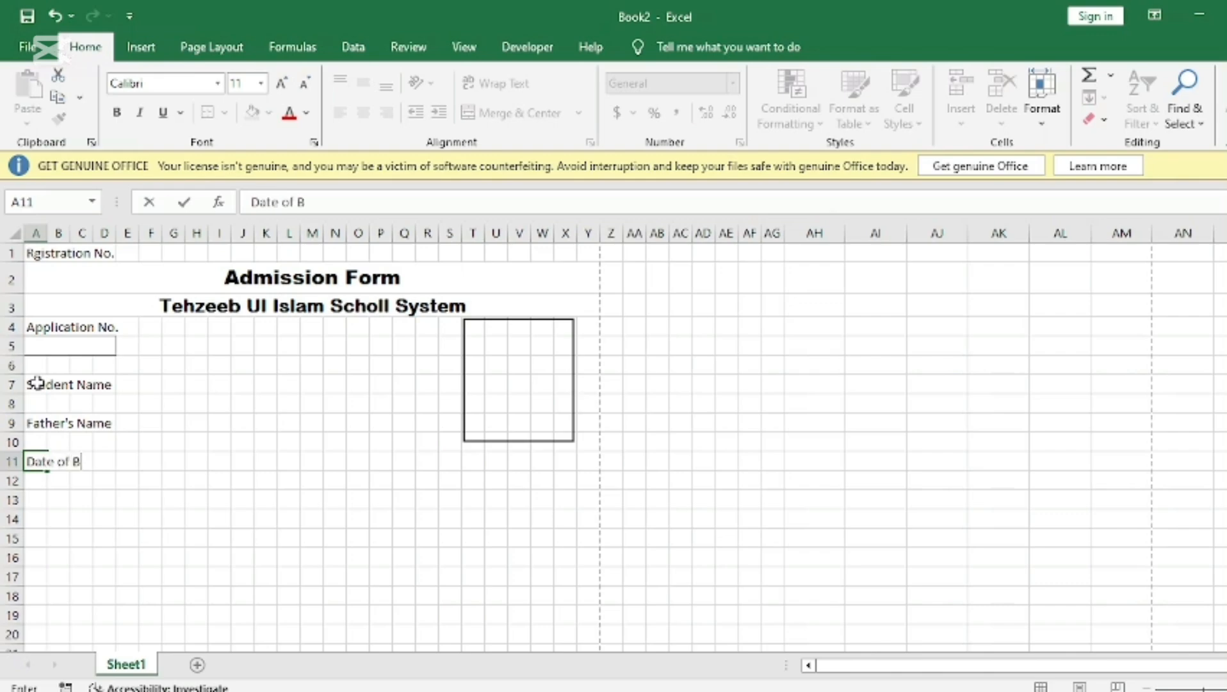
type("irth")
key("Return")
key("Return")
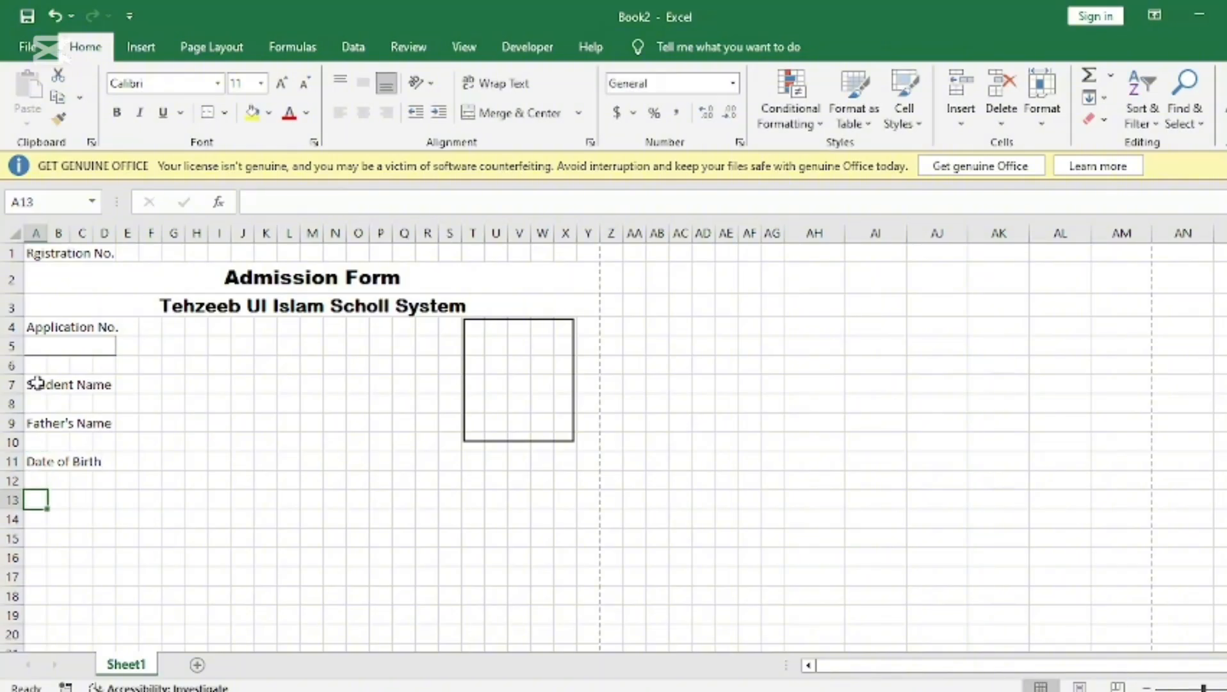
- Enter the label "Contact No" in cell A13 and go on to A15
type("Con")
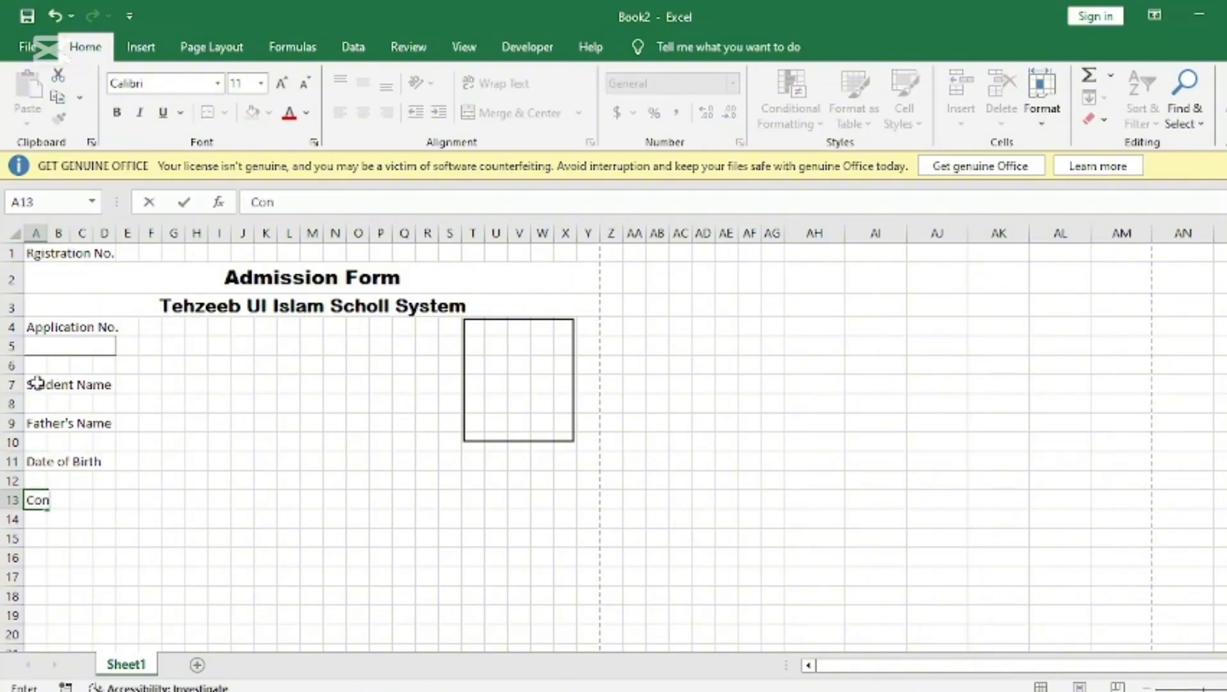
type("tact No")
key("Return")
key("Return")
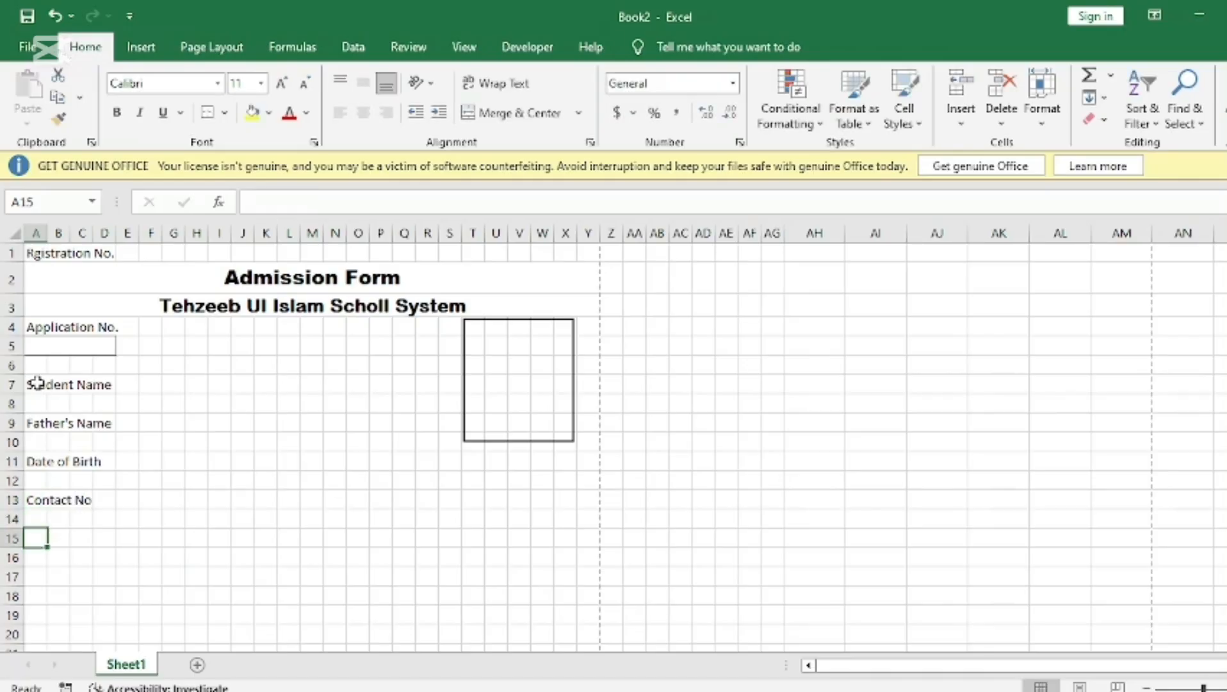
- Enter the label "Religion" in cell A15 and go on to A17
type("R")
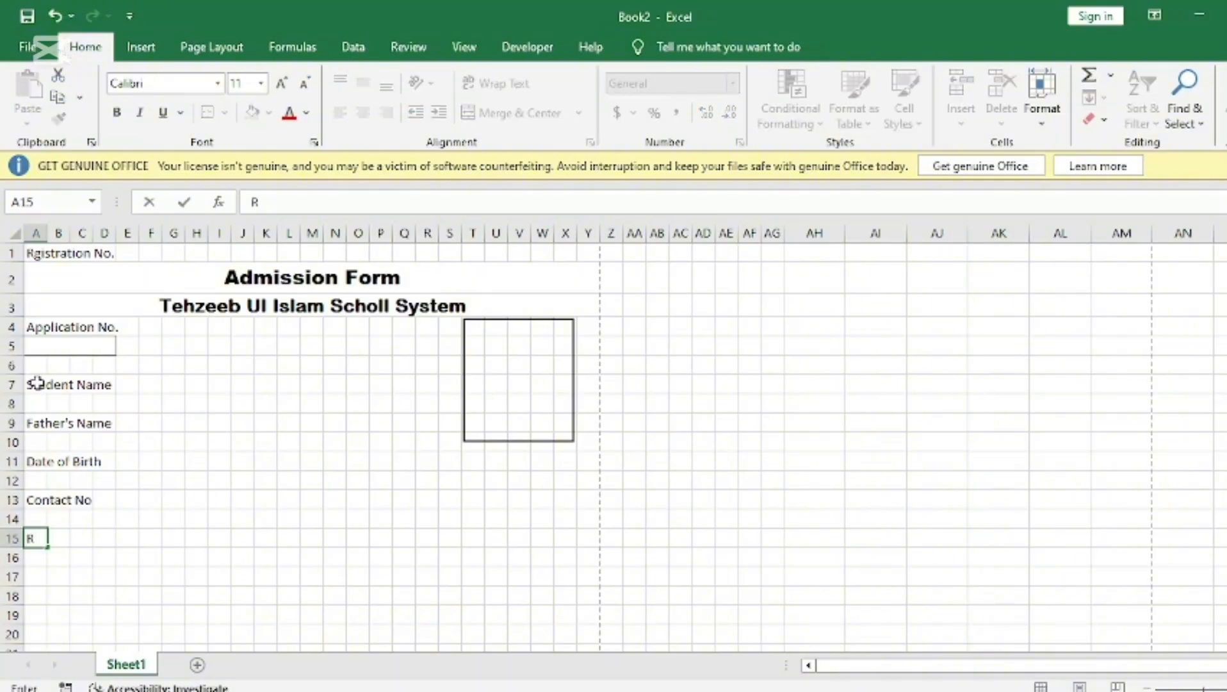
type("eligion")
key("Return")
key("Return")
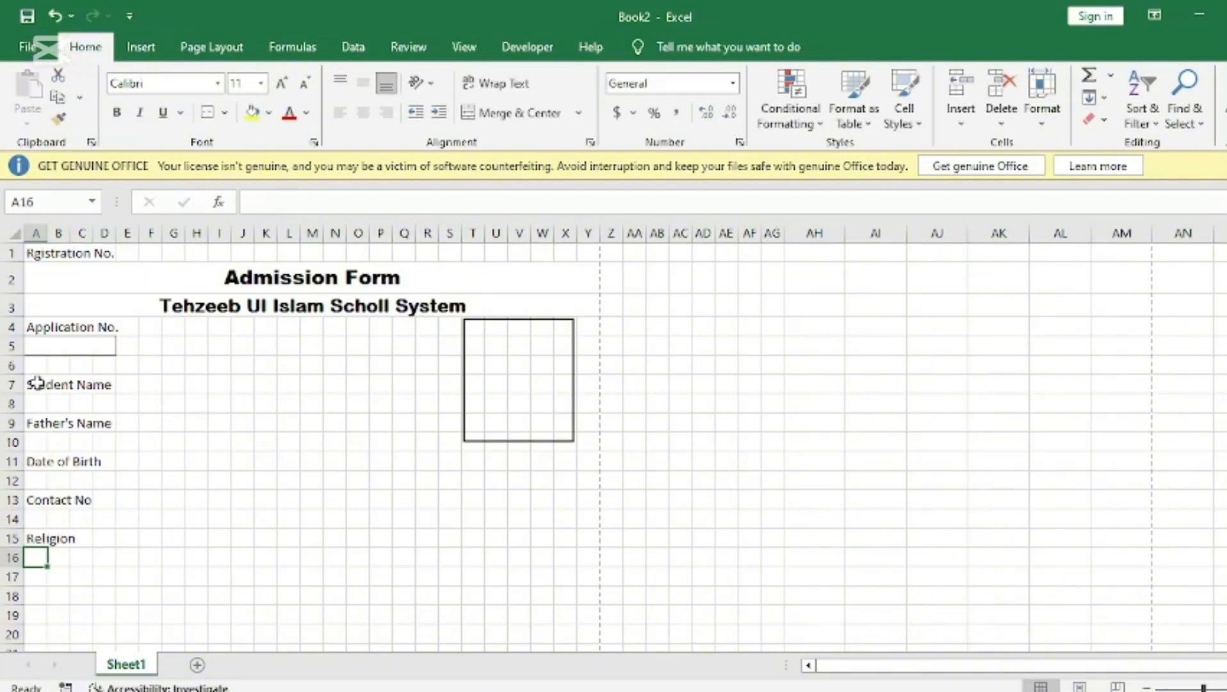
- Enter the label "Nationality" in cell A17 and go on to A19
type("N")
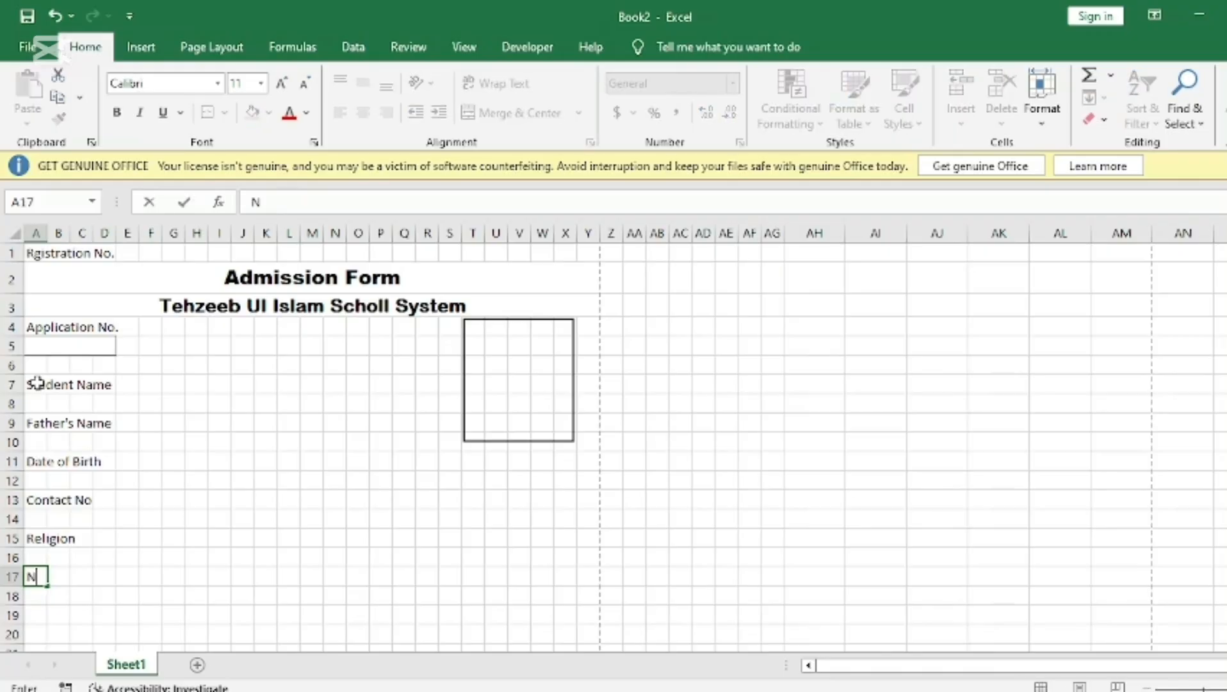
type("ationality")
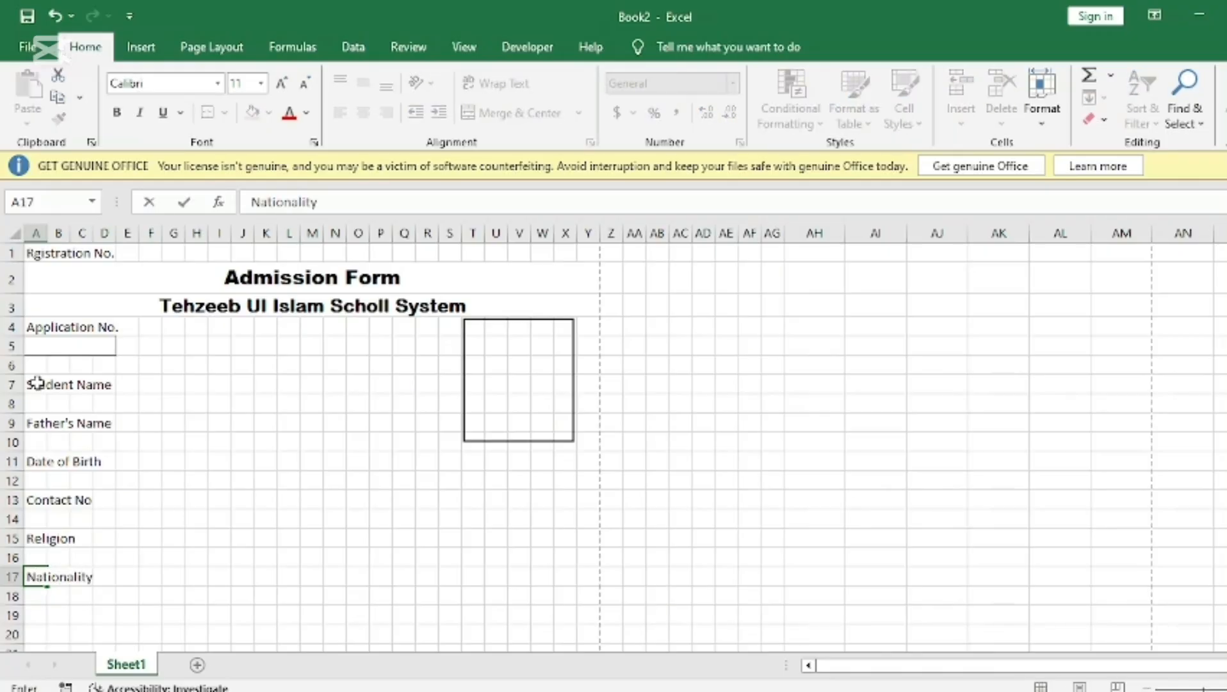
key("Return")
key("Return")
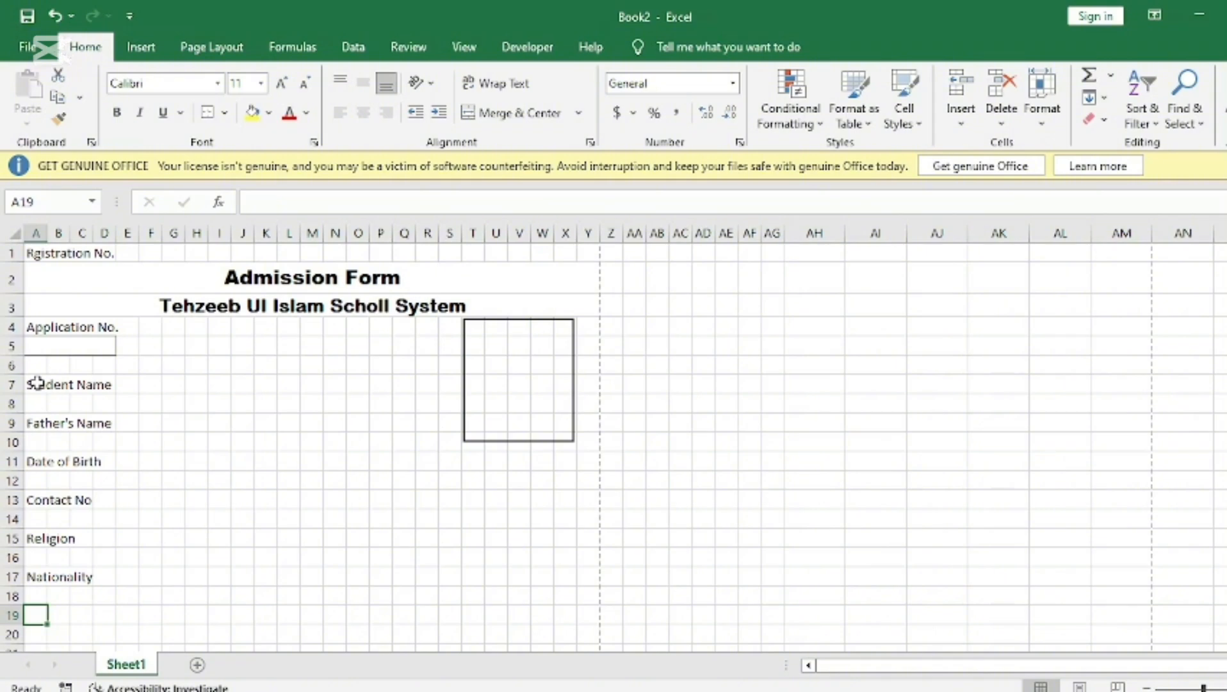
- Enter the label "Present Address" in cell A19 and go on to A21
type("p")
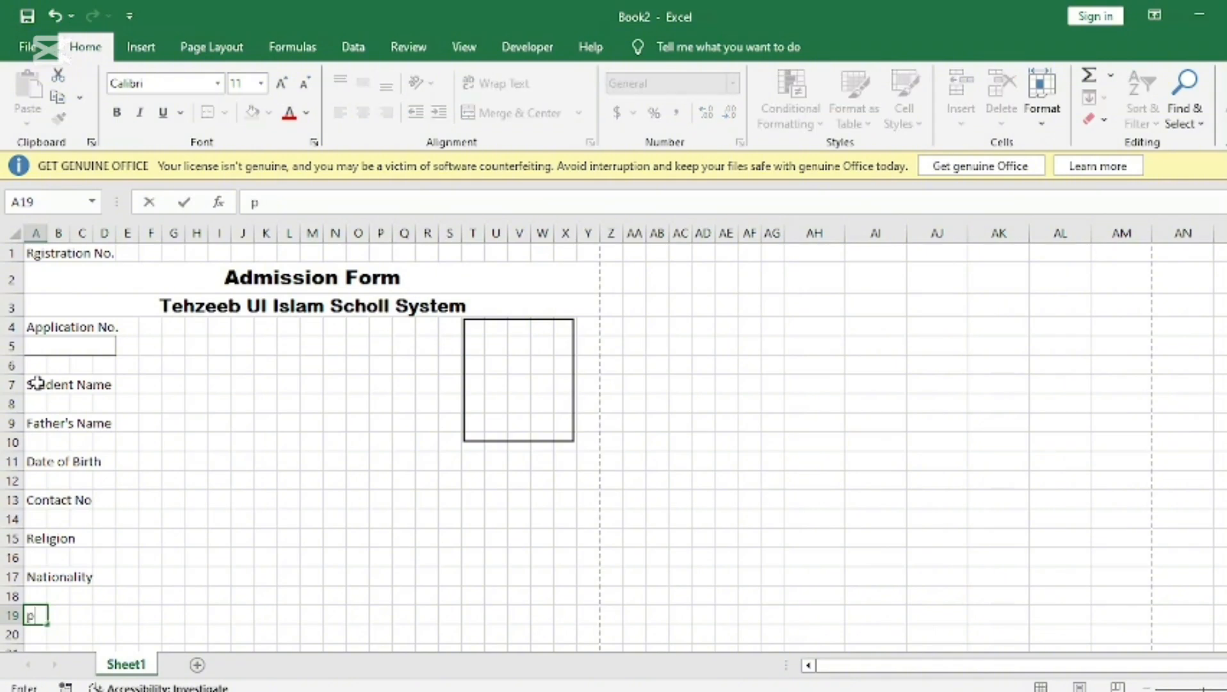
key("BackSpace")
type("PRE")
key("BackSpace")
key("BackSpace")
key("BackSpace")
type("Present A")
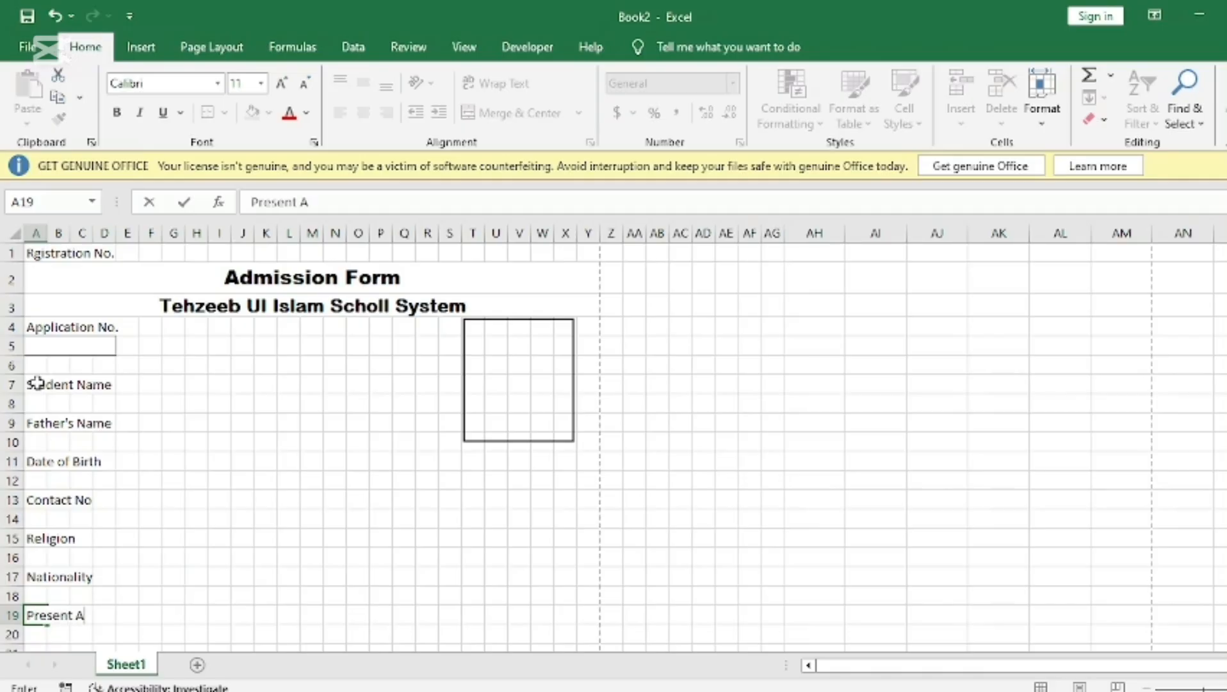
type("ddress")
key("Return")
key("Return")
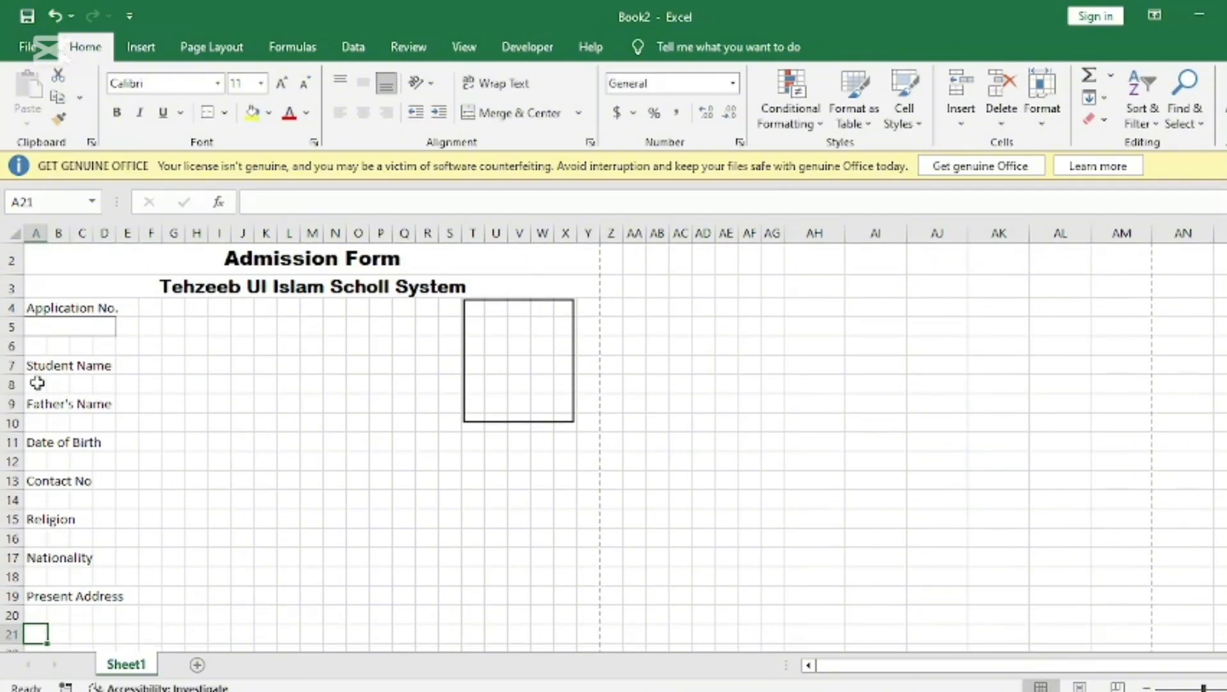
- Enter the label "Permanent Address" in cell A21 and go on to A23
type("P")
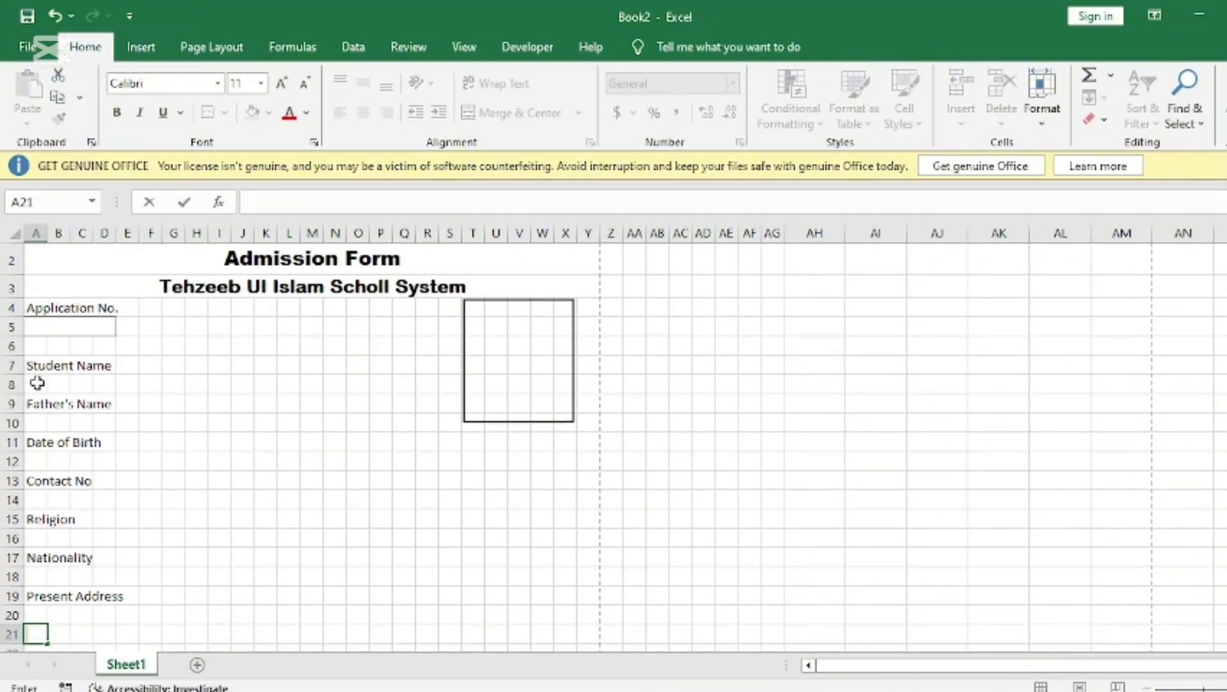
type("ermanen")
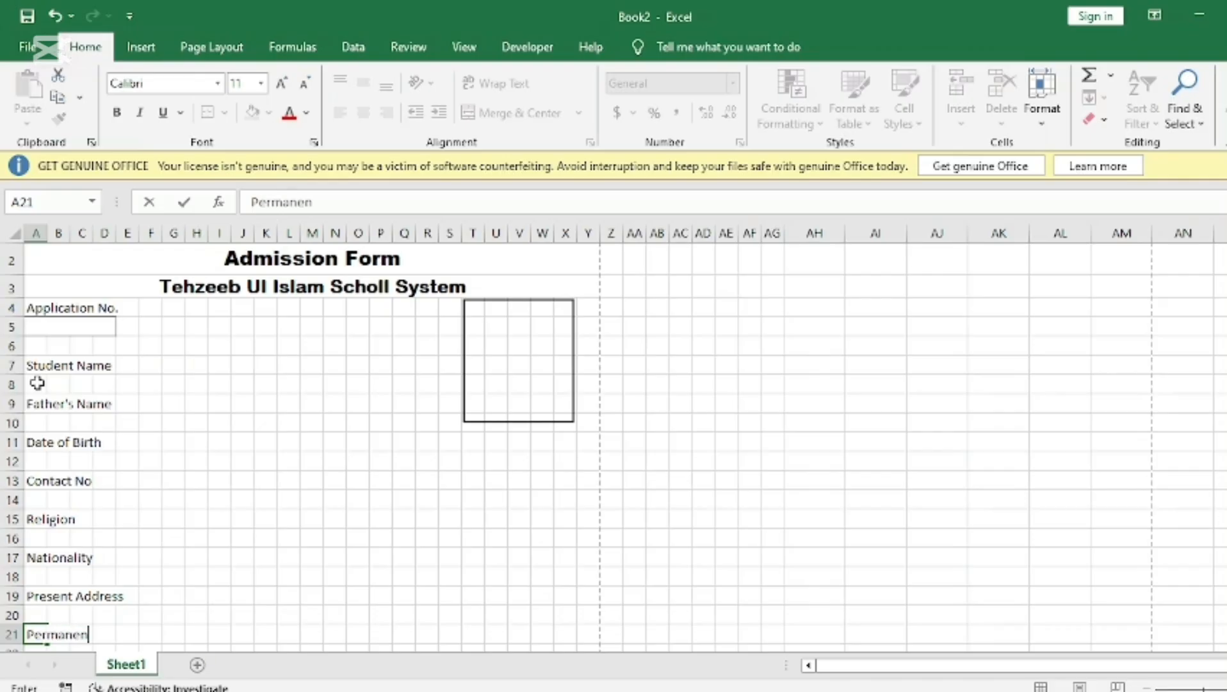
type("t Address")
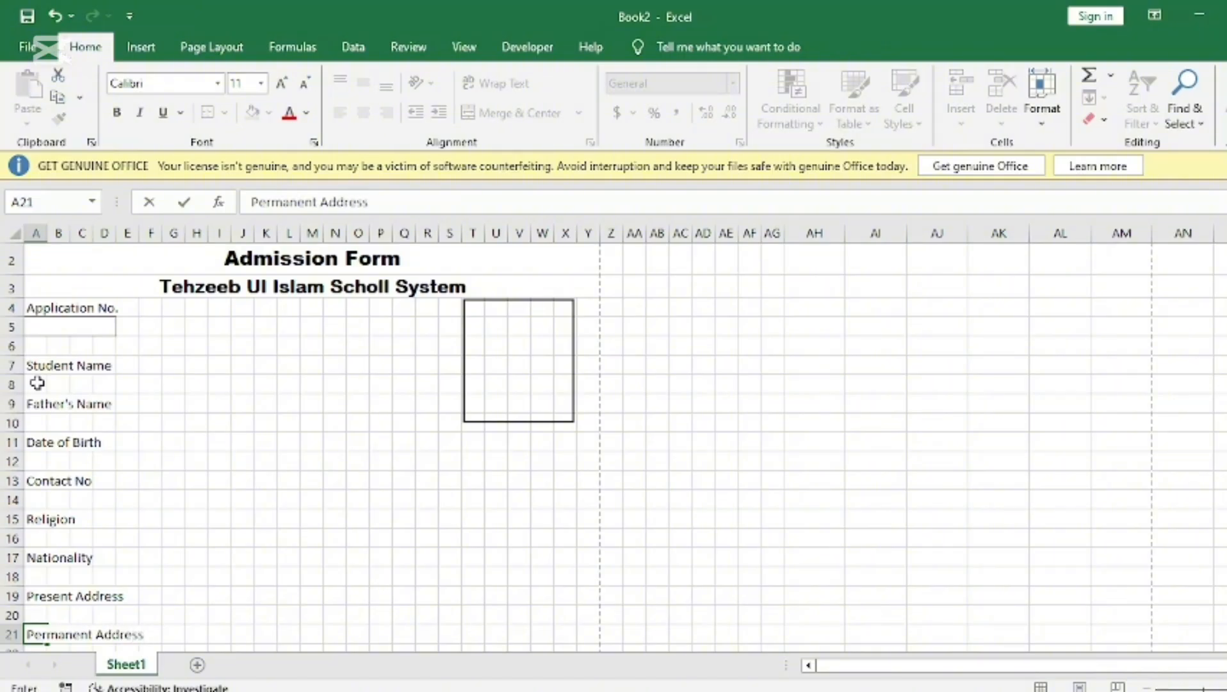
key("Return")
key("Return")
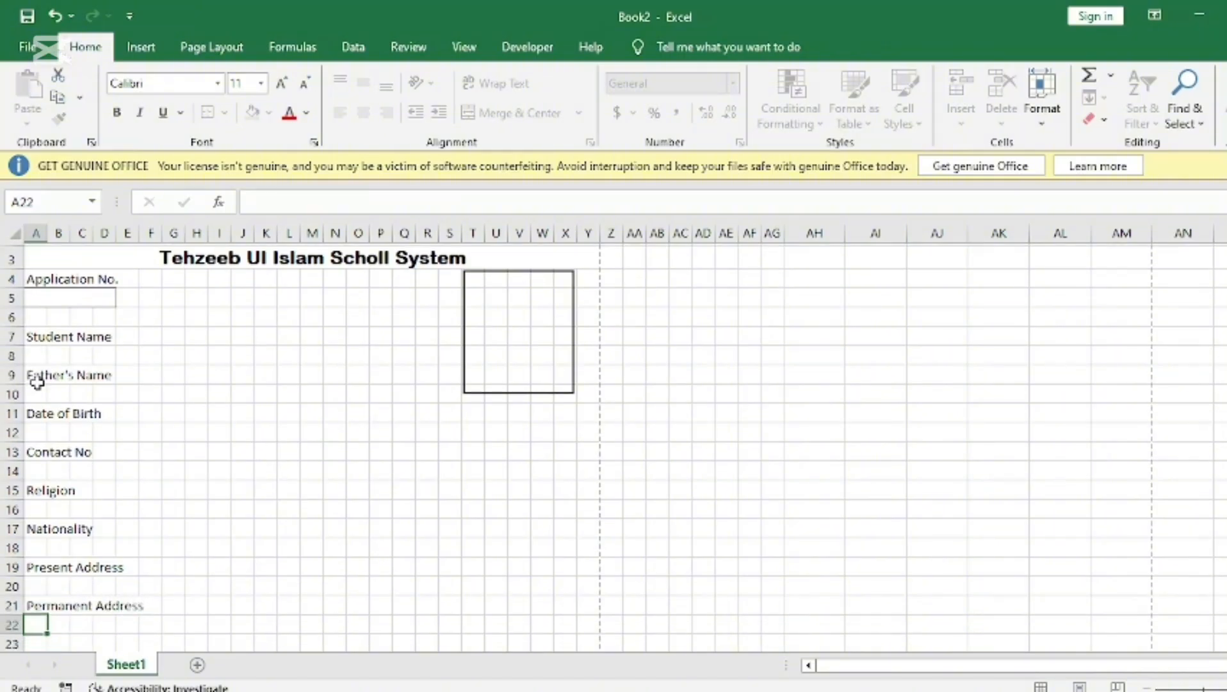
- Enter the label "Subjects" in cell A23 and go on to A25
type("Subj")
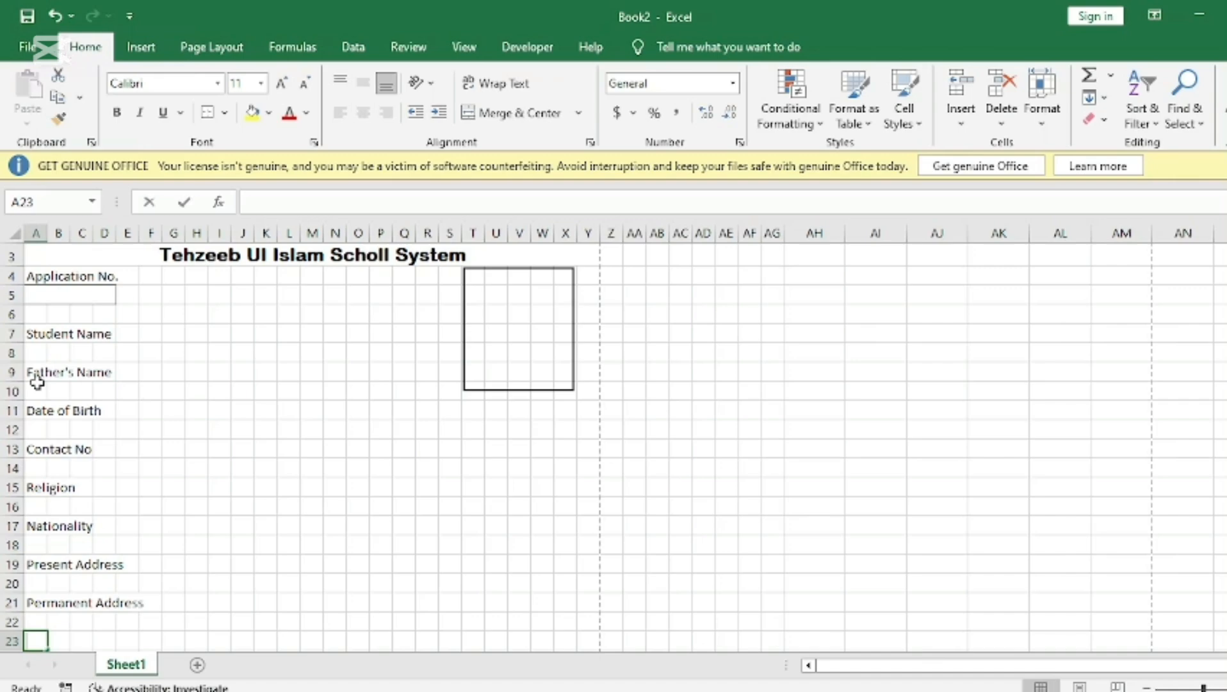
type("ects")
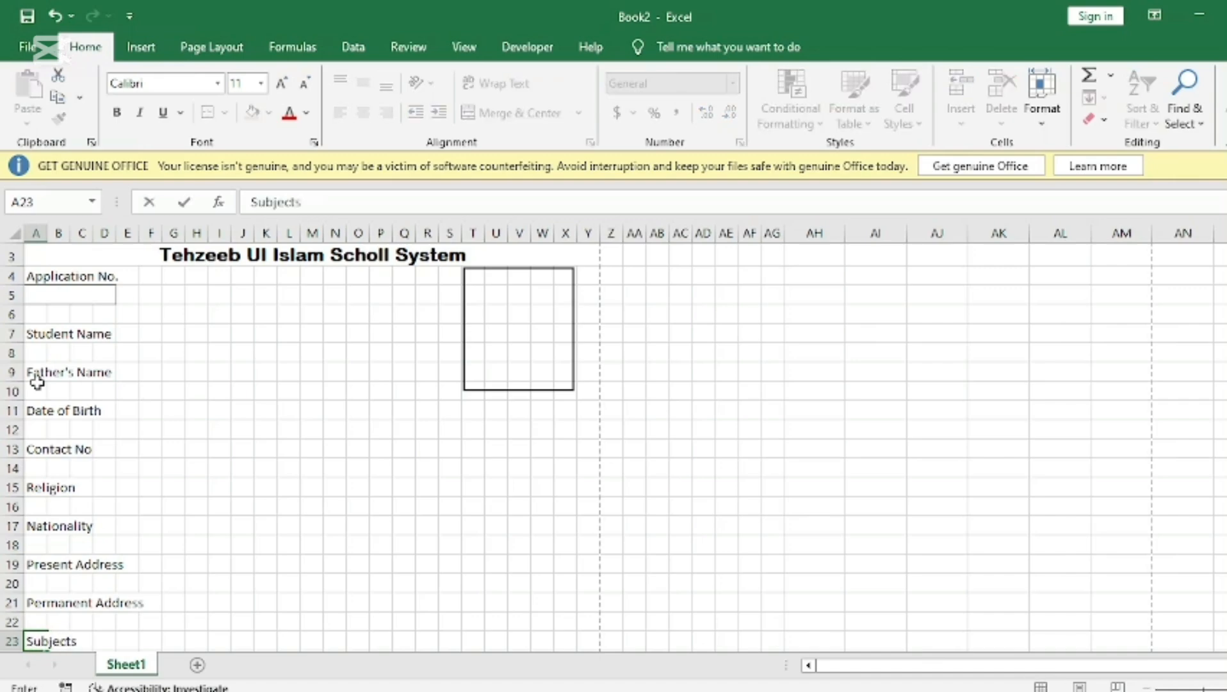
key("Return")
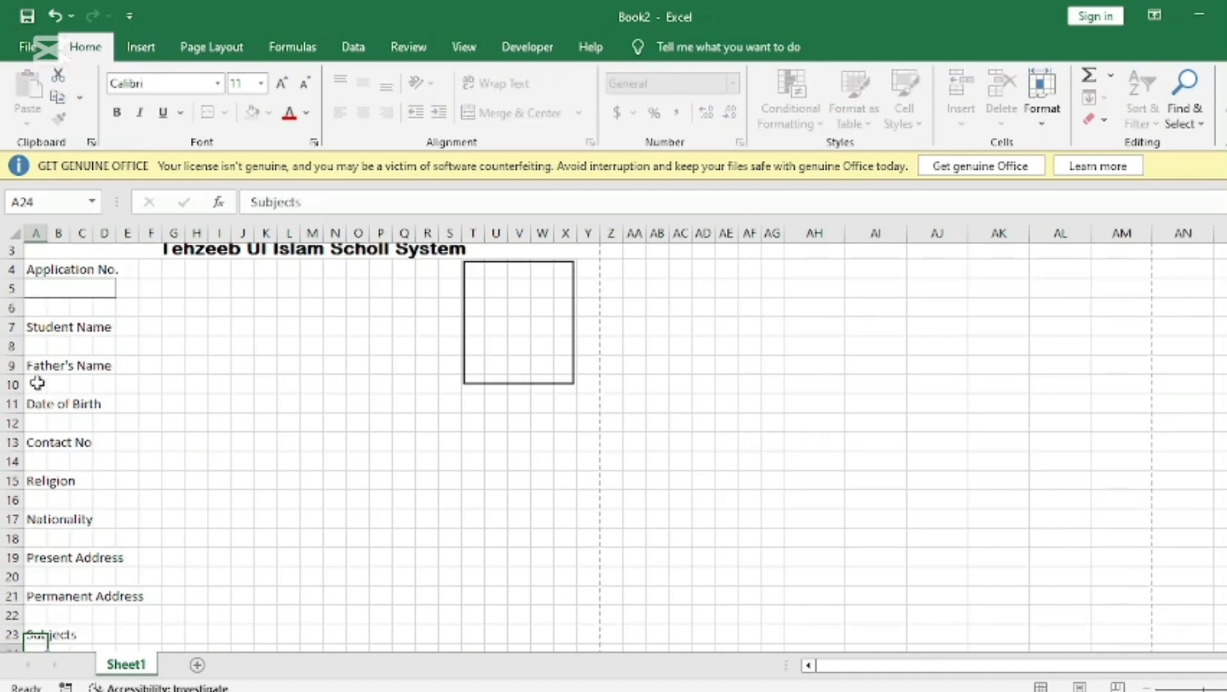
key("Return")
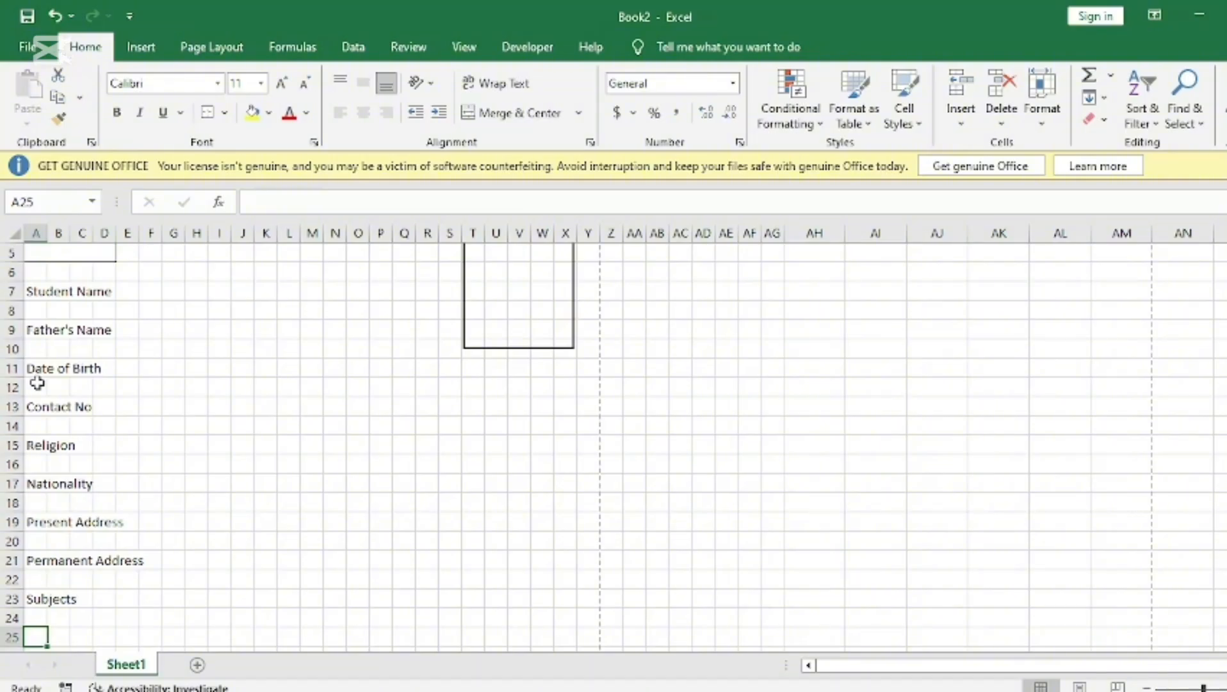
- Enter the label "Date" in cell A25
type("d")
key("BackSpace")
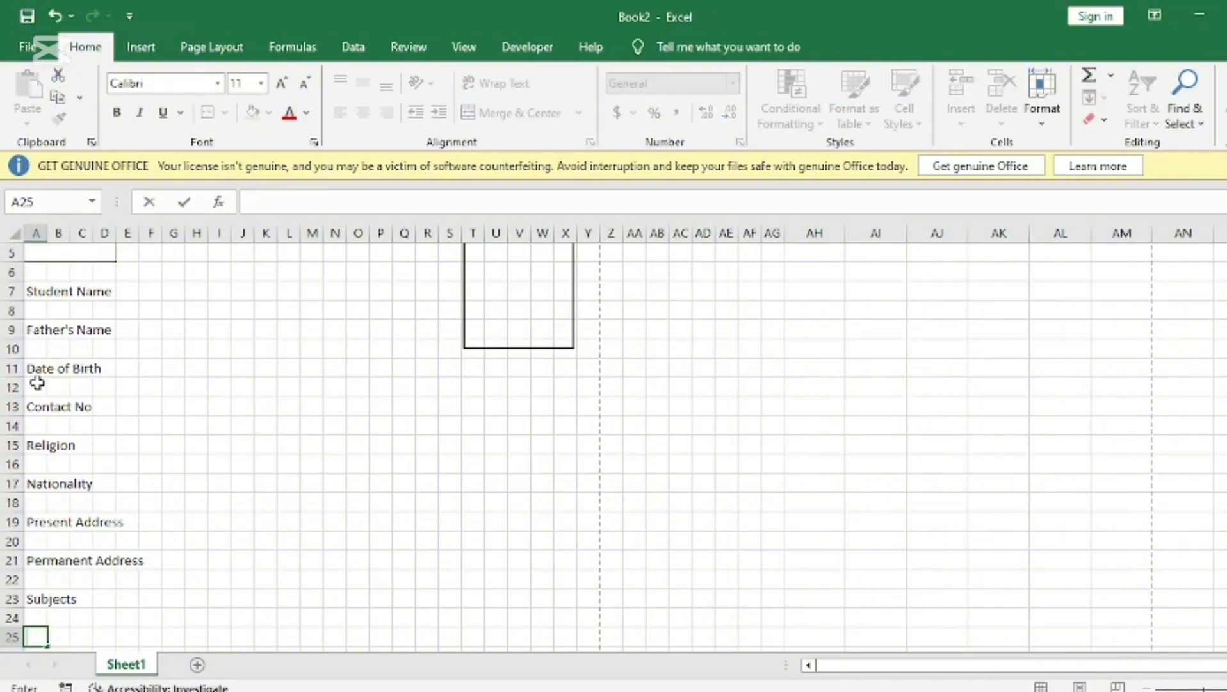
type("Date")
key("Return")
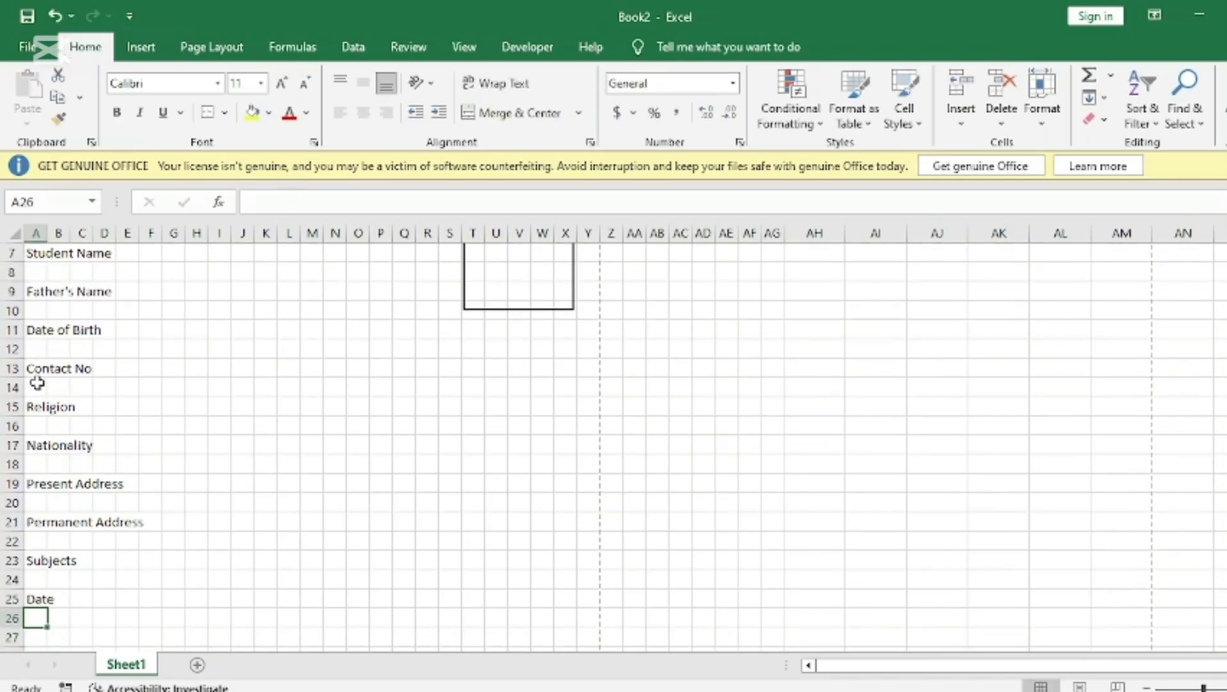
- Go back up to cell A7 and make the "Student Name" label bold
key("Up")
key("Up")
key("Up")
key("Up")
key("Up")
key("Up")
key("Up")
key("Up")
key("Up")
key("Up")
key("Up")
key("Up")
key("Up")
key("Up")
key("Up")
key("Up")
key("Up")
key("Up")
key("Up")
key("Up")
key("Up")
key("Up")
key("Up")
key("Up")
key("Up")
key("Down")
key("Down")
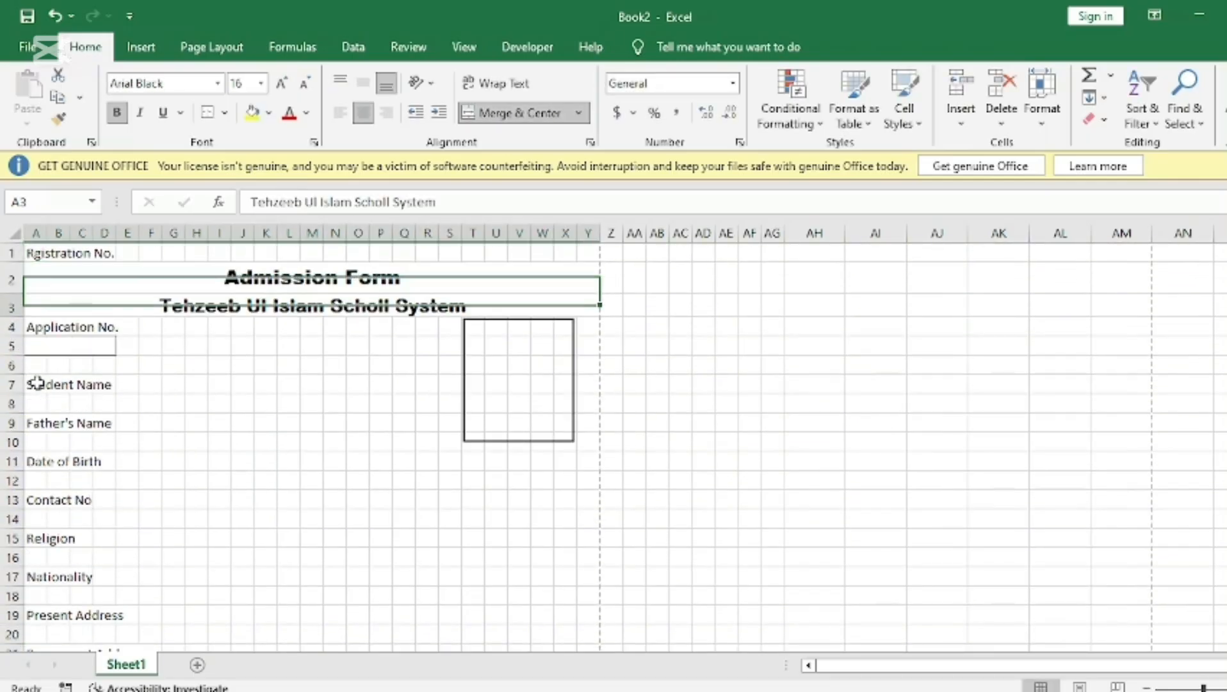
key("Down")
key("Down")
key("Down")
key("Down")
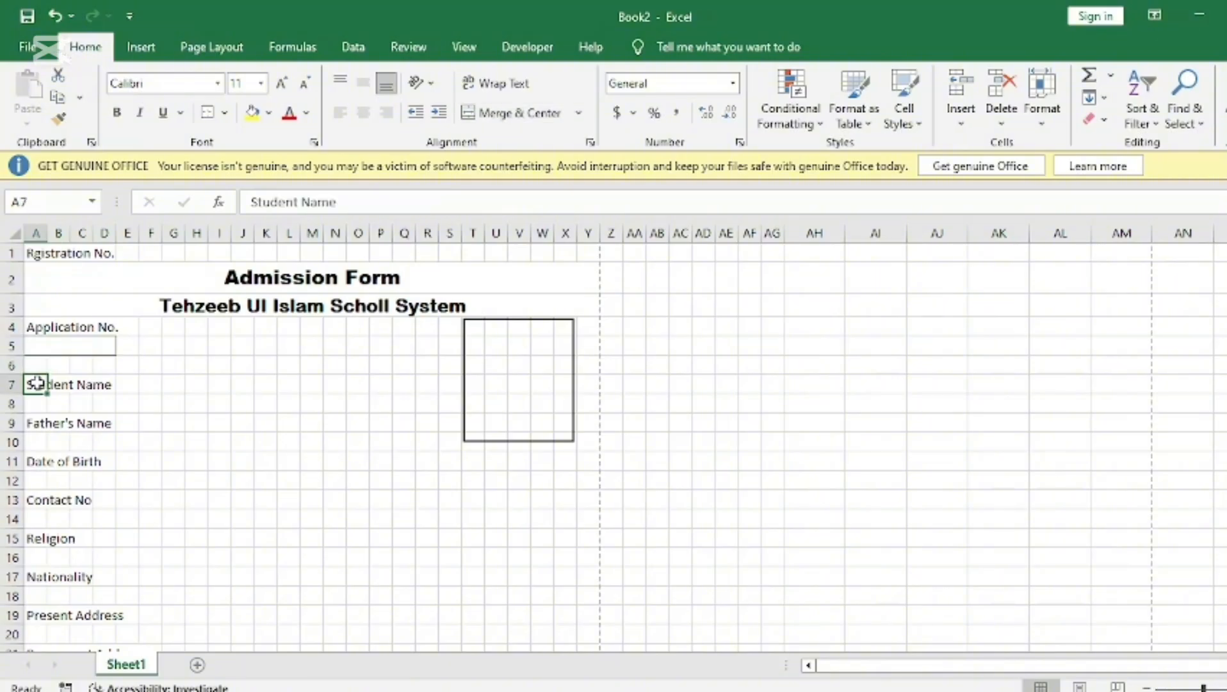
key("Right")
key("Right")
key("Left")
key("Left")
key("ctrl+b")
- Make the "Father's Name" label in A9 and the "Date of Birth" label in A11 bold
key("Down")
key("Down")
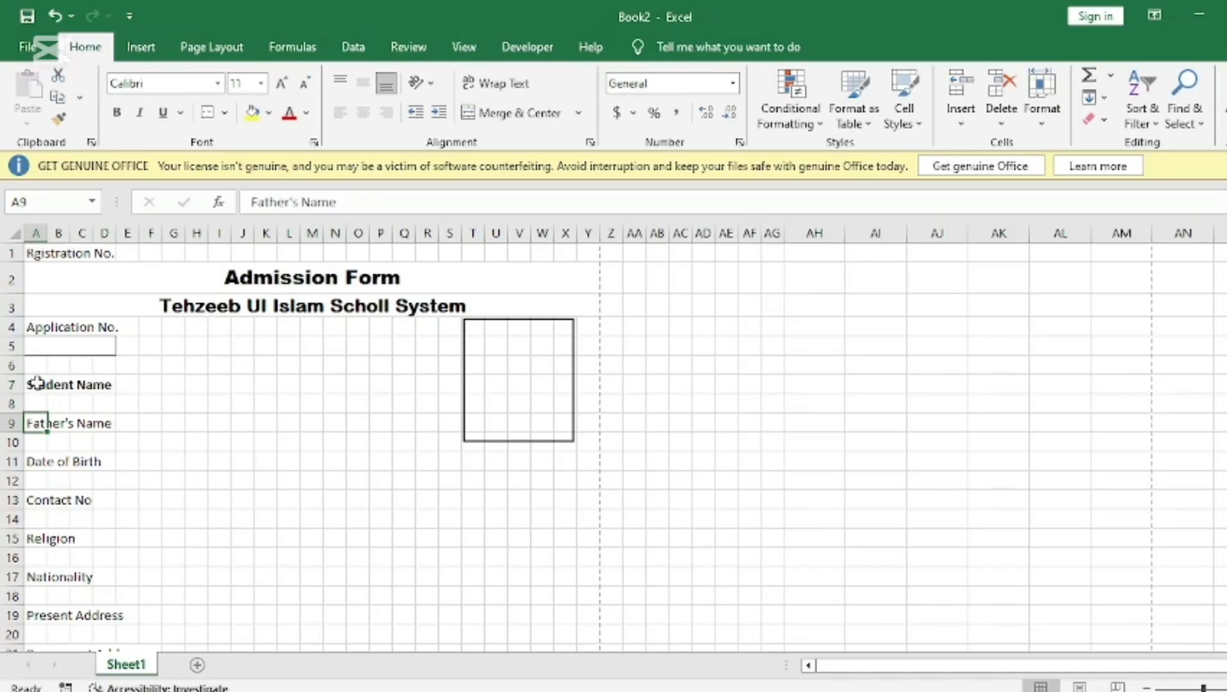
key("ctrl+b")
key("Down")
key("Down")
key("ctrl+b")
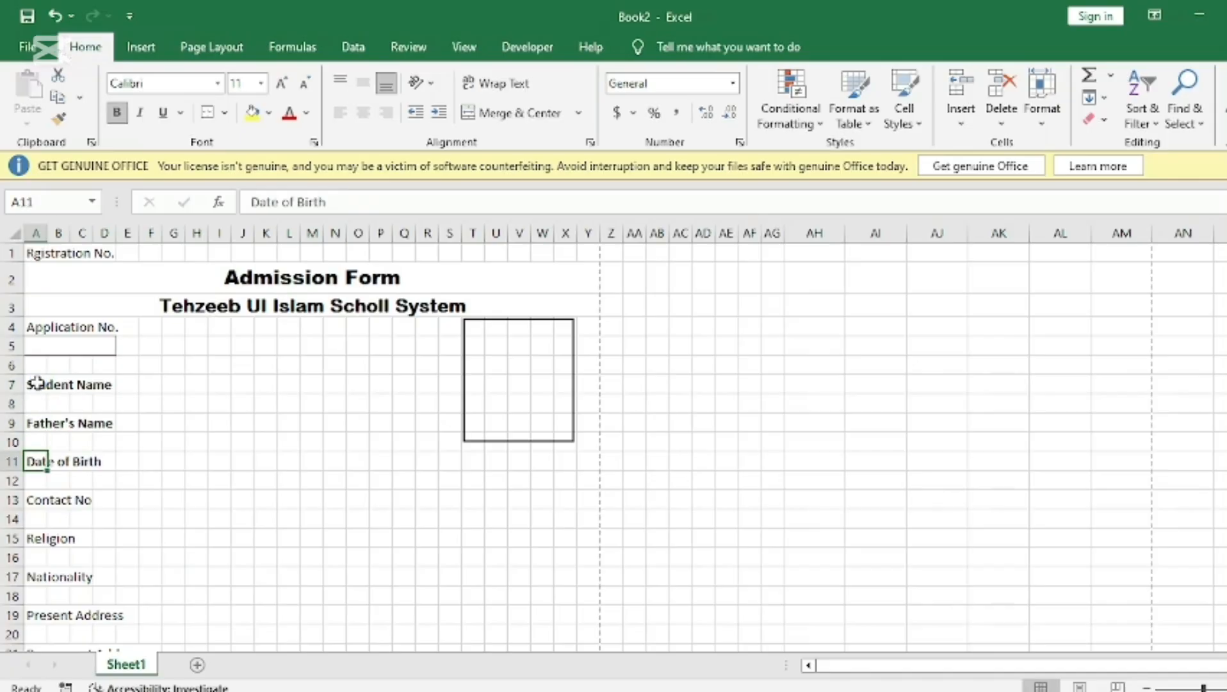
- Make the "Contact No" label in A13 and the "Religion" label in A15 bold
key("Down")
key("Down")
key("ctrl+b")
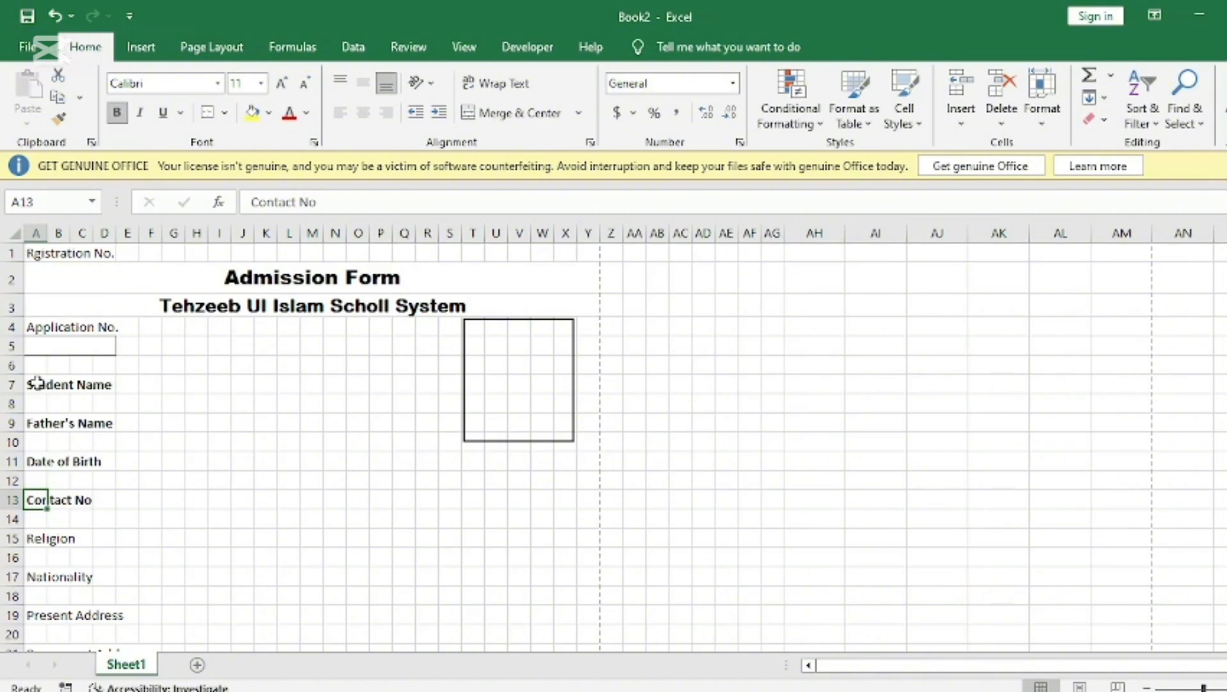
key("Down")
key("Down")
key("ctrl+b")
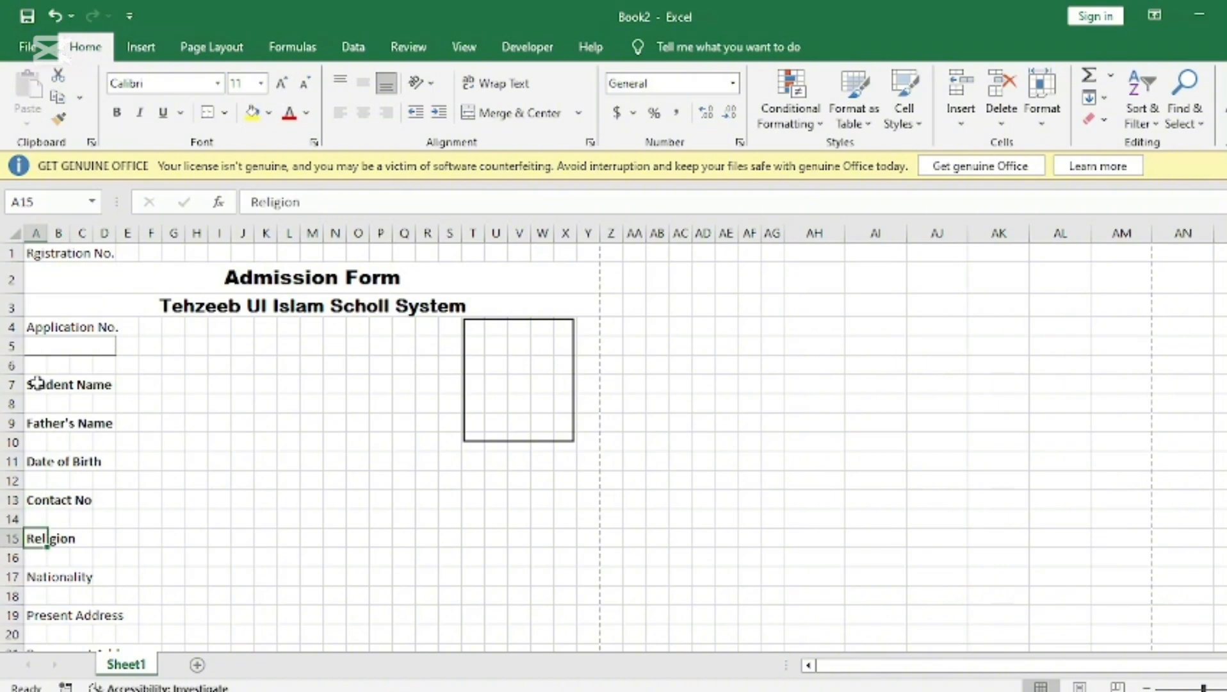
- Make the "Nationality" label in A17 and the "Present Address" label in A19 bold
key("Down")
key("Down")
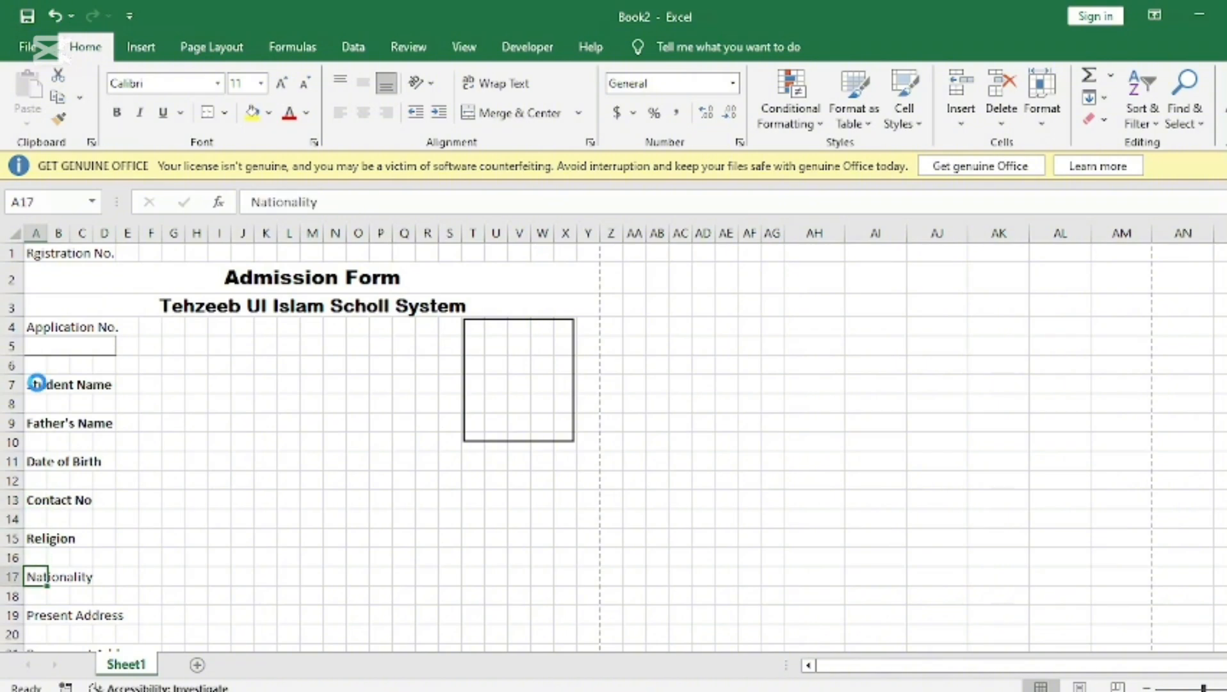
key("ctrl+b")
key("Down")
key("Down")
key("Down")
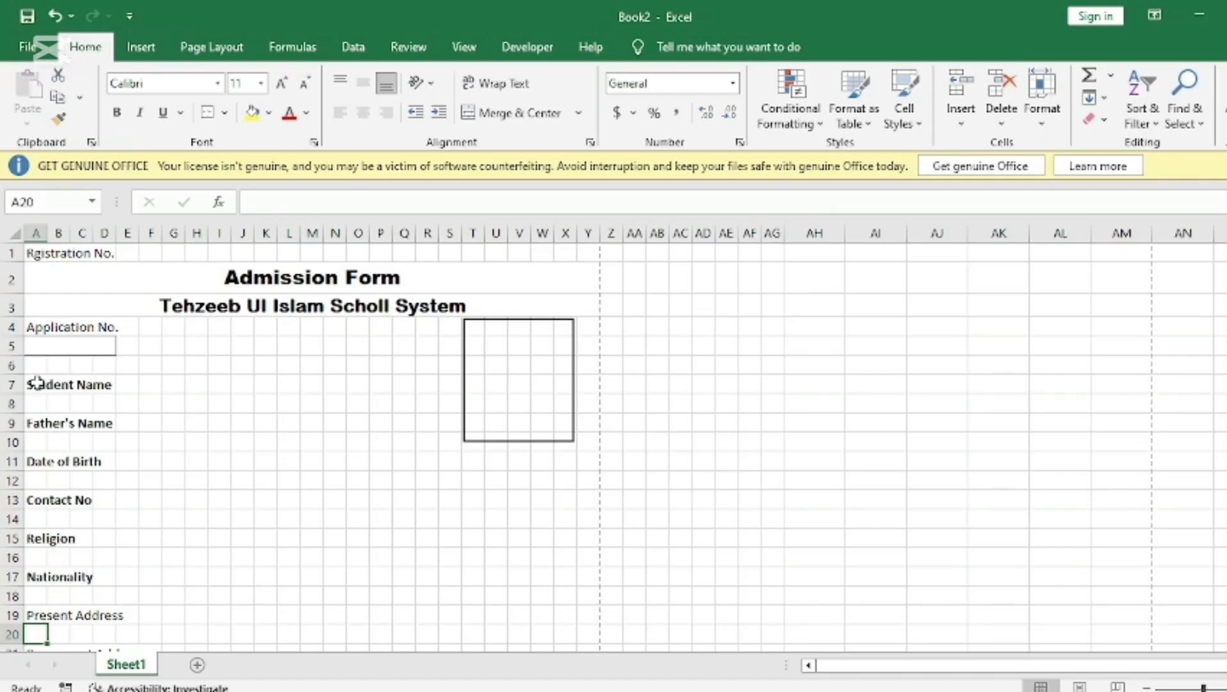
key("Up")
key("ctrl+b")
- Make the "Permanent Address", "Subjects" and "Date" labels in A21, A23 and A25 bold
key("Down")
key("Down")
key("ctrl+b")
key("Down")
key("Down")
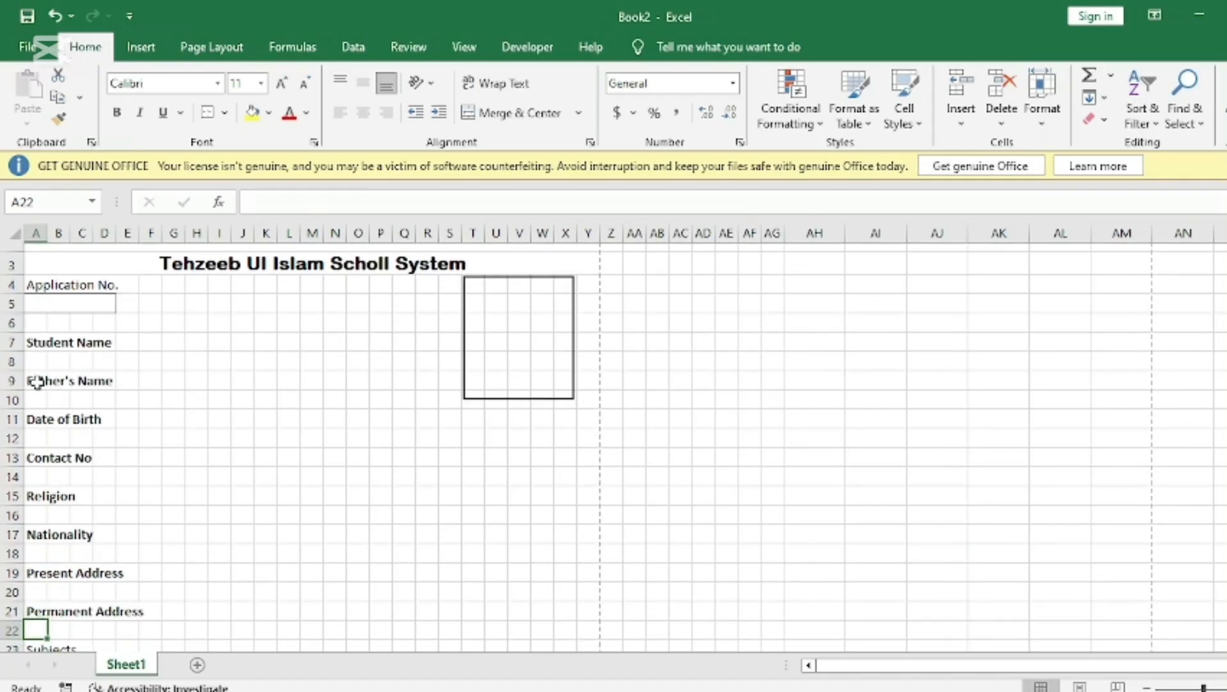
key("ctrl+b")
key("Down")
key("Down")
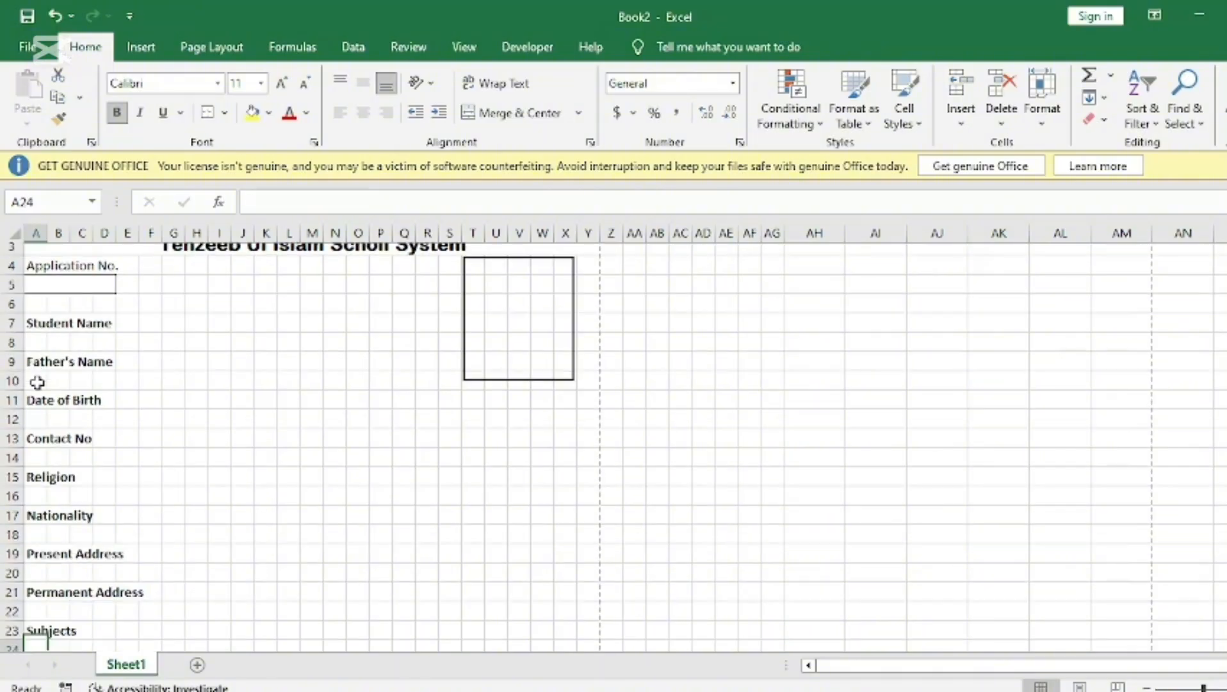
key("ctrl+b")
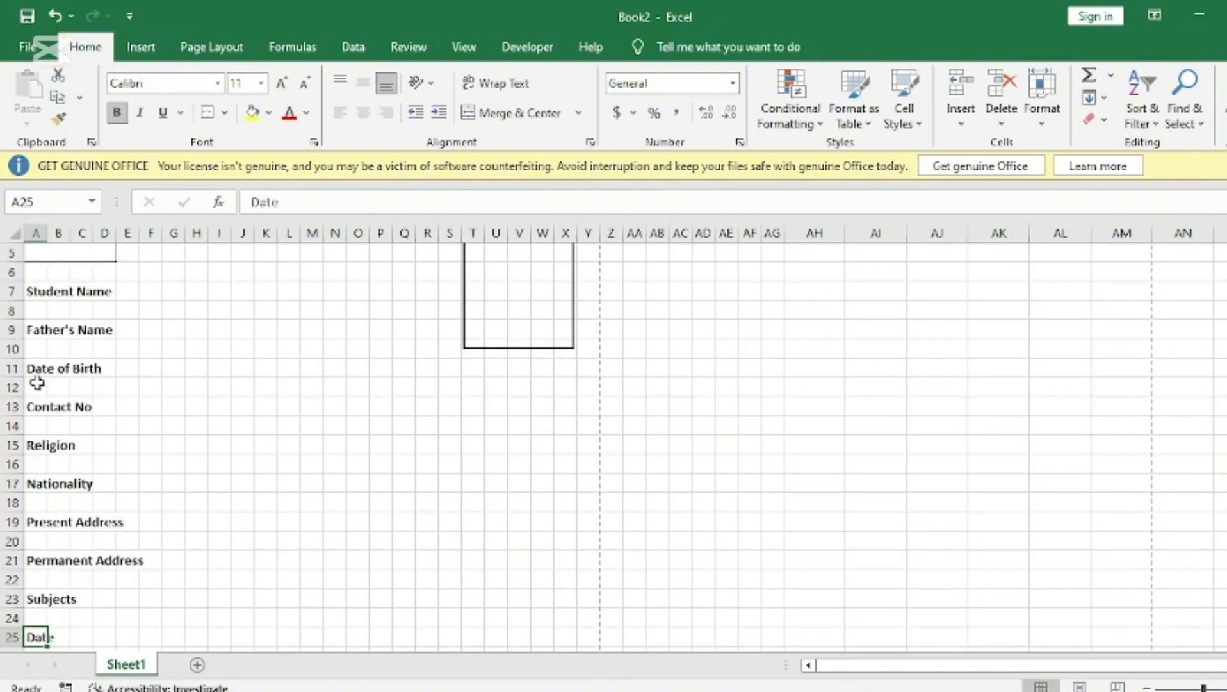
- Apply all borders to cells F7:P7 beside the "Student Name" label to form entry boxes
left_click(419, 410)
scroll(419, 410, "up", 2)
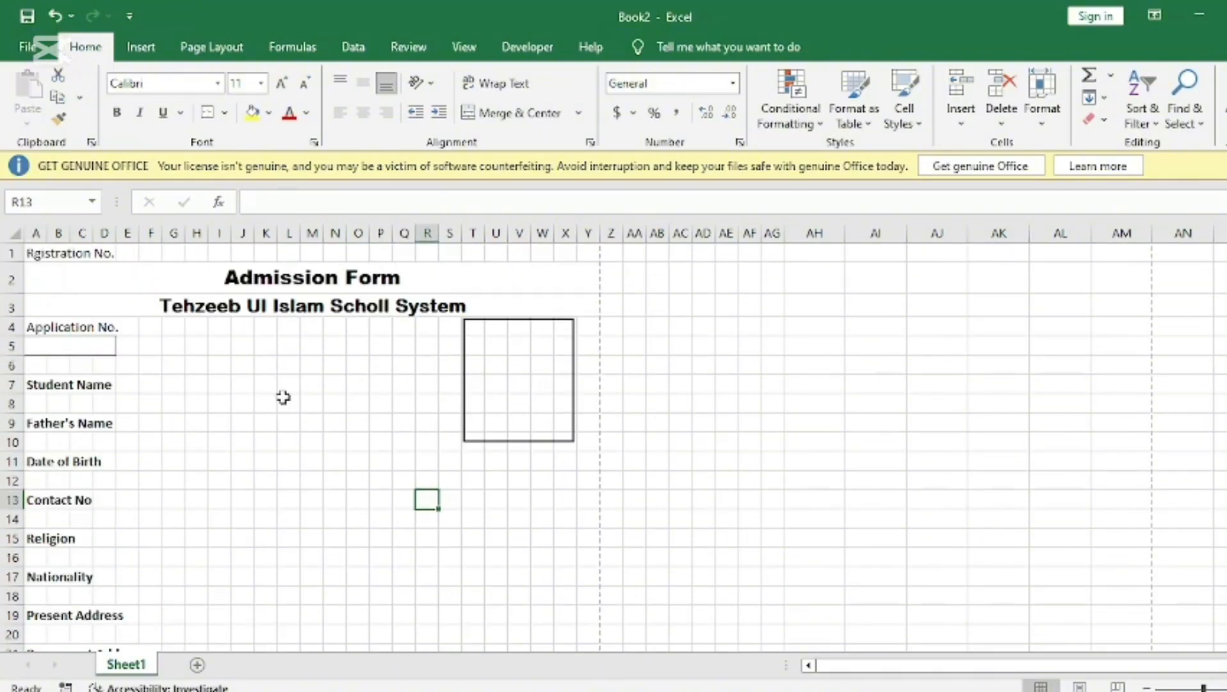
left_click(148, 385)
key("shift+Right")
key("shift+Right")
key("shift+Right")
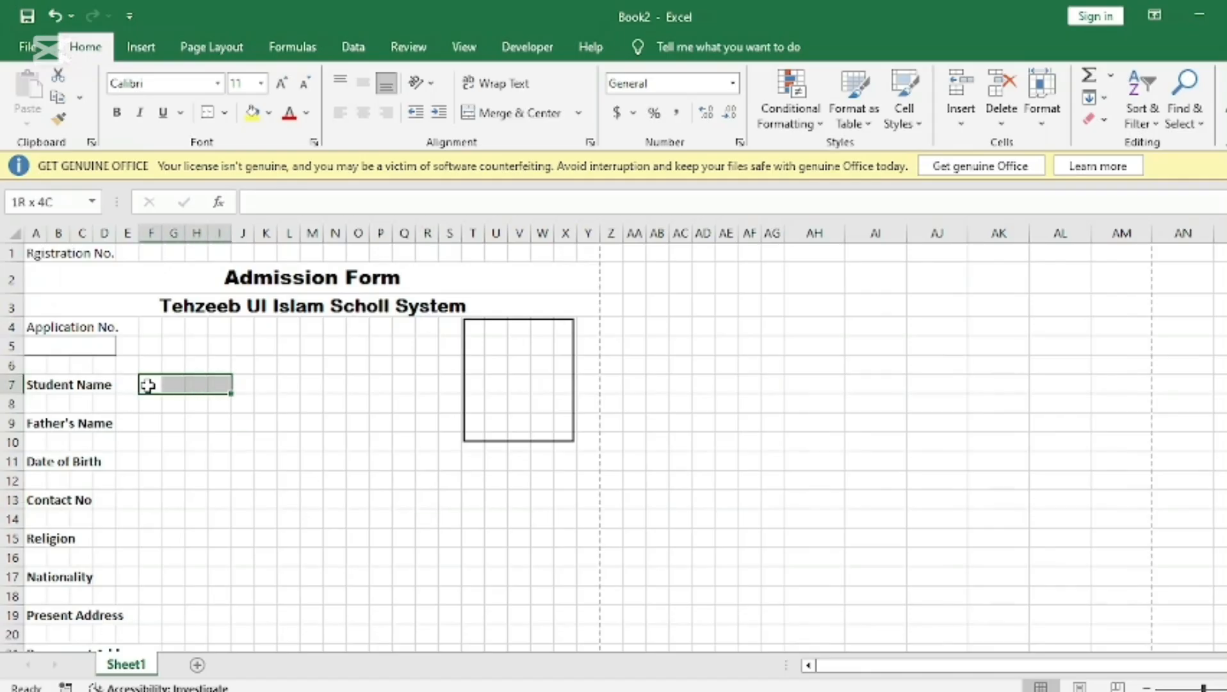
key("shift+Right")
key("shift+Right")
key("shift+Right")
key("shift+Right")
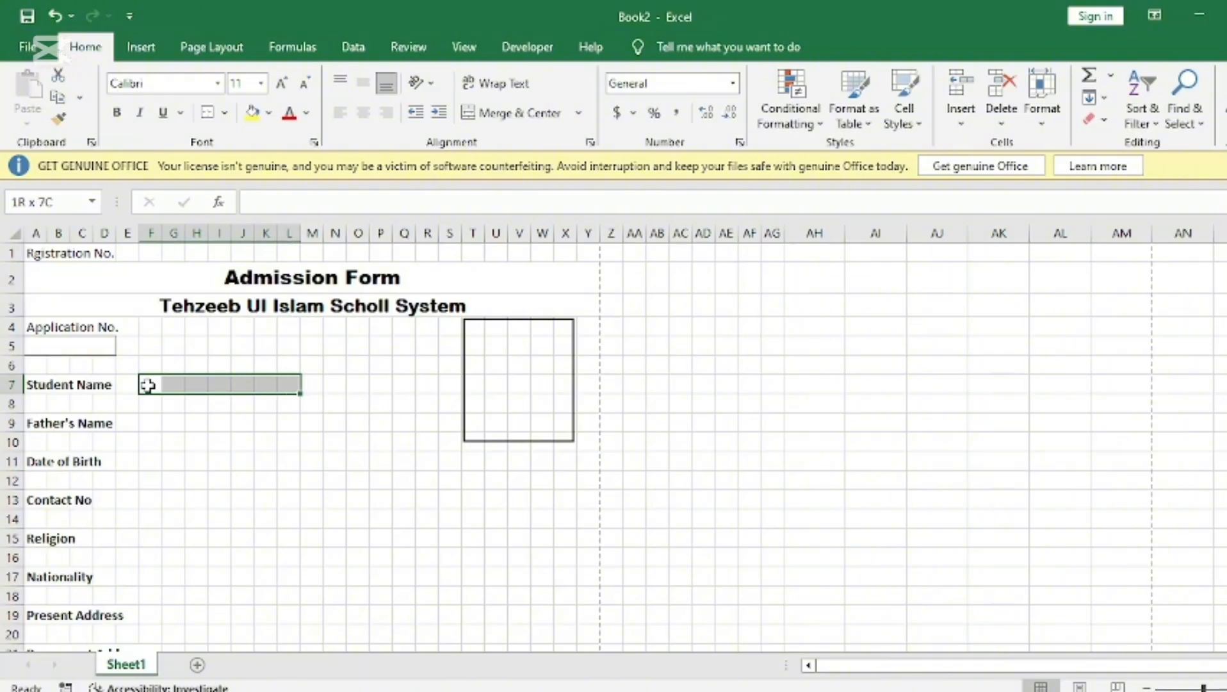
key("shift+Right")
key("shift+Right")
key("shift+Right")
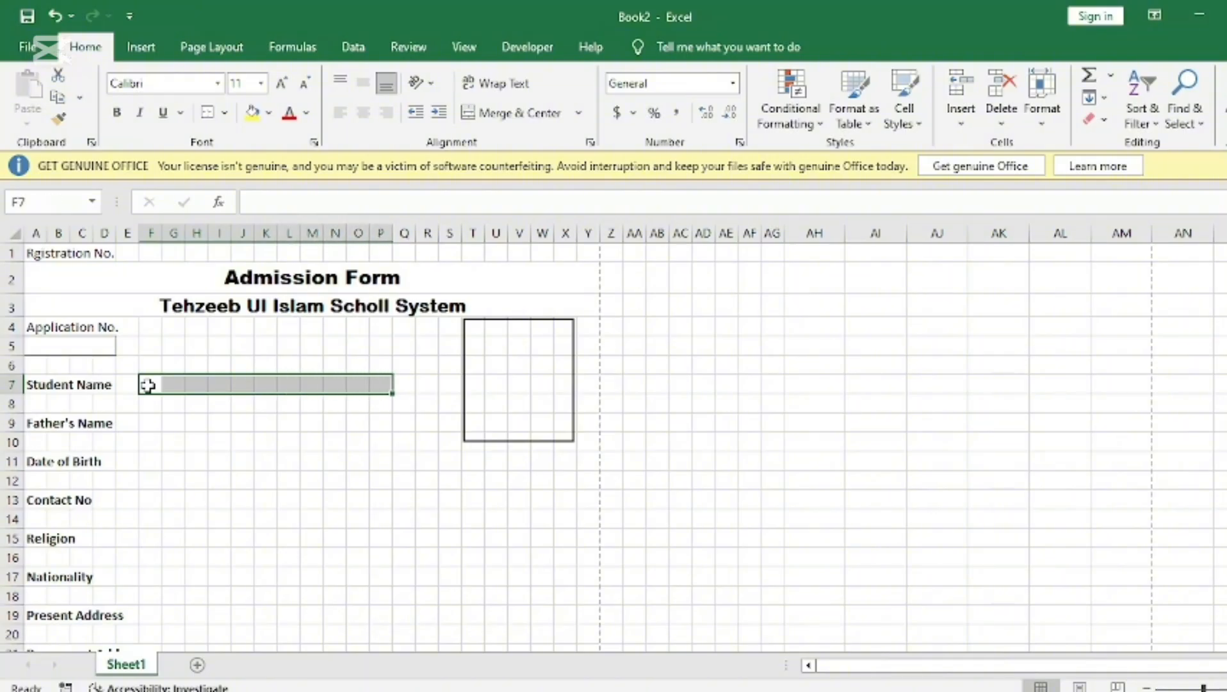
left_click(225, 114)
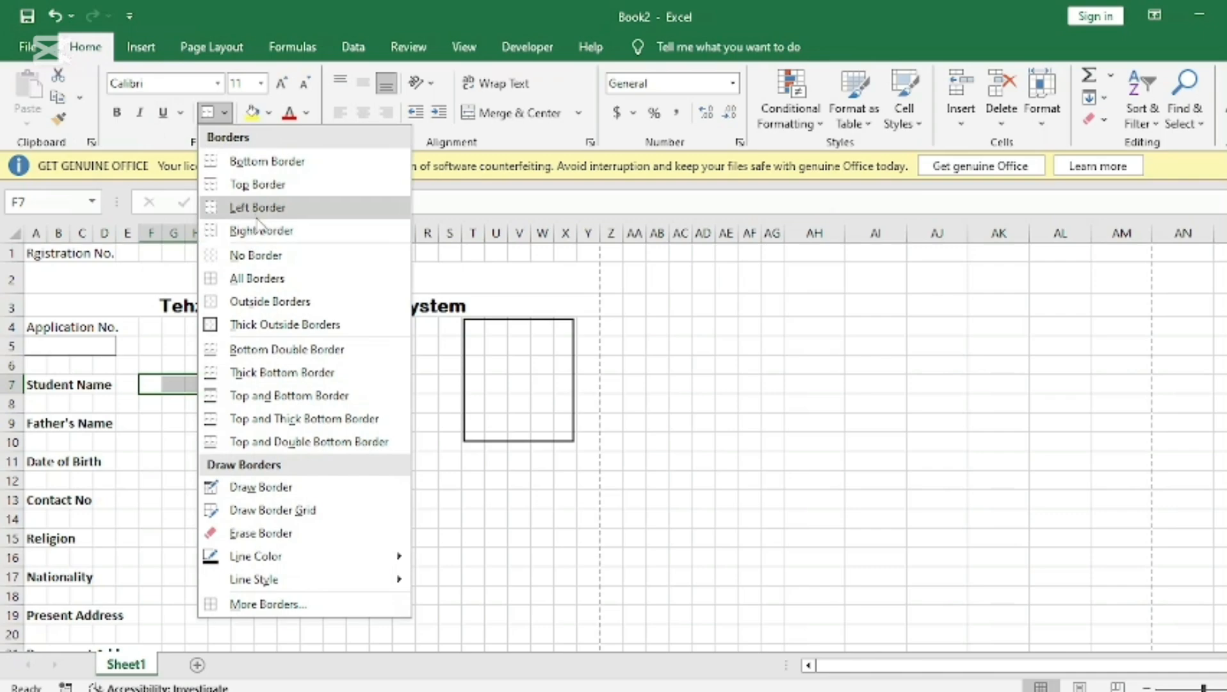
left_click(256, 278)
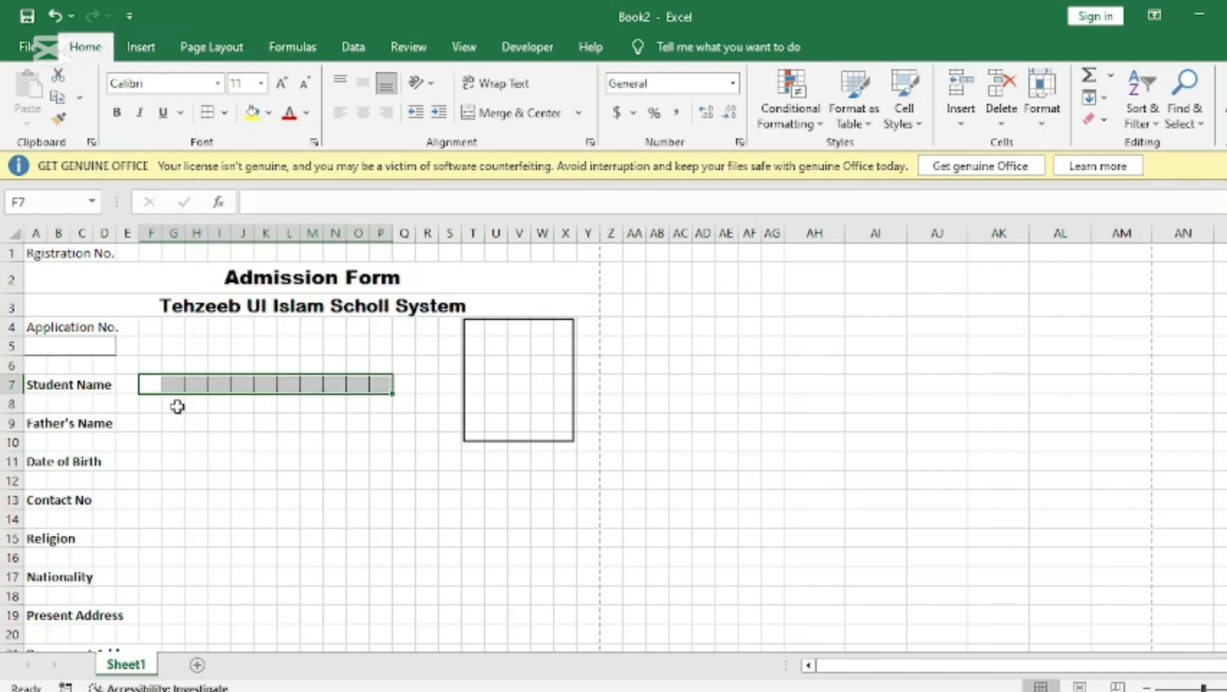
- Apply all borders to cells F9:P9 beside the "Father's Name" label
left_click_drag(148, 422, 374, 421)
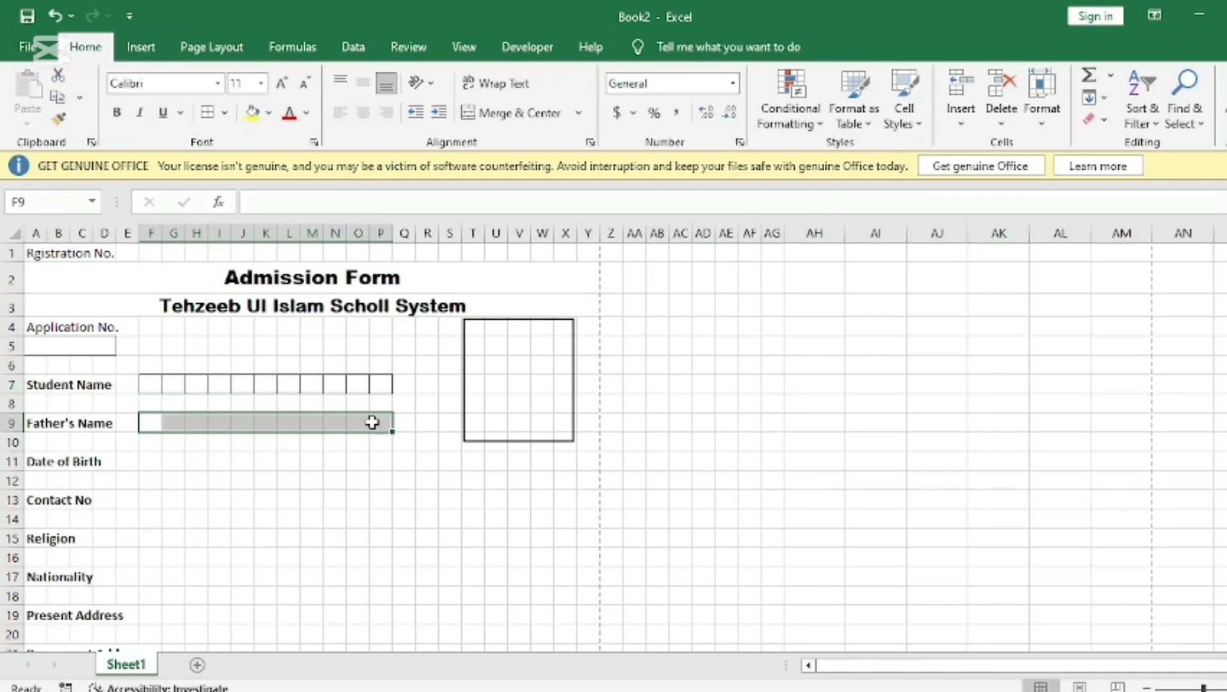
left_click(224, 113)
left_click(244, 278)
- Apply all borders to cells F13:P13 beside the "Contact No" label
left_click_drag(147, 462, 239, 461)
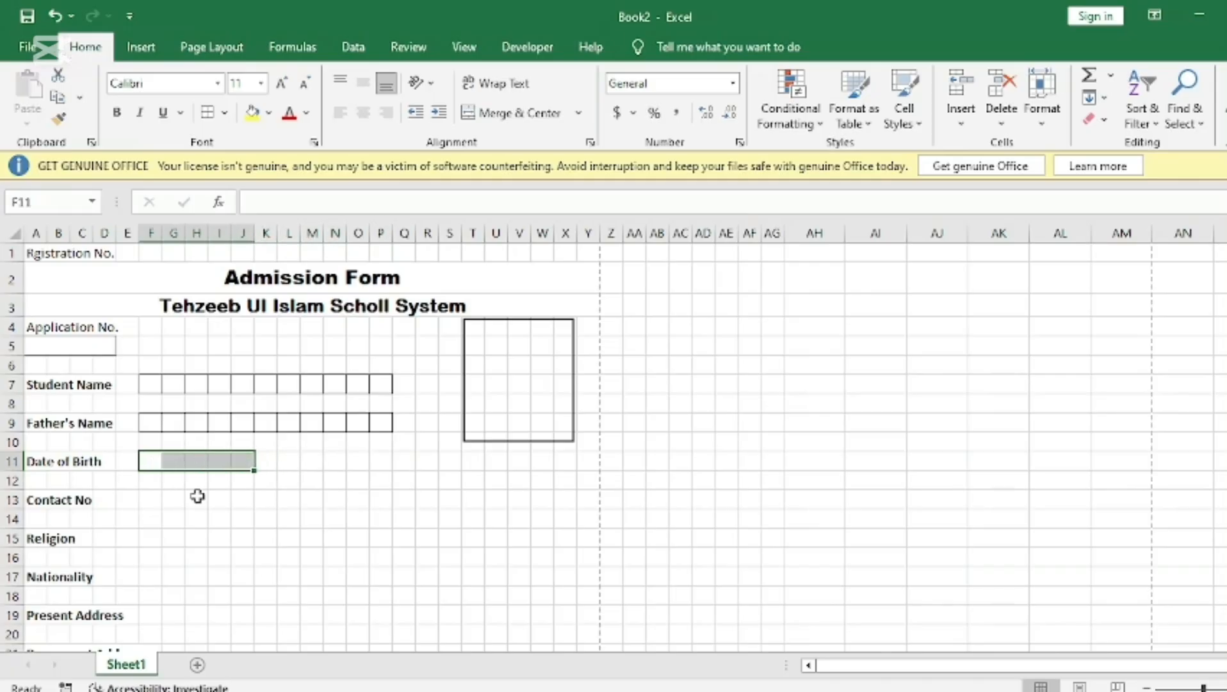
left_click(197, 497)
left_click(144, 498)
left_click_drag(144, 497, 384, 501)
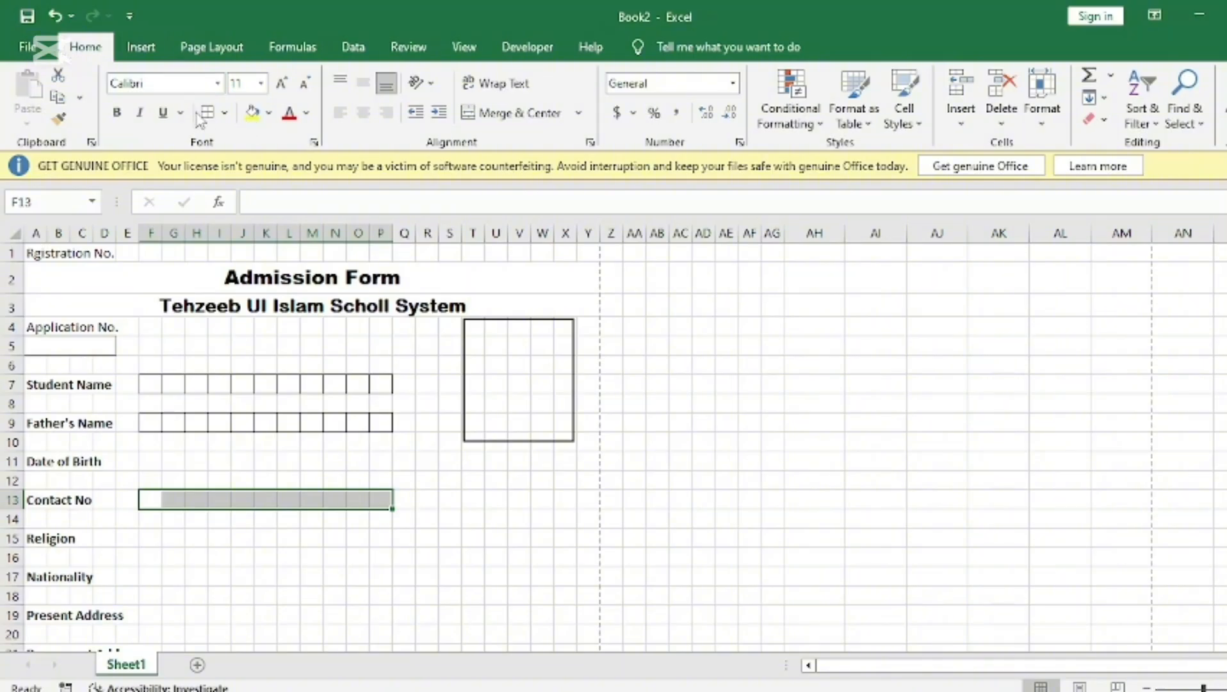
left_click(253, 117)
- Apply all borders to F15:P15 beside "Religion" and to F17:P17 beside "Nationality"
left_click(151, 541)
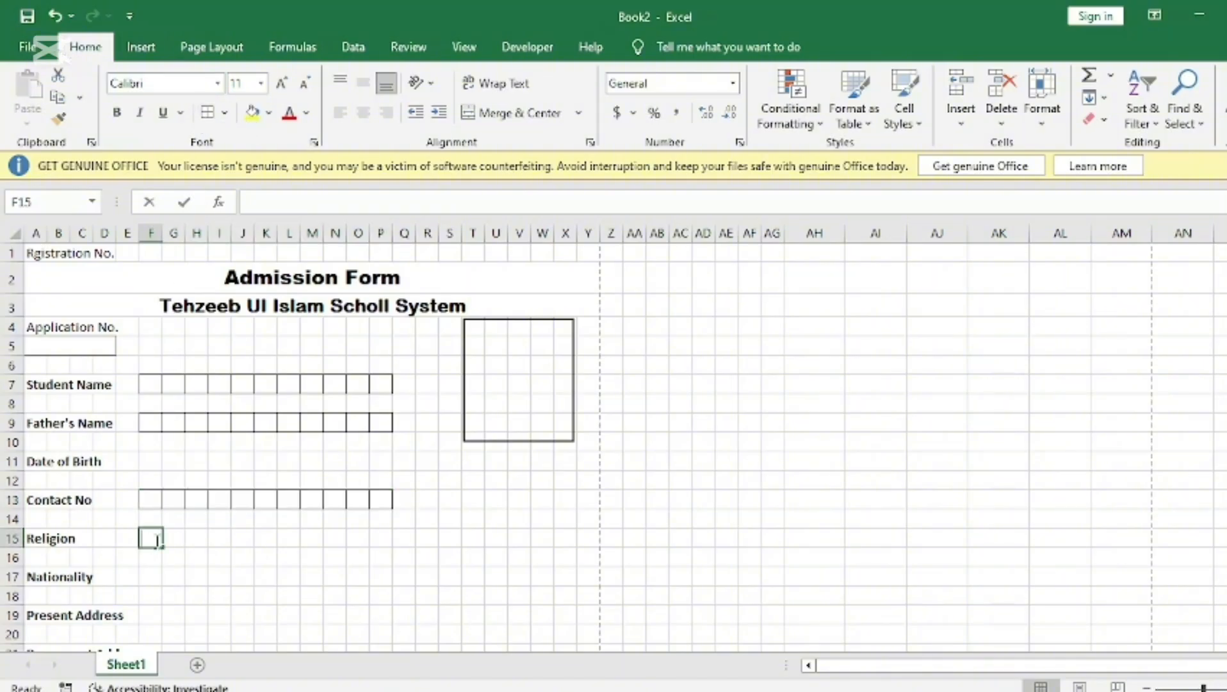
double_click(154, 543)
left_click(184, 598)
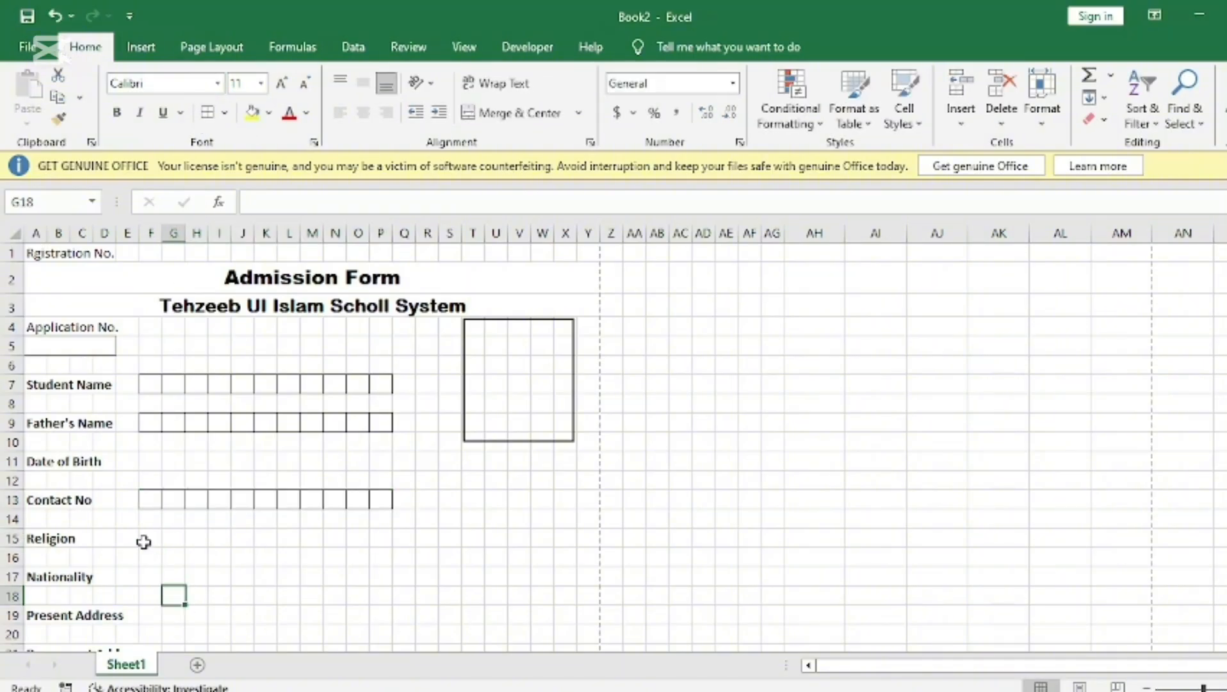
left_click(146, 540)
left_click(357, 557)
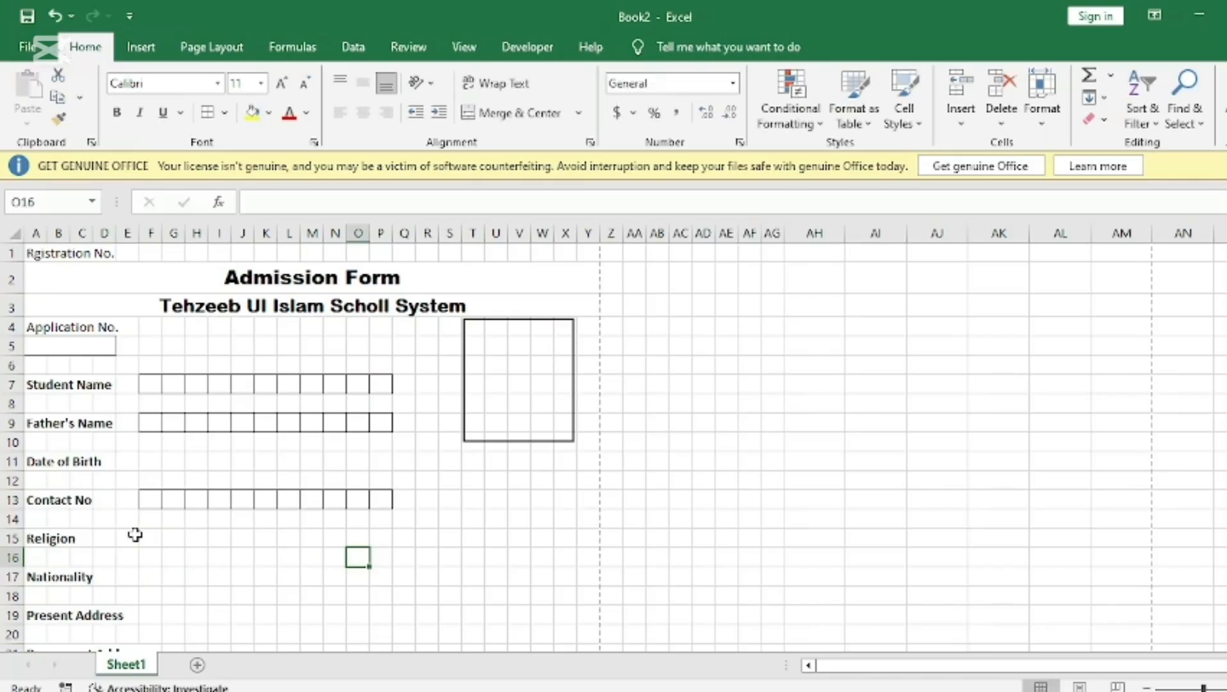
left_click_drag(142, 535, 387, 541)
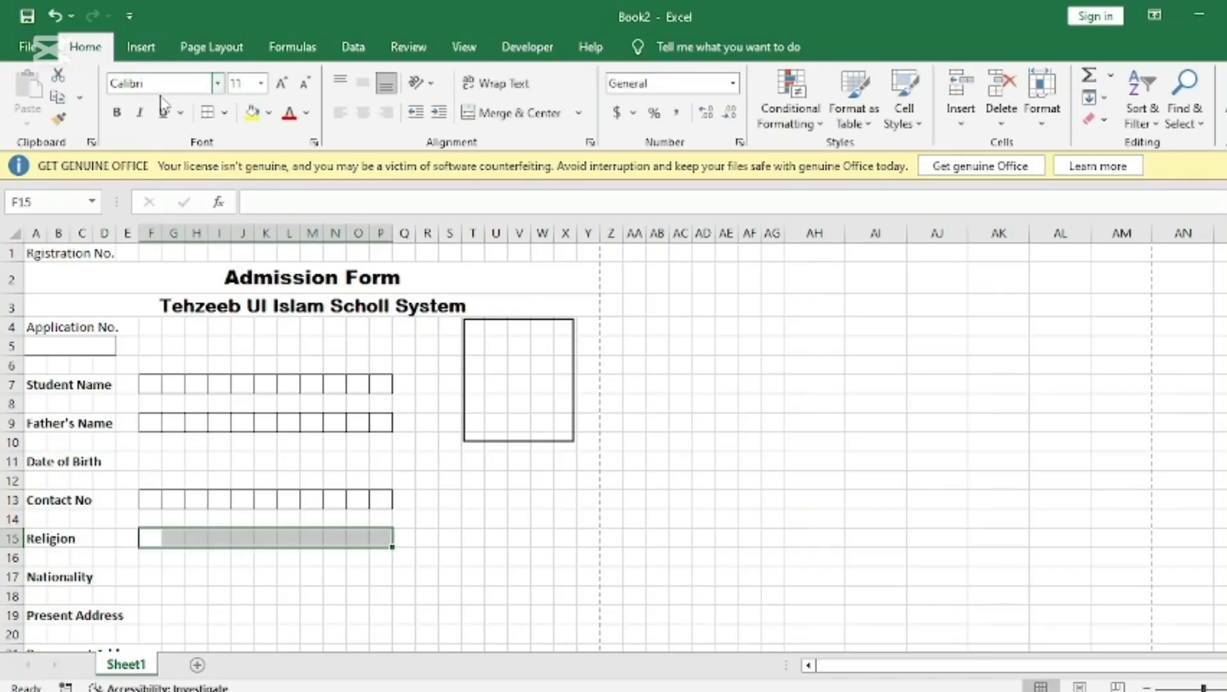
left_click(205, 115)
left_click_drag(147, 574, 385, 580)
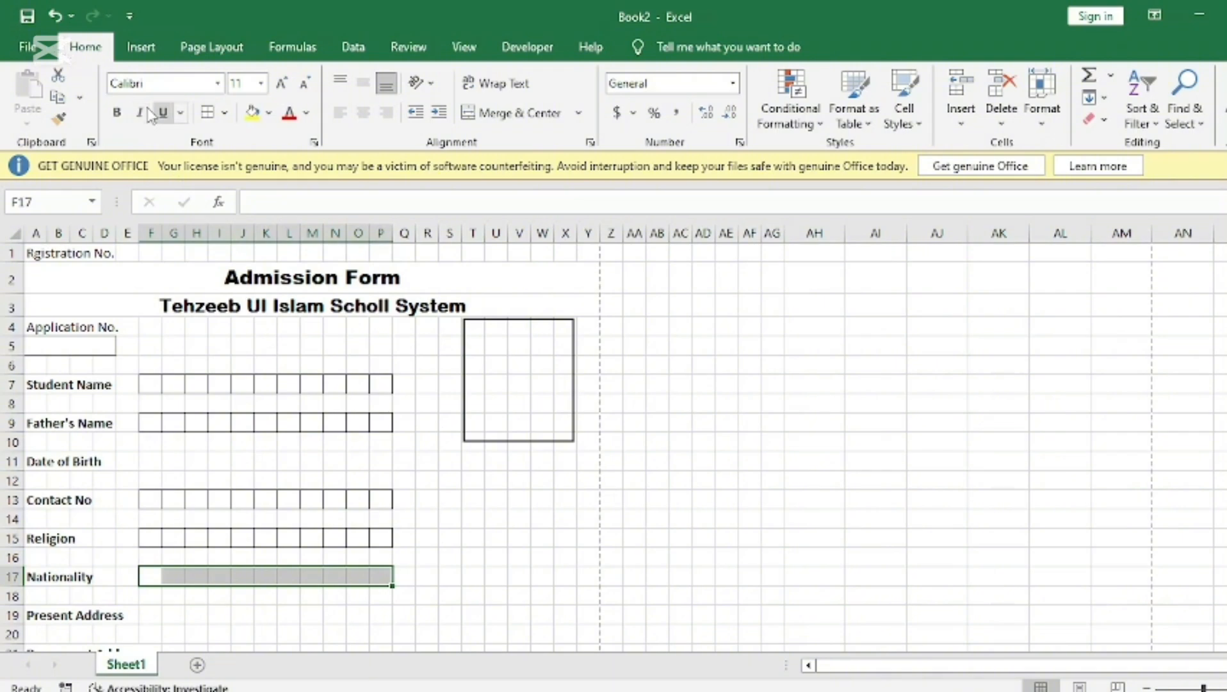
left_click(206, 114)
- Add a bottom border to cells F19:V19 beside "Present Address" as a writing line
scroll(272, 474, "down", 2)
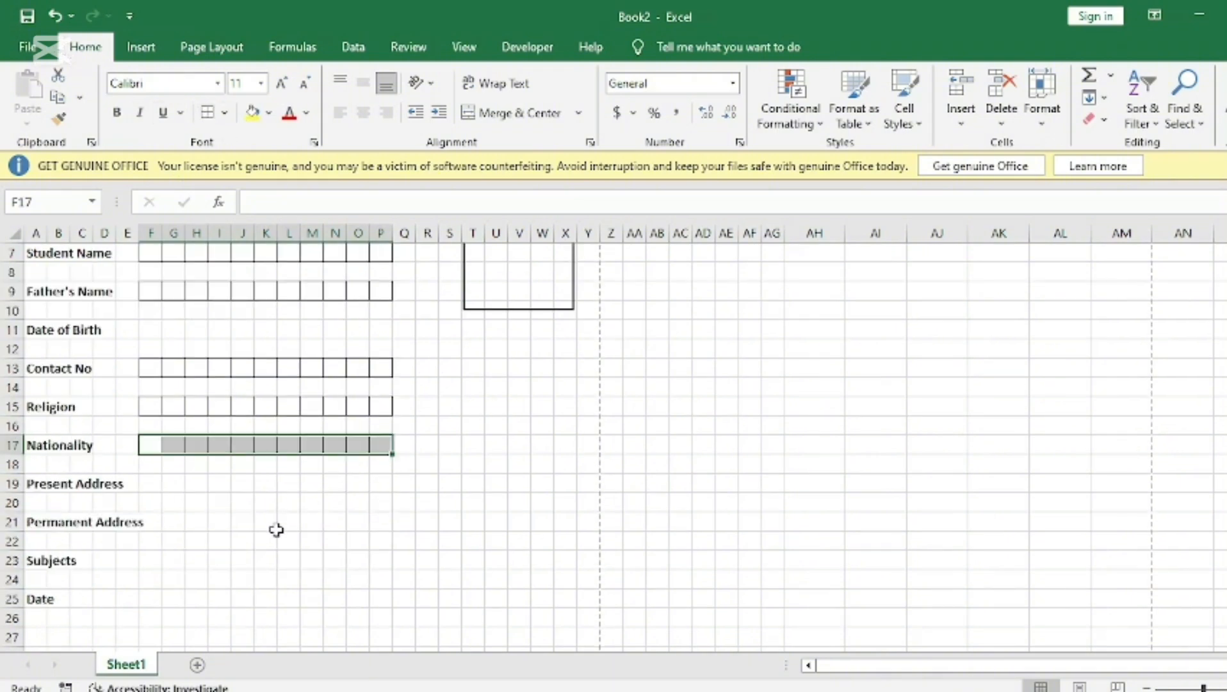
left_click(154, 489)
left_click(285, 505)
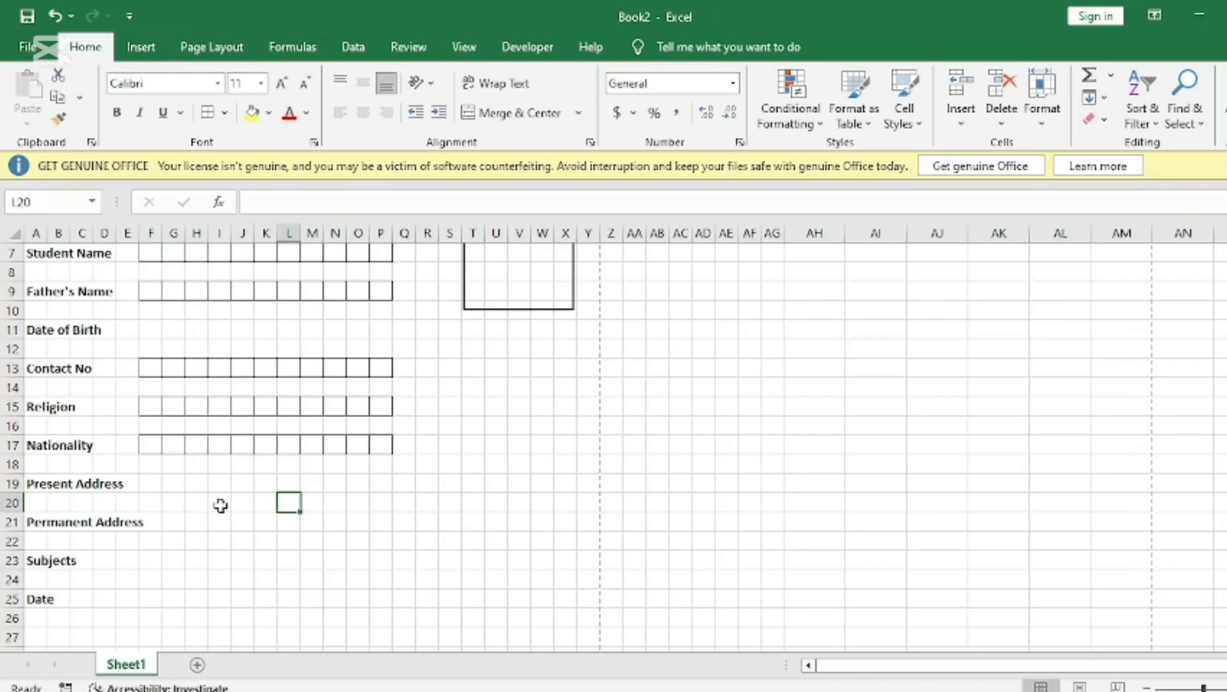
left_click_drag(161, 486, 509, 490)
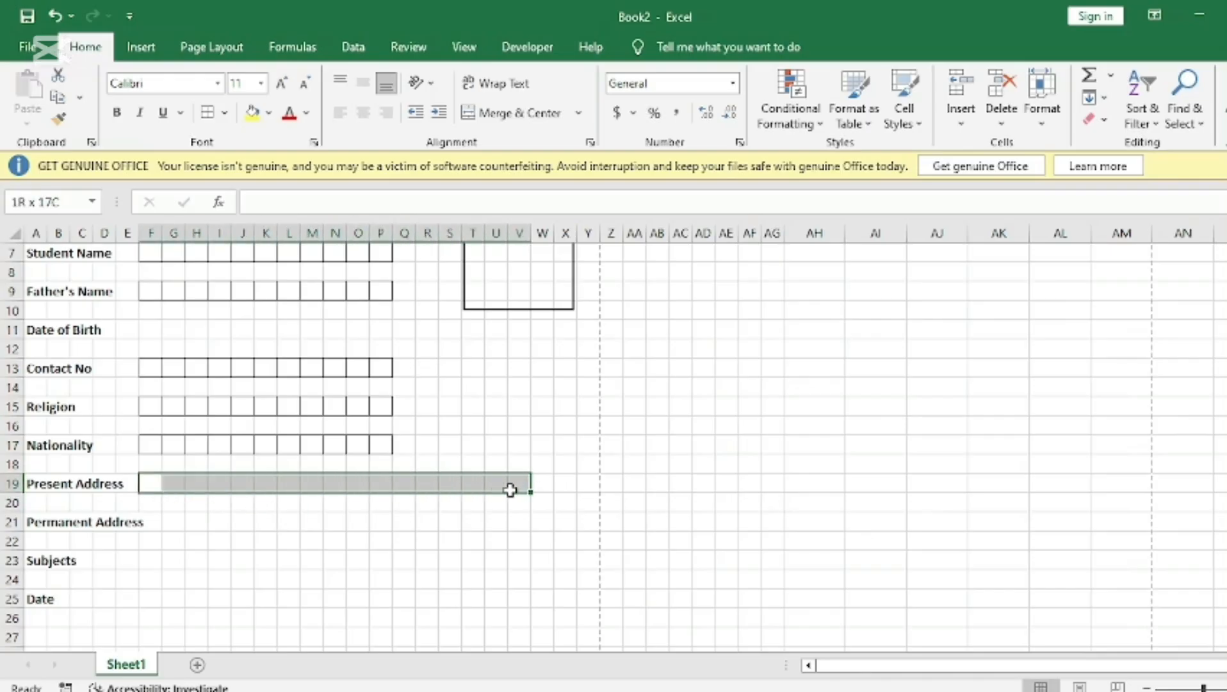
left_click(225, 113)
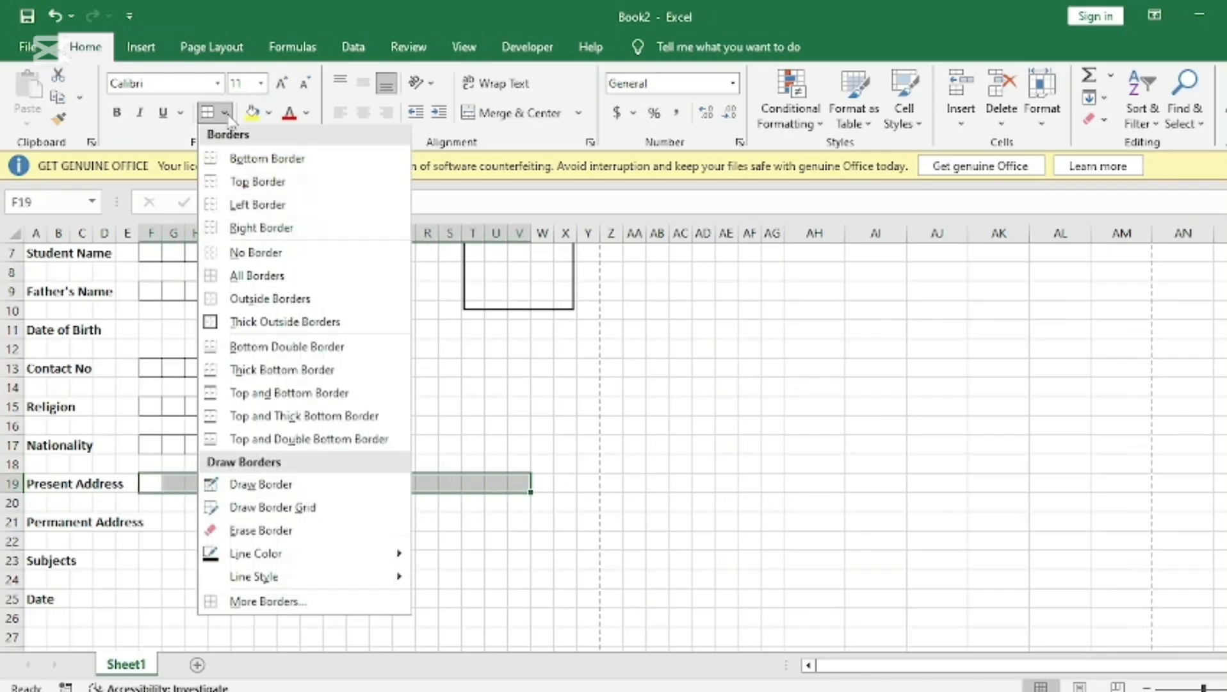
left_click(267, 167)
- Add a bottom border to G21:V21 beside "Permanent Address" and make row 20 above it taller
left_click(266, 524)
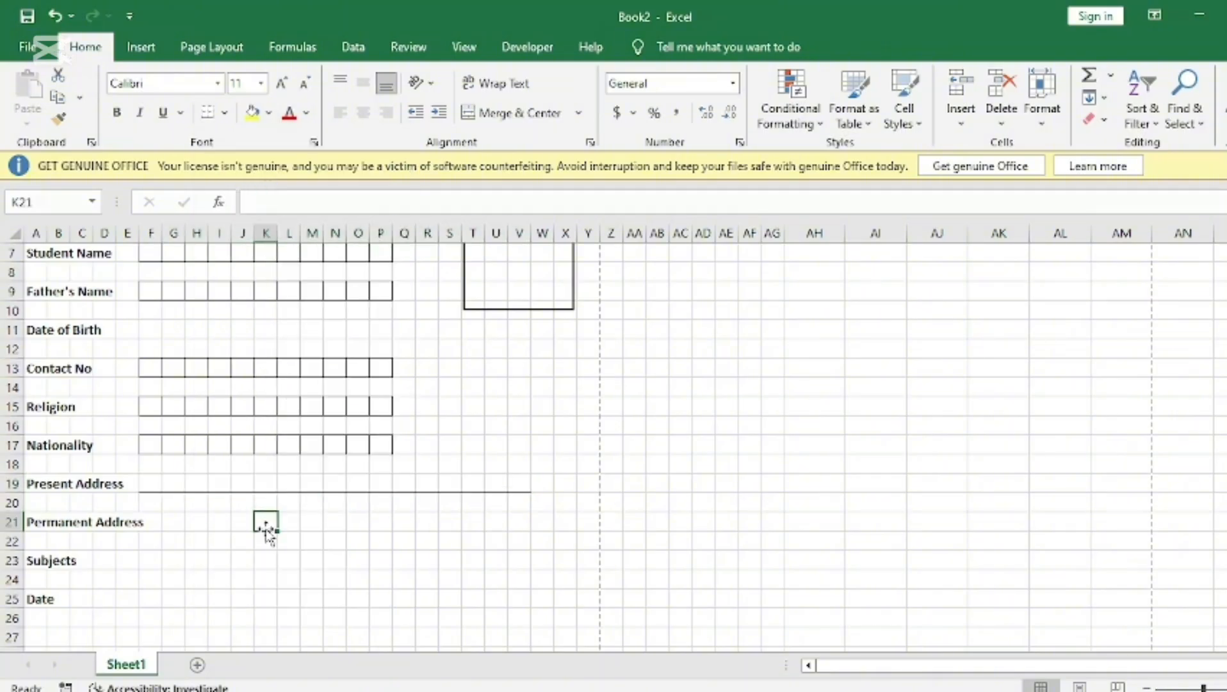
left_click(170, 518)
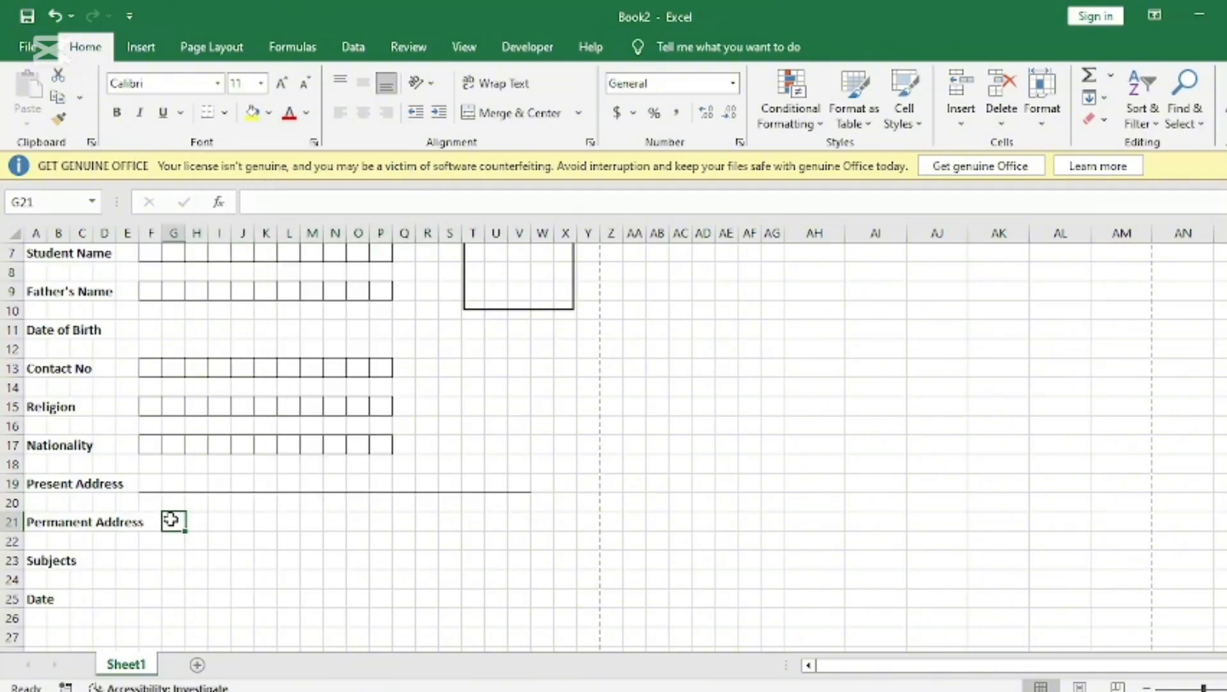
left_click(285, 527)
left_click_drag(180, 522, 521, 521)
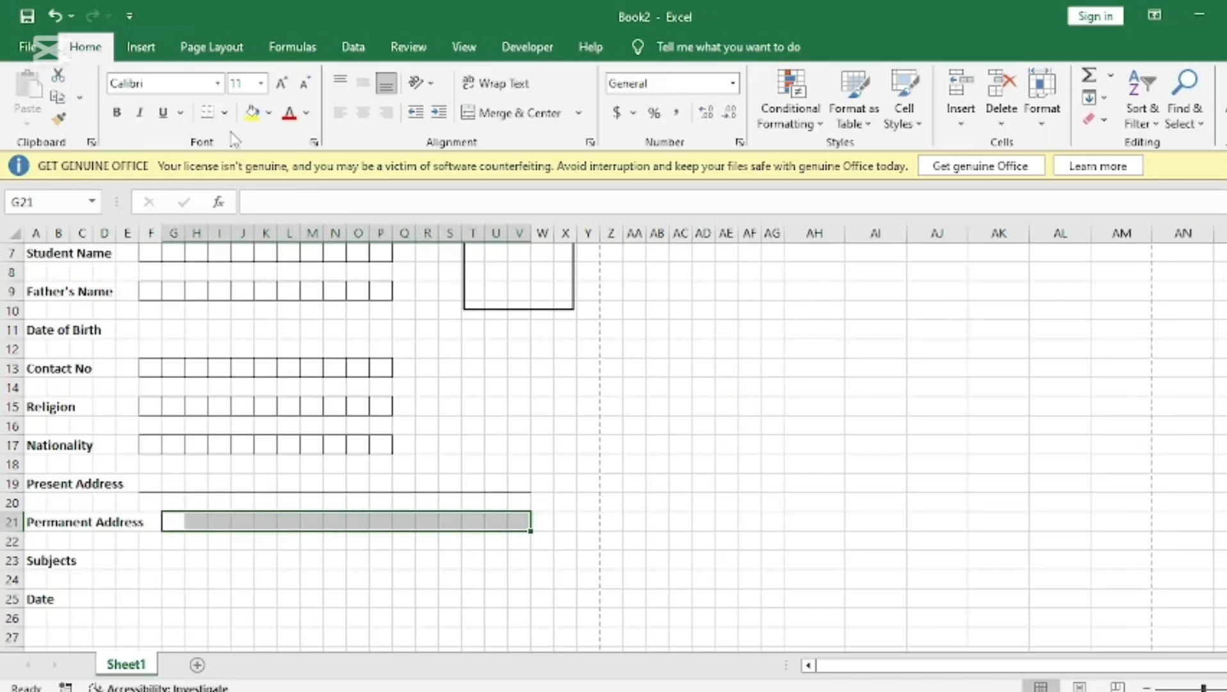
left_click(188, 590)
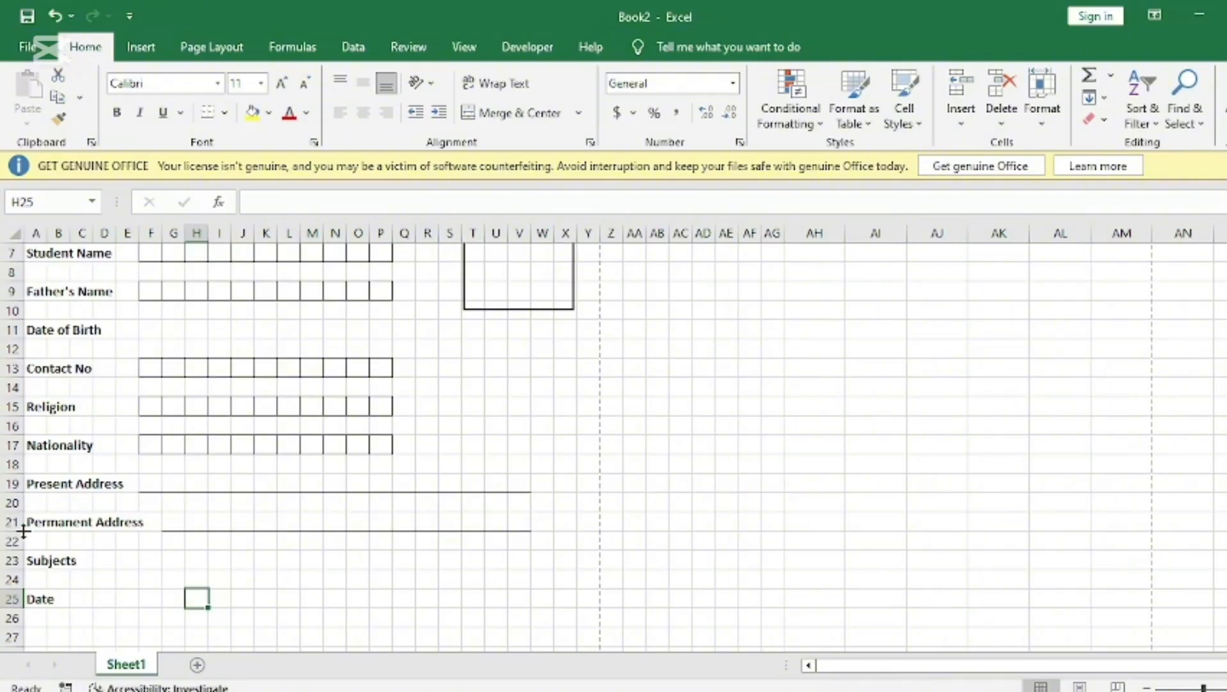
left_click_drag(17, 511, 17, 522)
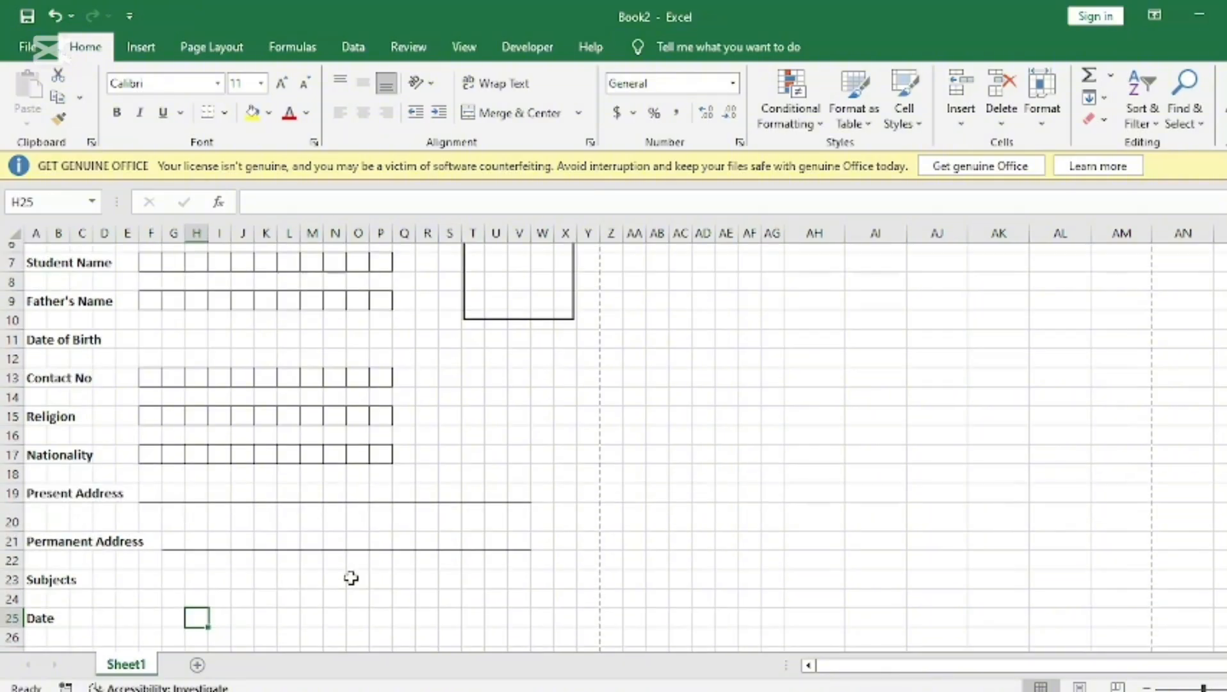
- Add a bottom border to cells F23:V23 beside the "Subjects" label
scroll(351, 577, "down", 3)
scroll(268, 536, "up", 1)
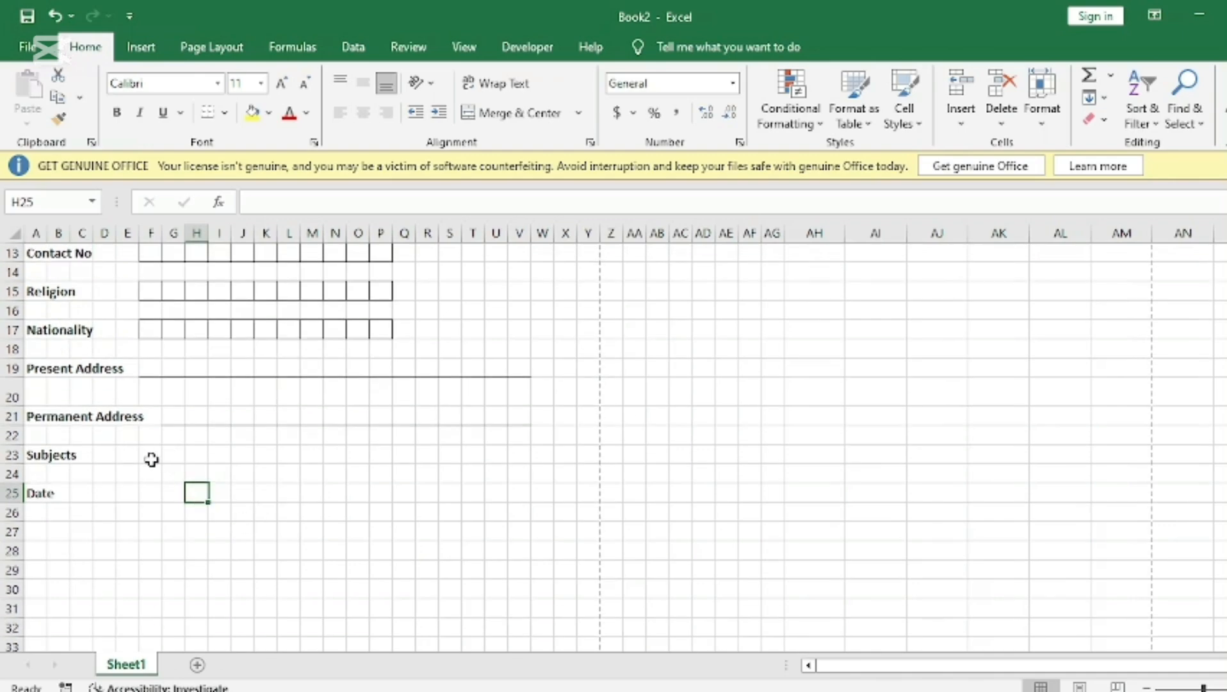
left_click(152, 458)
left_click(204, 493)
left_click_drag(155, 455, 513, 460)
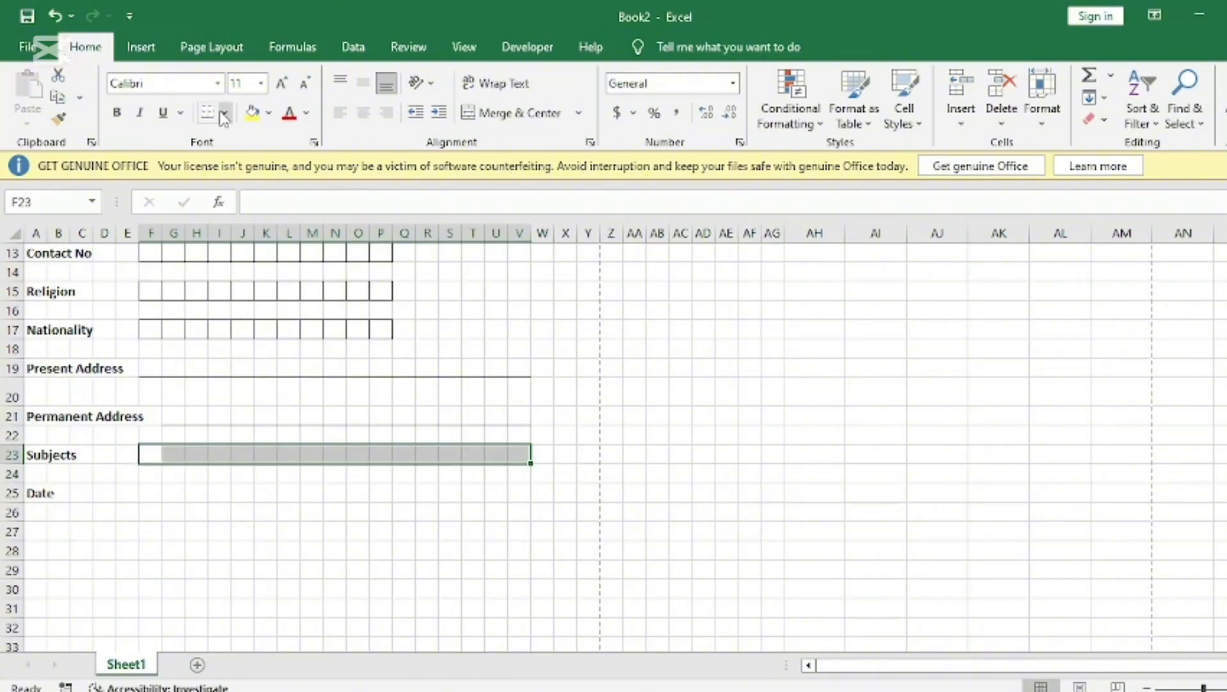
- Apply outside borders to cells D25:K25 beside the "Date" label
left_click(137, 500)
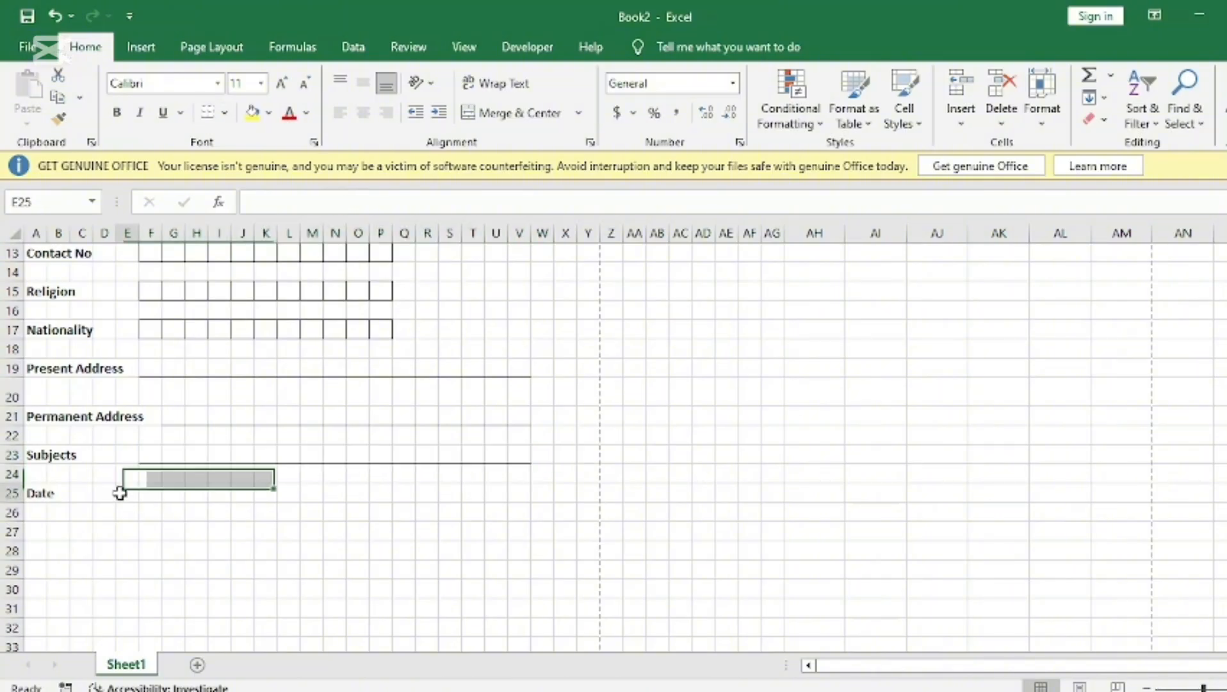
double_click(102, 494)
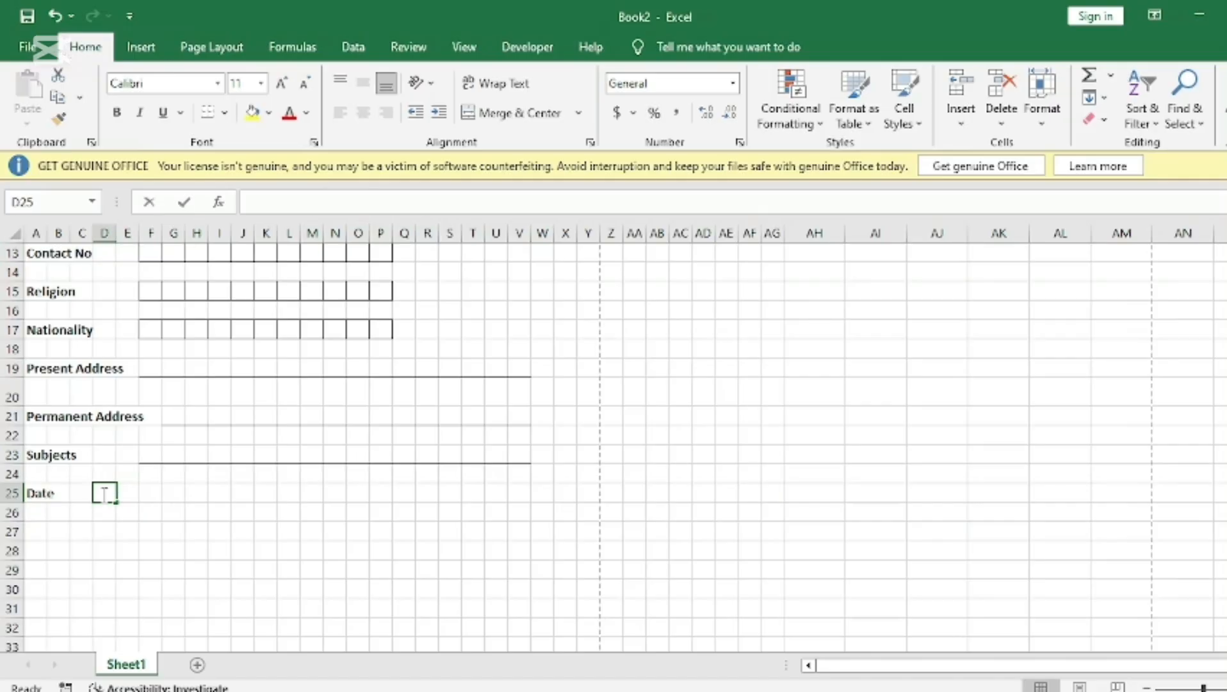
left_click(138, 520)
left_click_drag(101, 498, 268, 497)
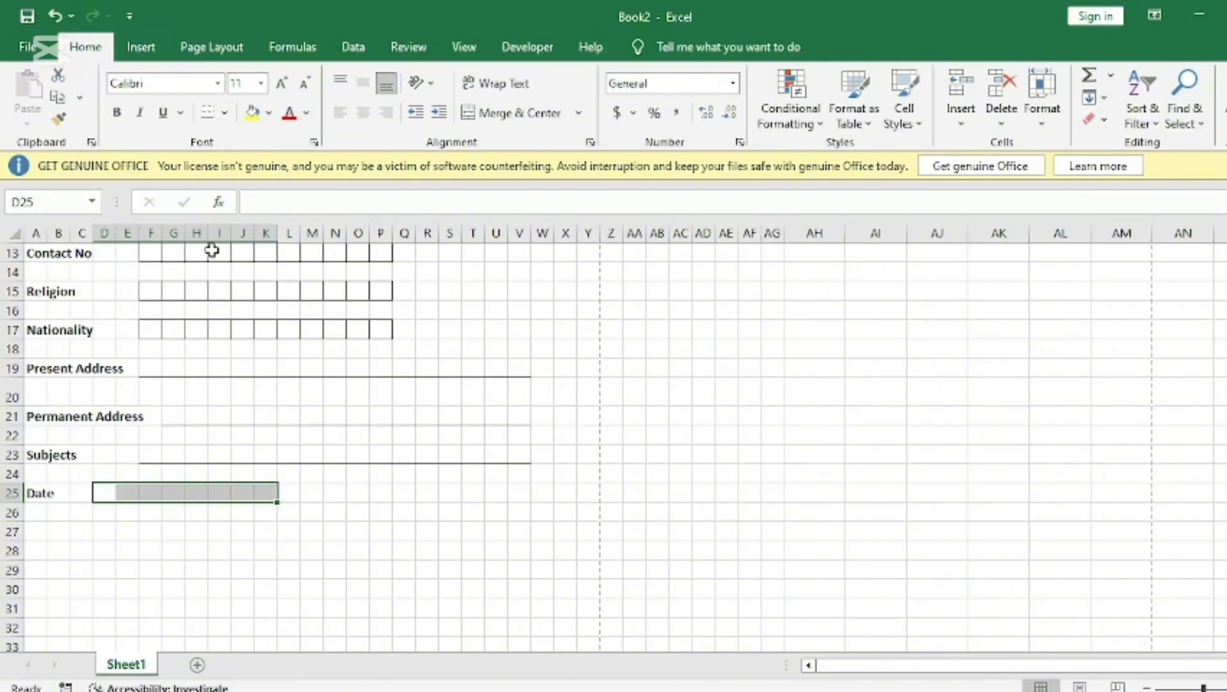
left_click(224, 115)
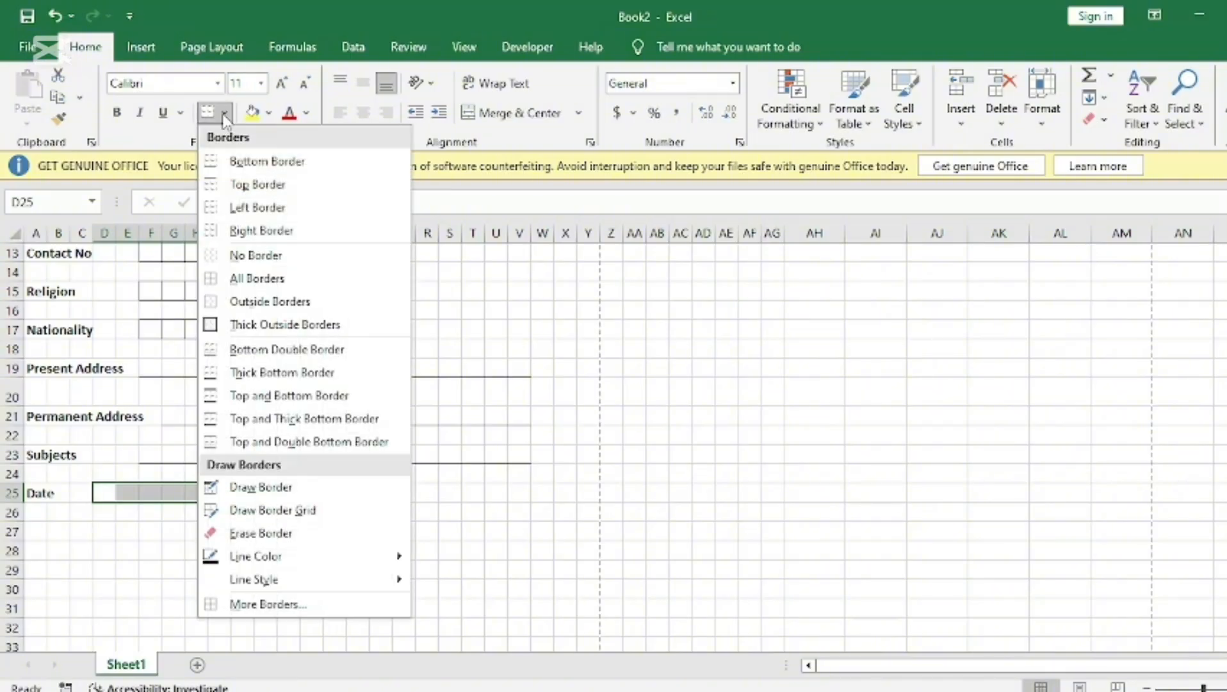
left_click(253, 301)
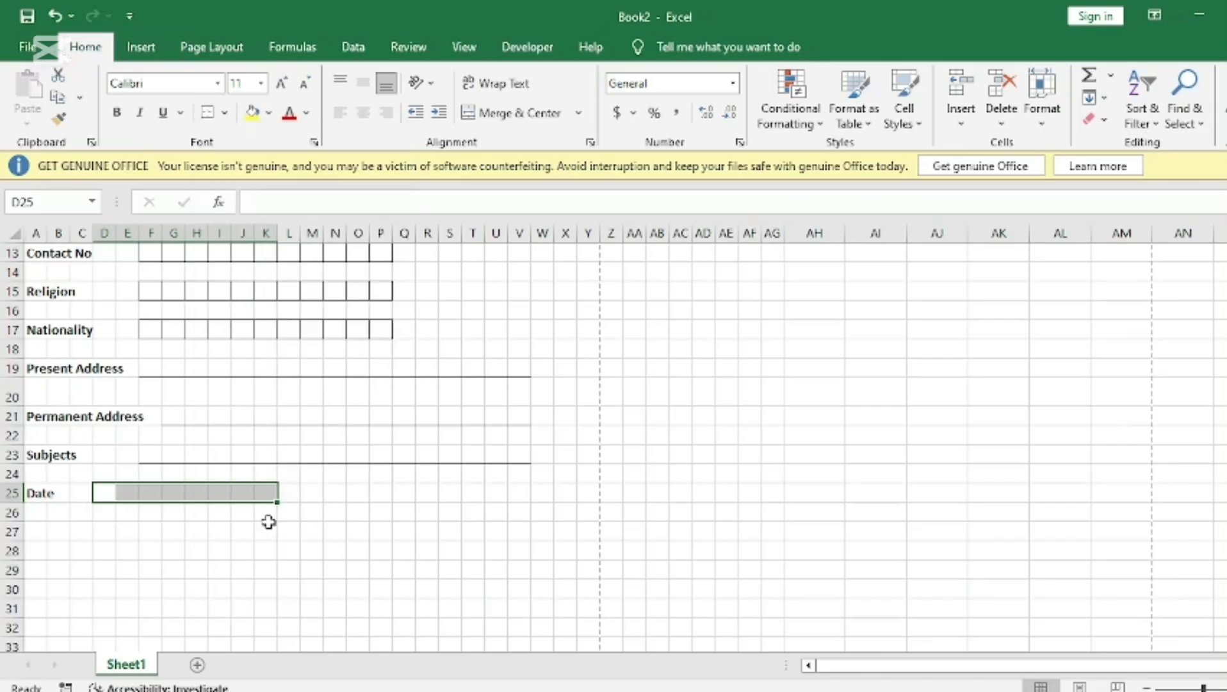
left_click(287, 568)
- Remove all borders from cells D25:K25 beside the "Date" label
left_click(104, 492)
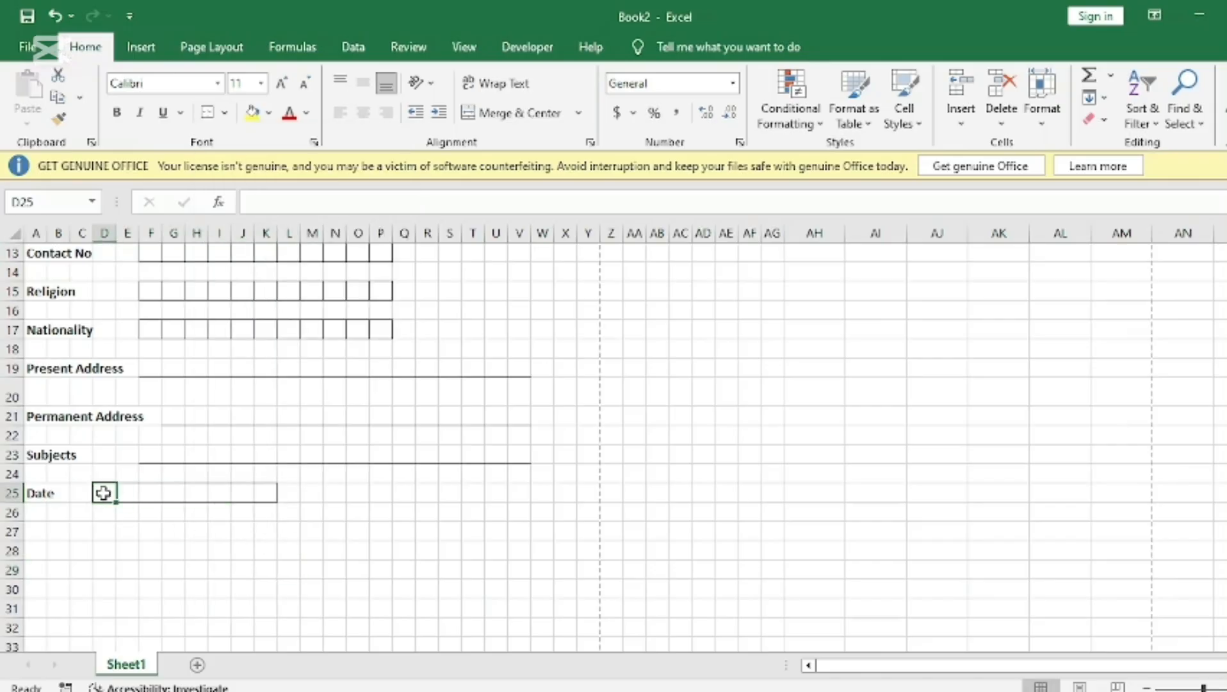
left_click(224, 113)
left_click(150, 468)
left_click(99, 532)
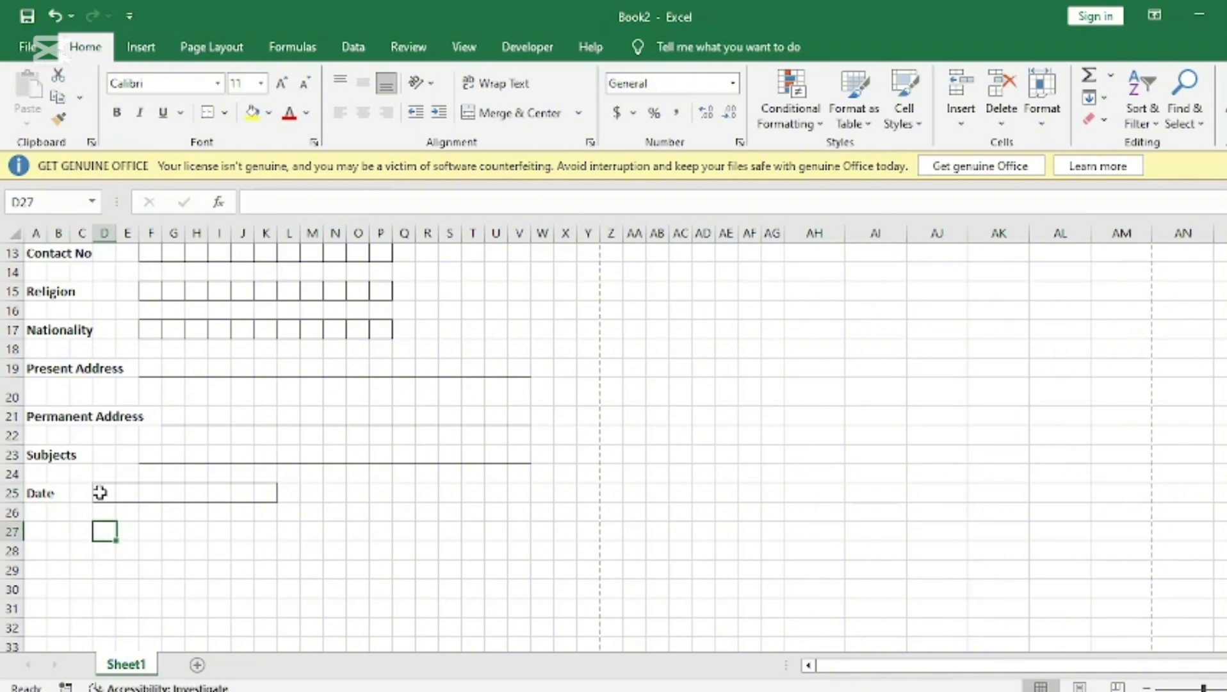
left_click_drag(99, 493, 274, 492)
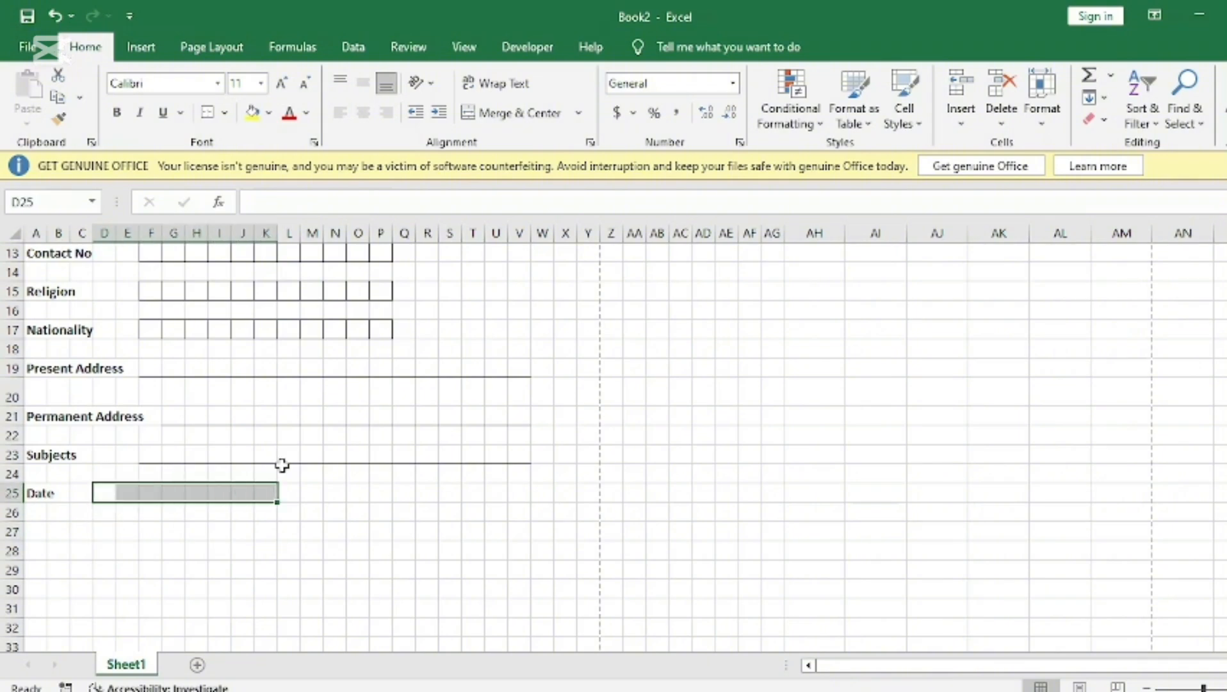
left_click(224, 113)
left_click(242, 258)
left_click(333, 586)
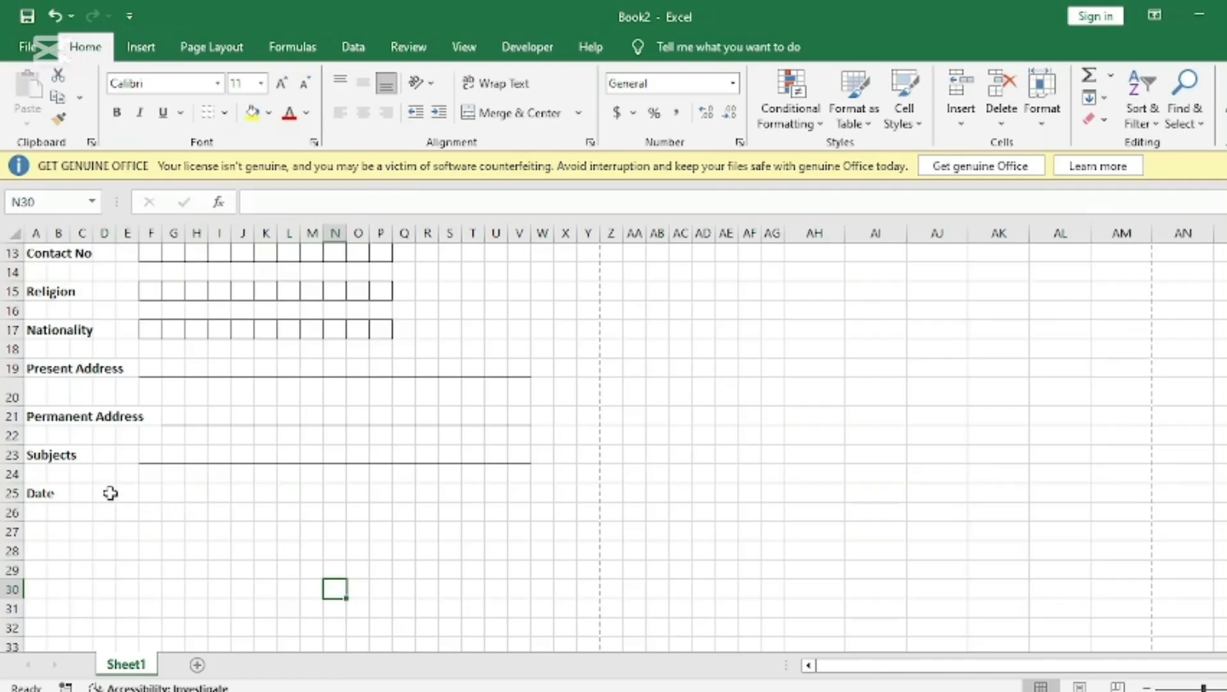
- Apply all borders to cells D25:K25 beside the "Date" label
left_click_drag(103, 493, 274, 488)
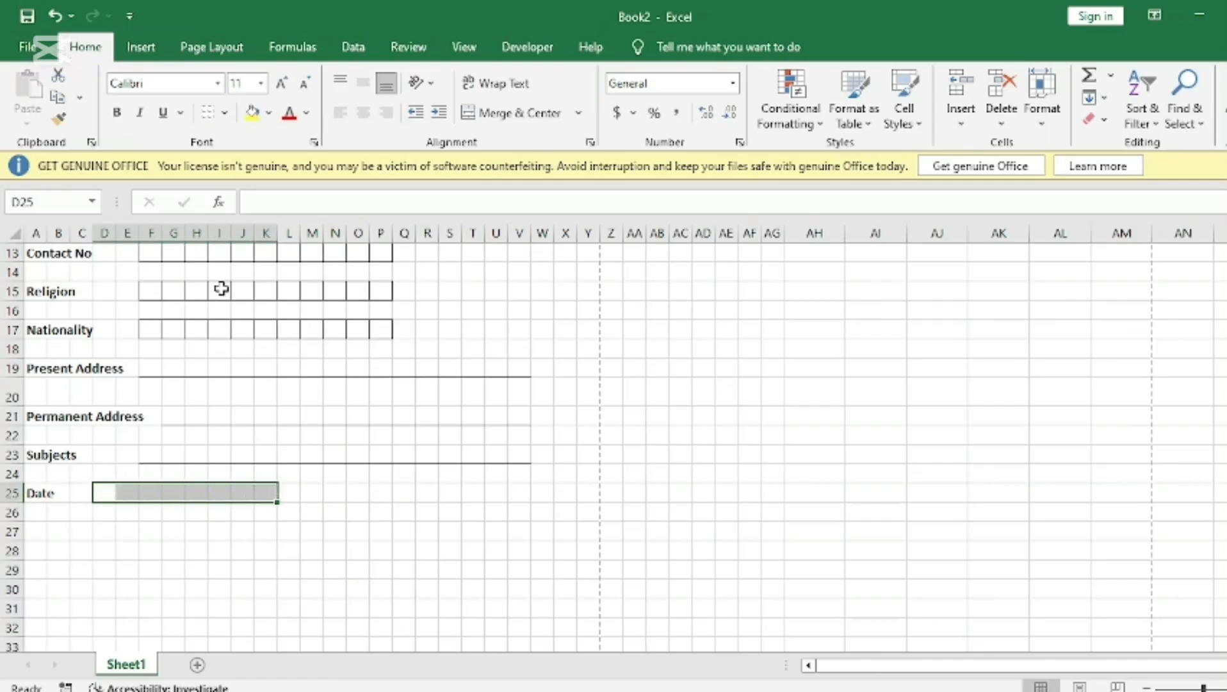
left_click(225, 114)
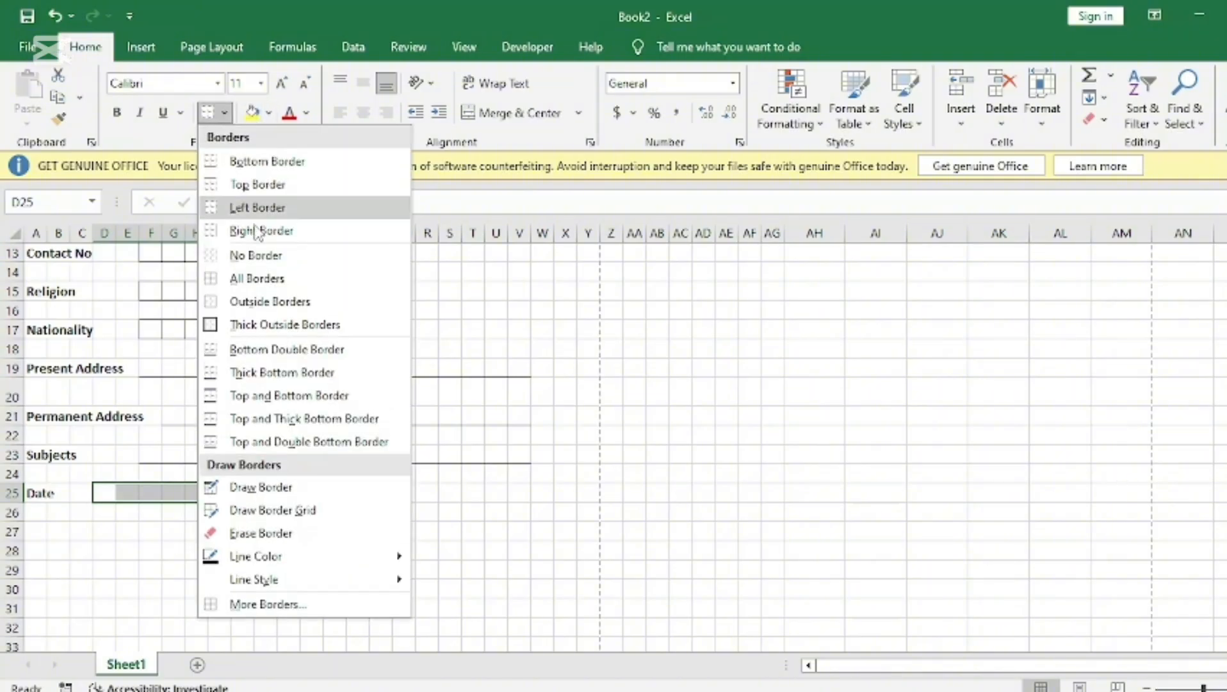
left_click(248, 282)
left_click(314, 531)
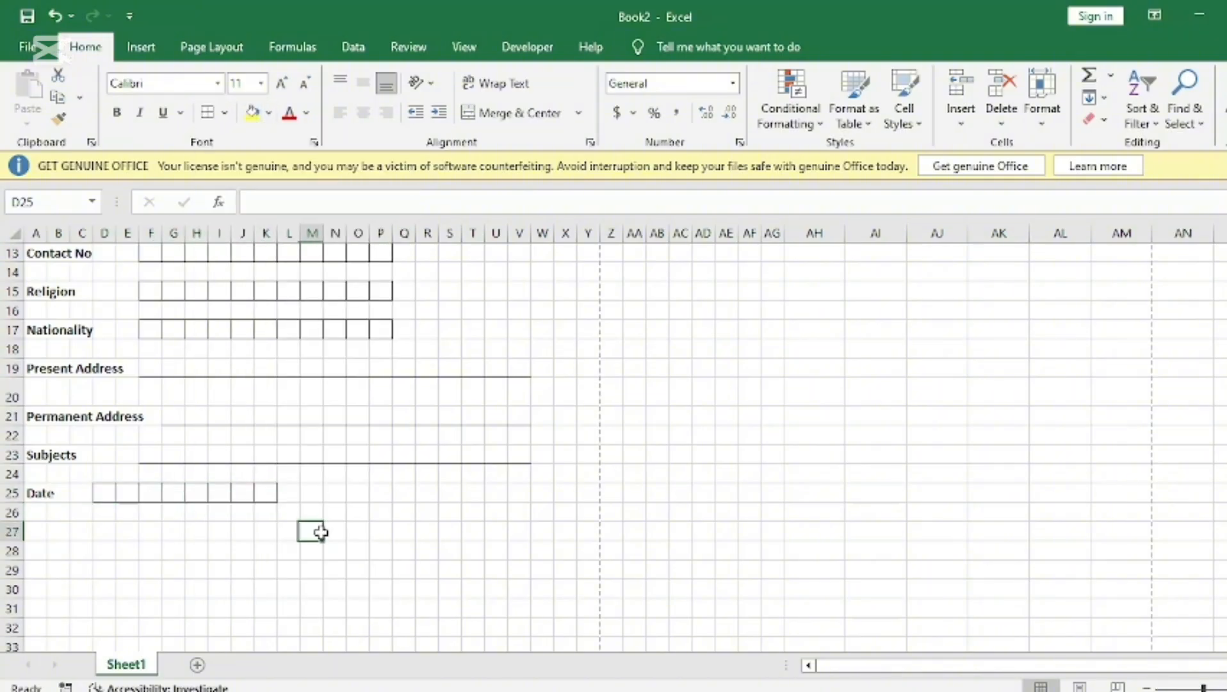
left_click(305, 573)
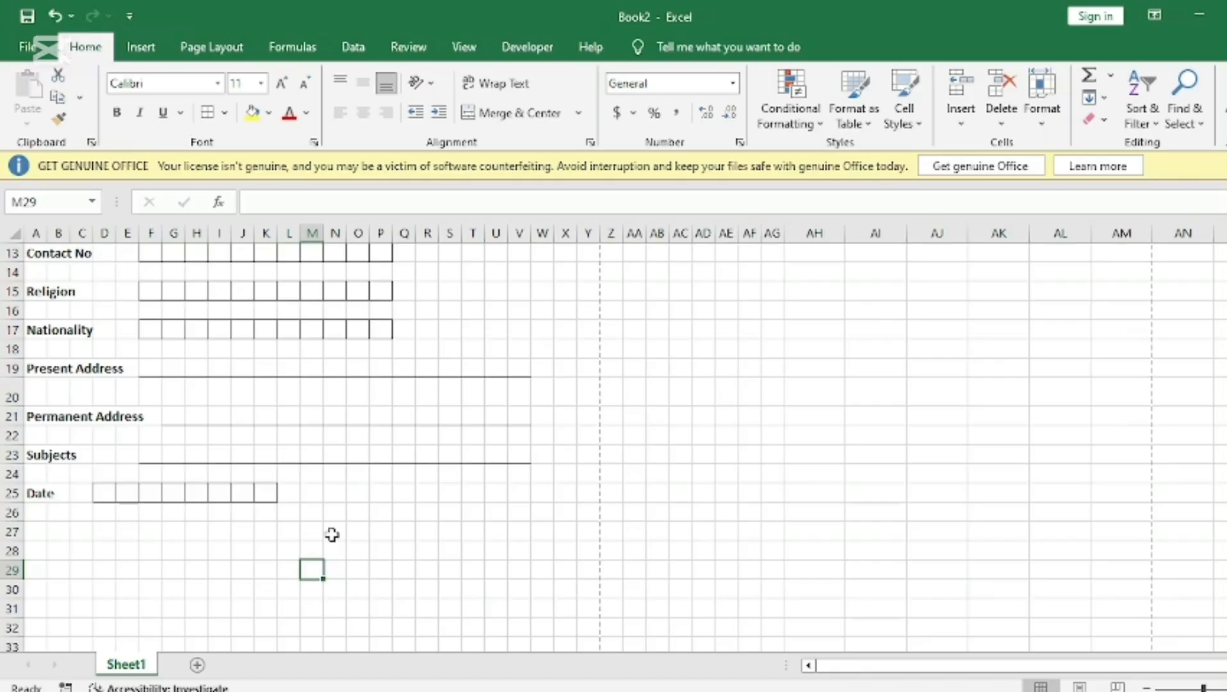
- Enter the label "Signature" in cell O27 and make it bold
left_click(356, 535)
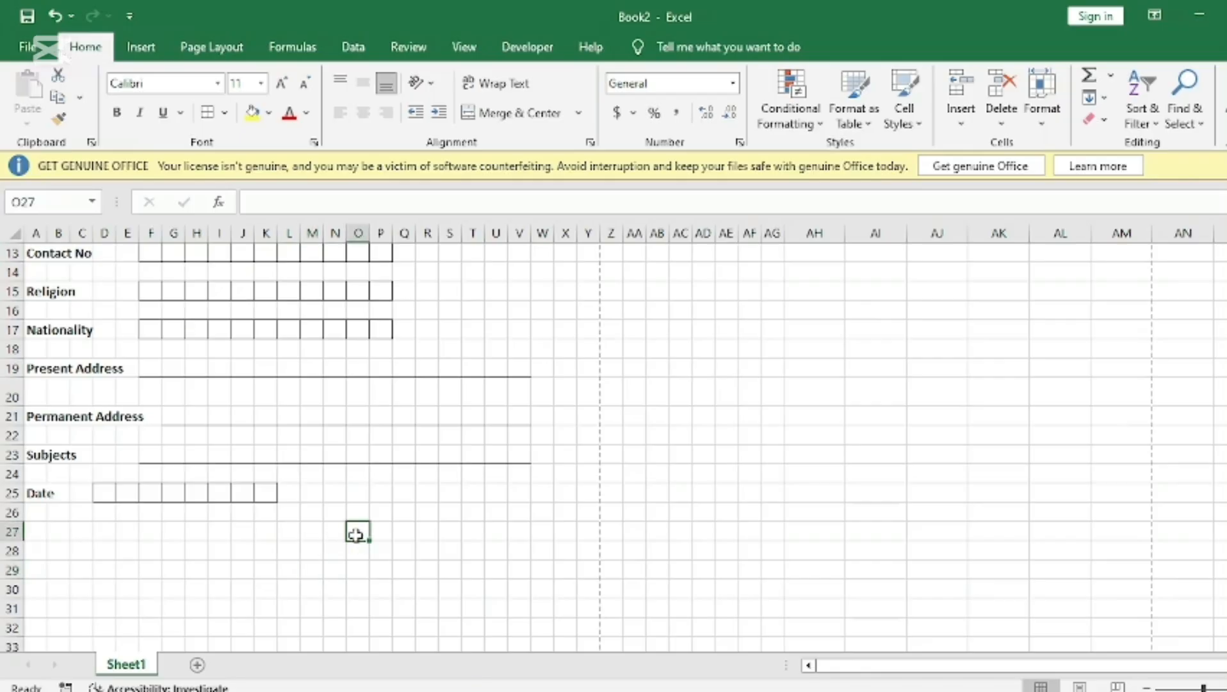
type("Signature")
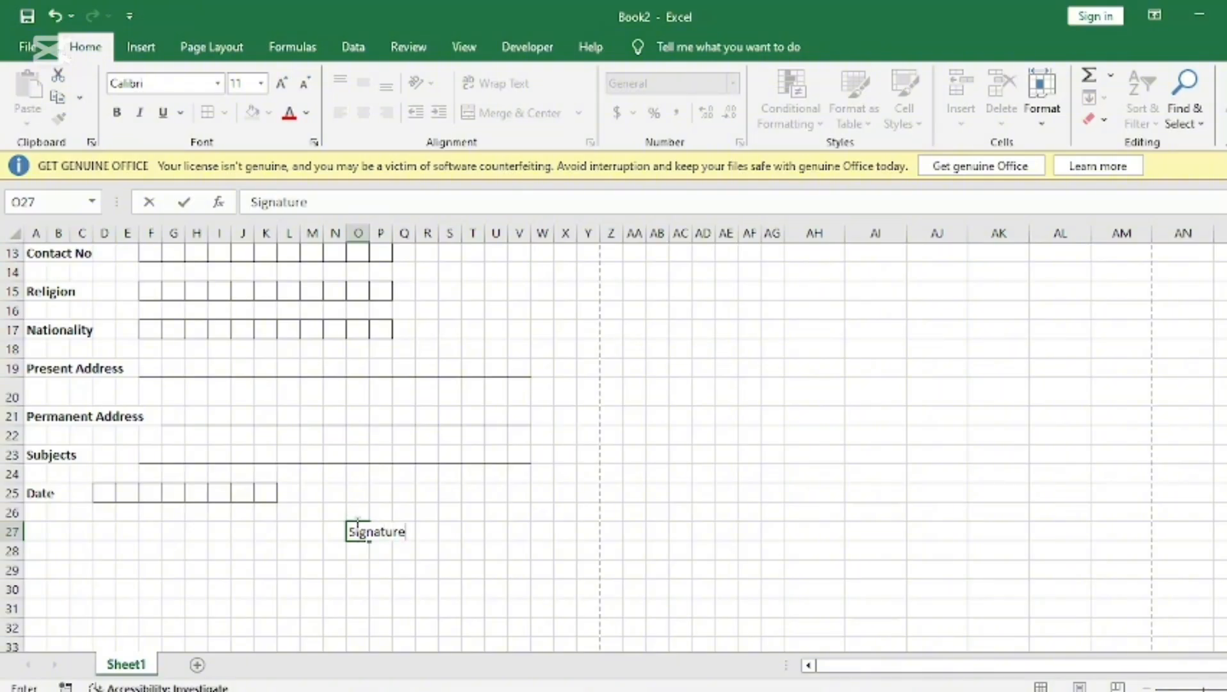
key("ctrl+b")
left_click(352, 581)
left_click(359, 535)
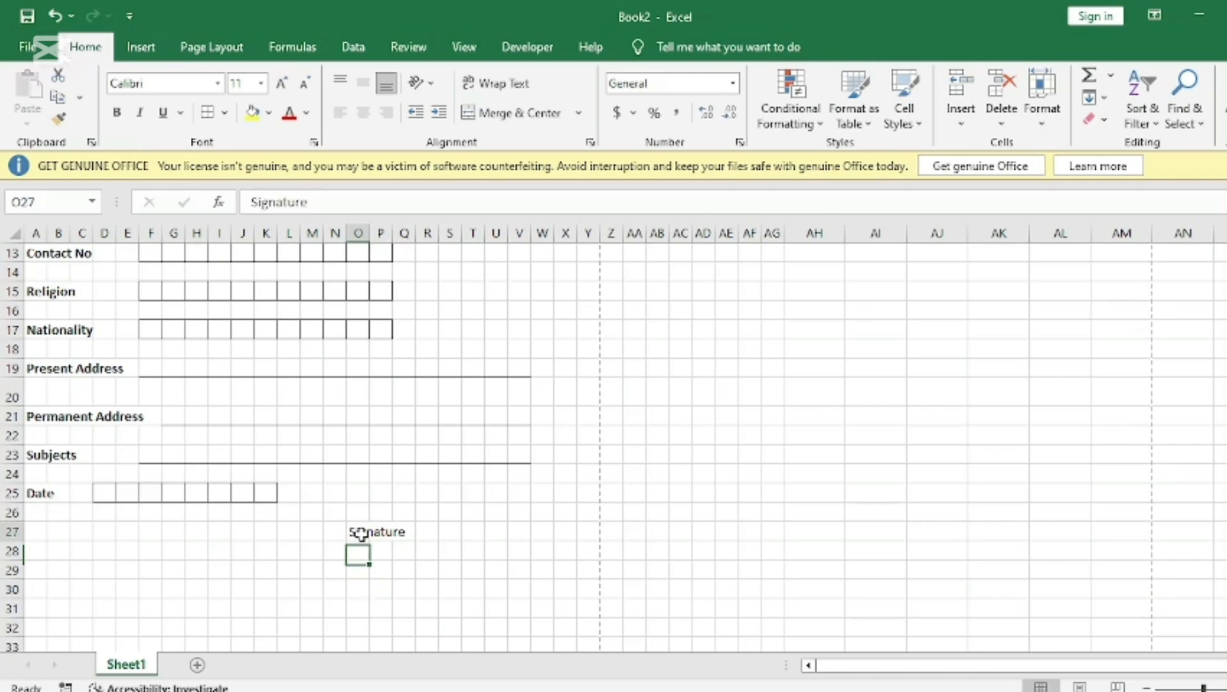
key("ctrl+b")
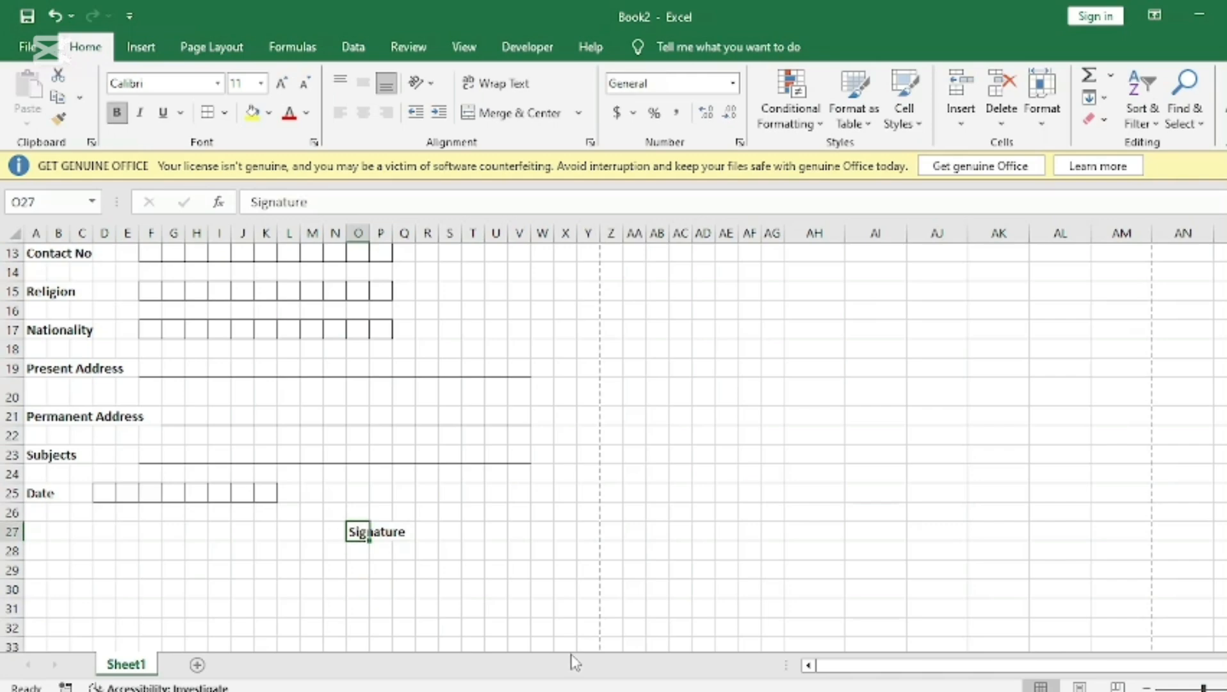
left_click(502, 598)
- Move the "Signature" label from cell O27 to cell R27
left_click(356, 529)
left_click_drag(355, 524, 417, 539)
left_click(389, 566)
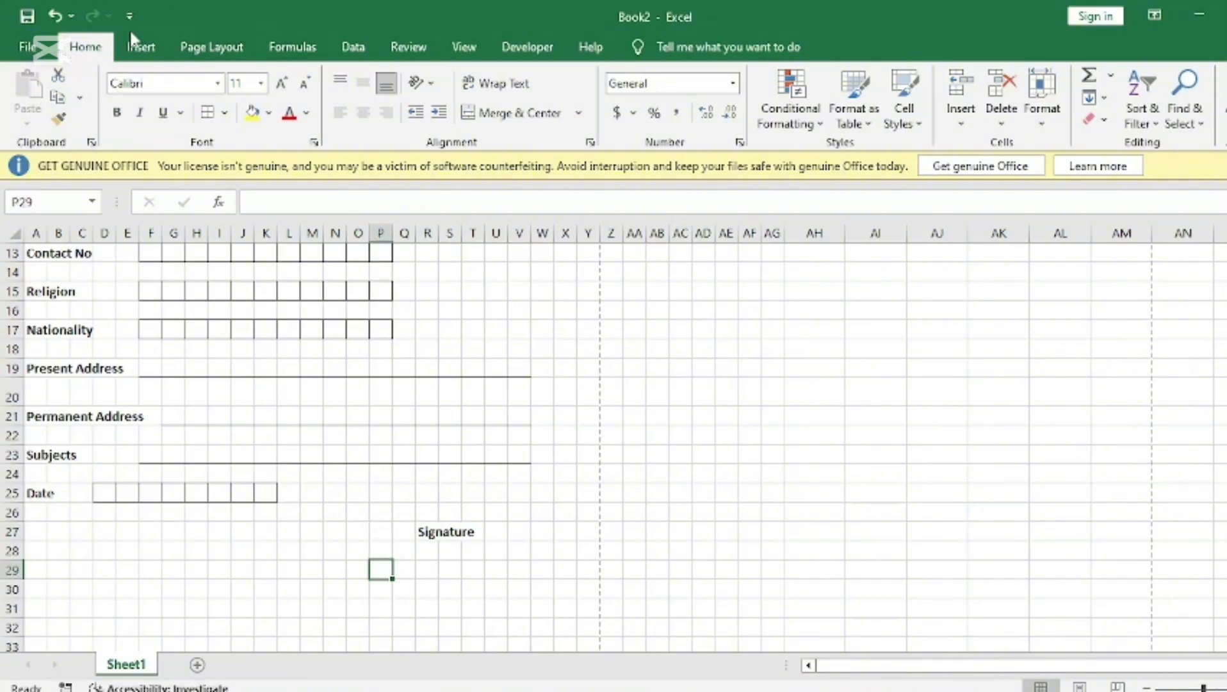
- Draw a straight line about 1.5" wide just above the "Signature" label, spanning columns Q to V
left_click(138, 46)
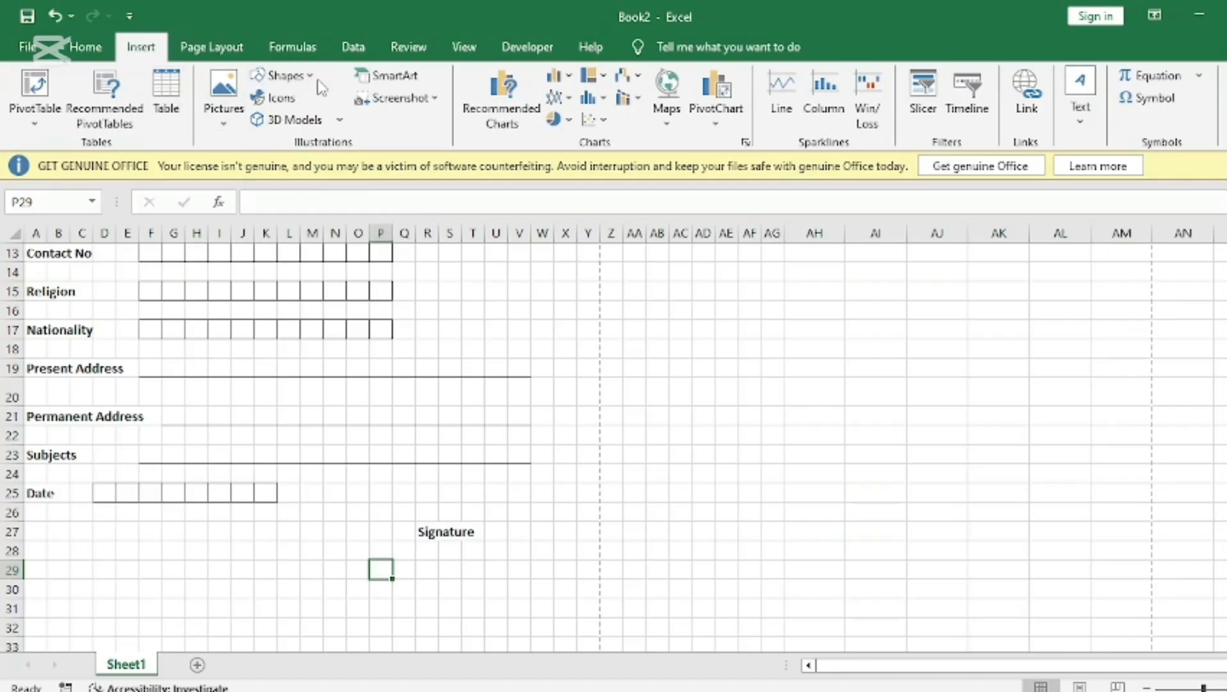
left_click(285, 75)
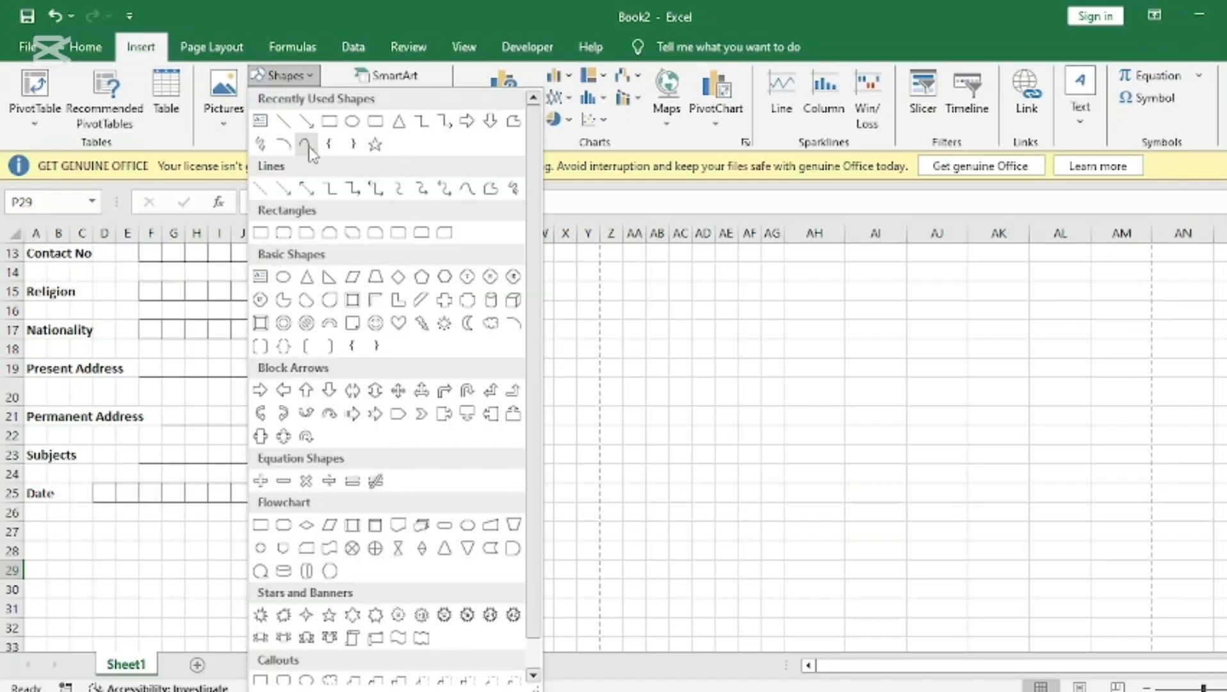
left_click(283, 120)
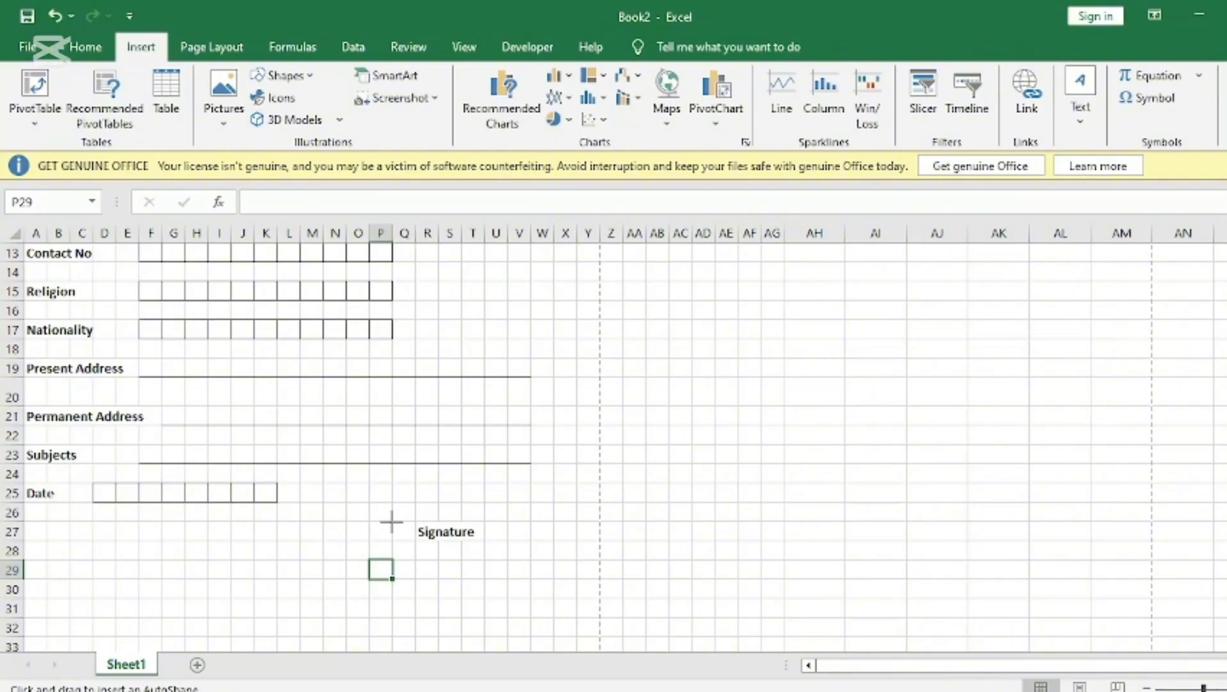
left_click_drag(391, 522, 530, 521)
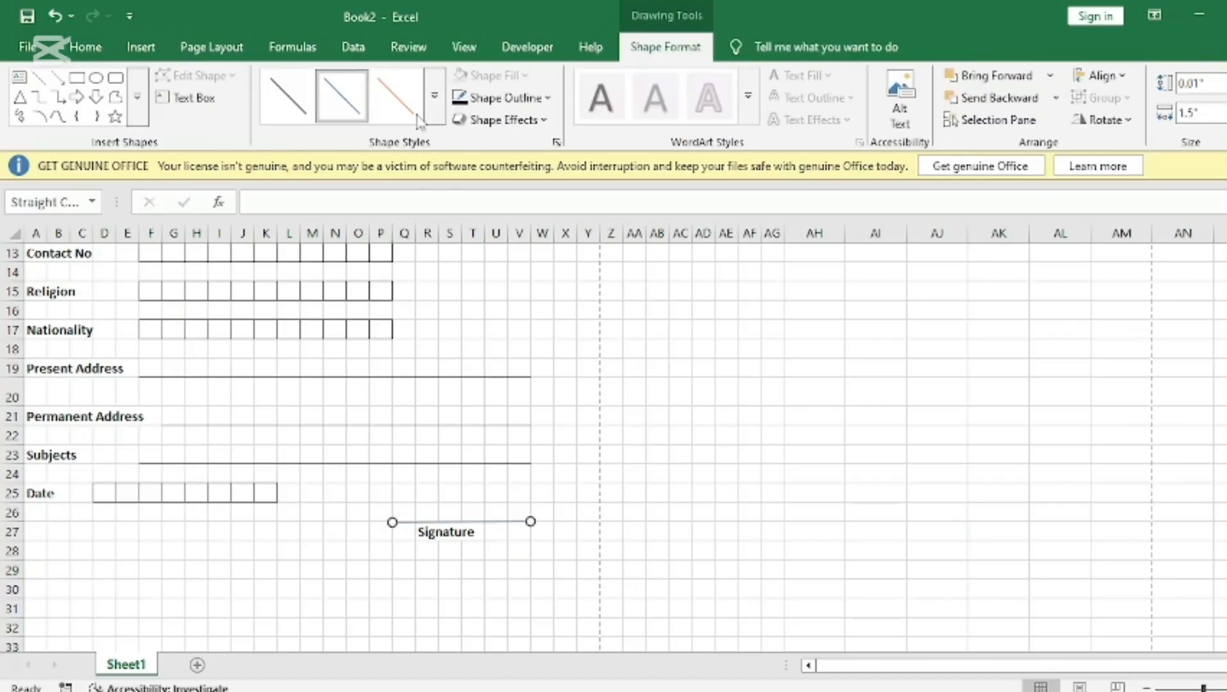
- Set the outline weight of the line above "Signature" to 1 pt
left_click(547, 98)
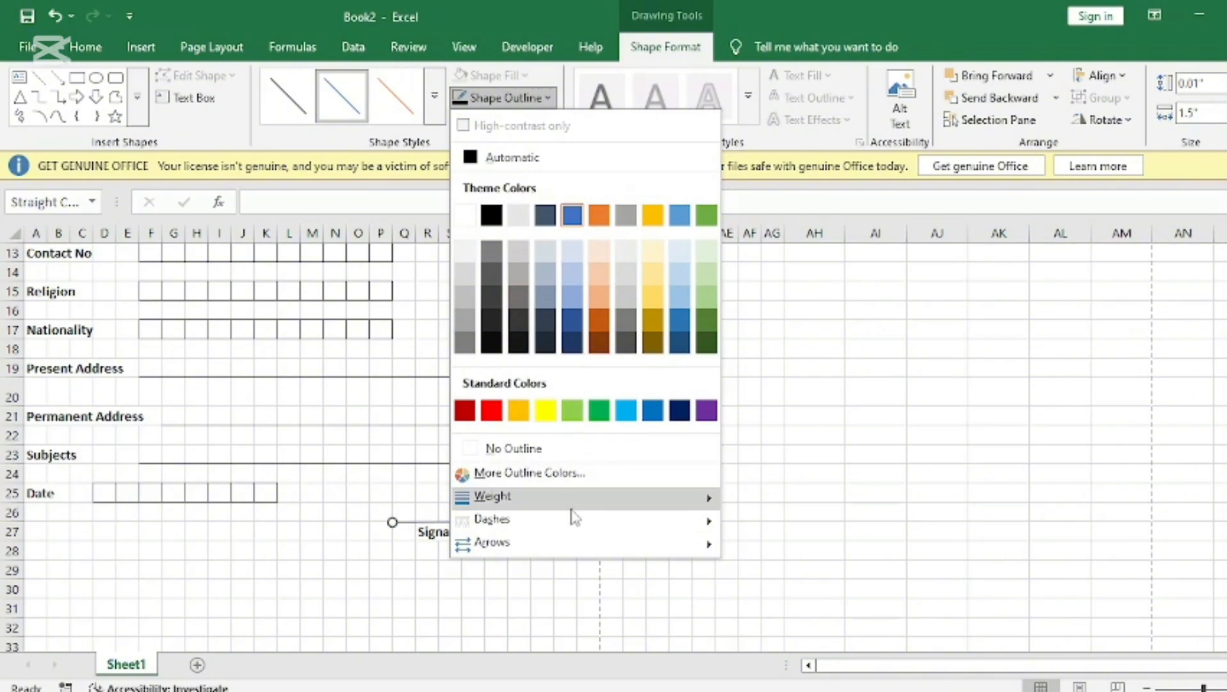
mouse_move(579, 501)
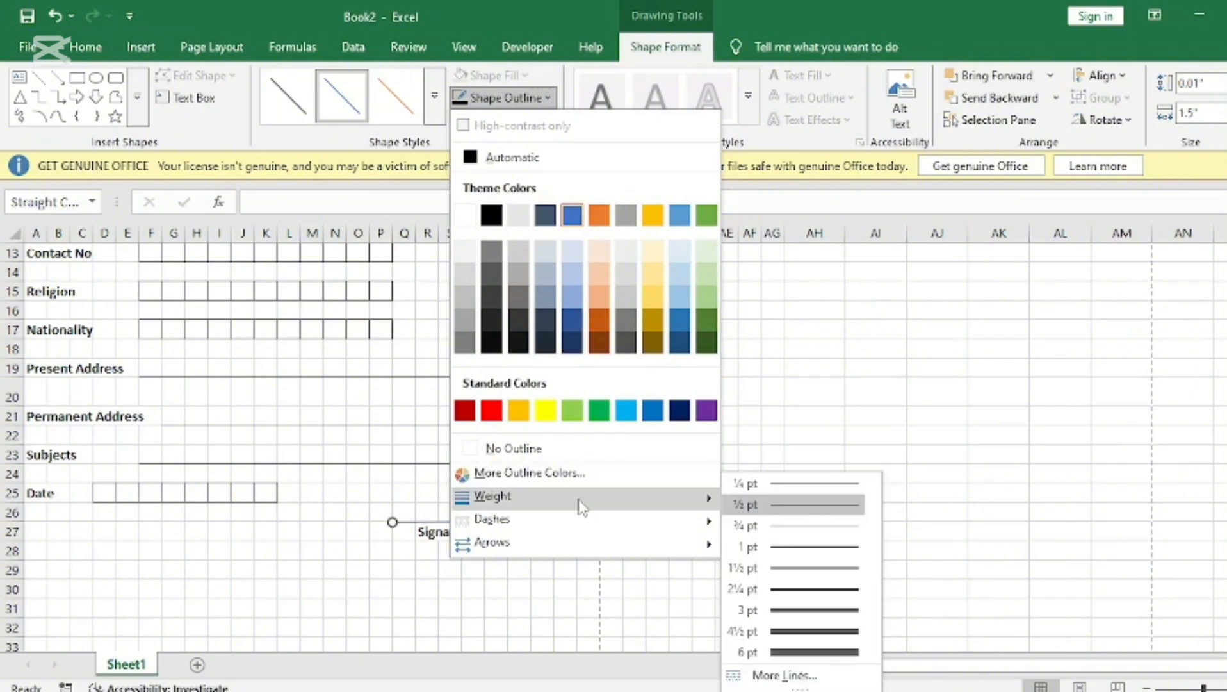
left_click(816, 547)
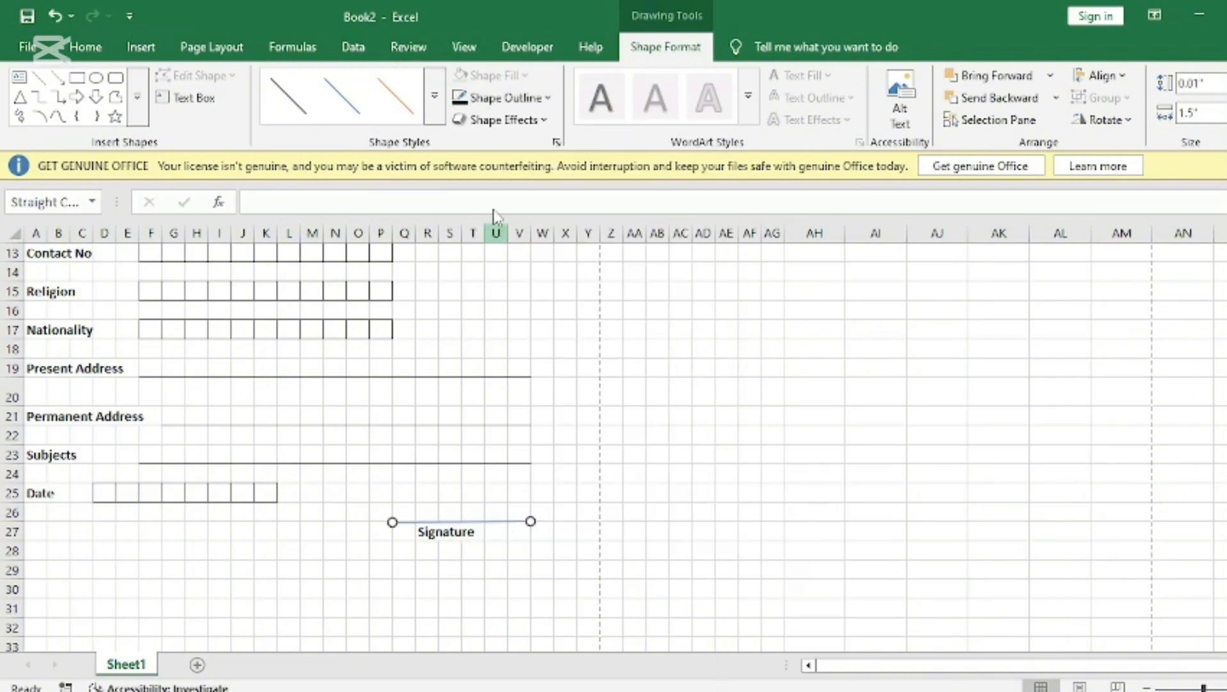
- Set the outline colour of the line above "Signature" to black
left_click(541, 98)
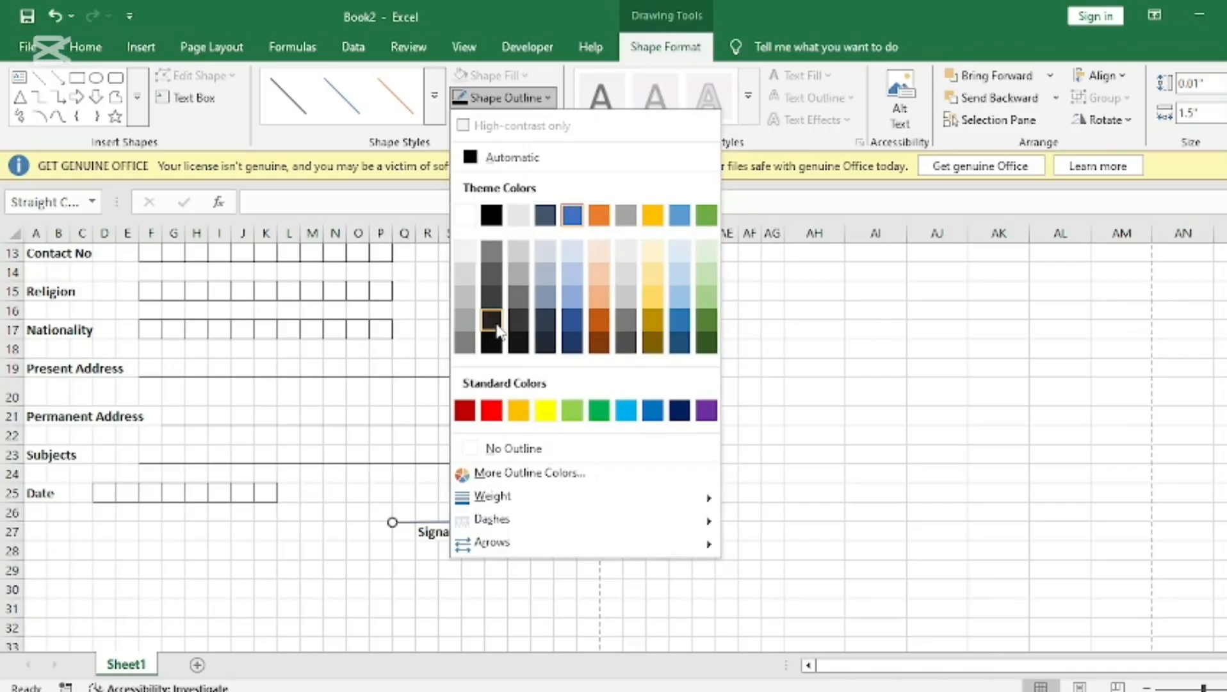
left_click(497, 224)
left_click(496, 493)
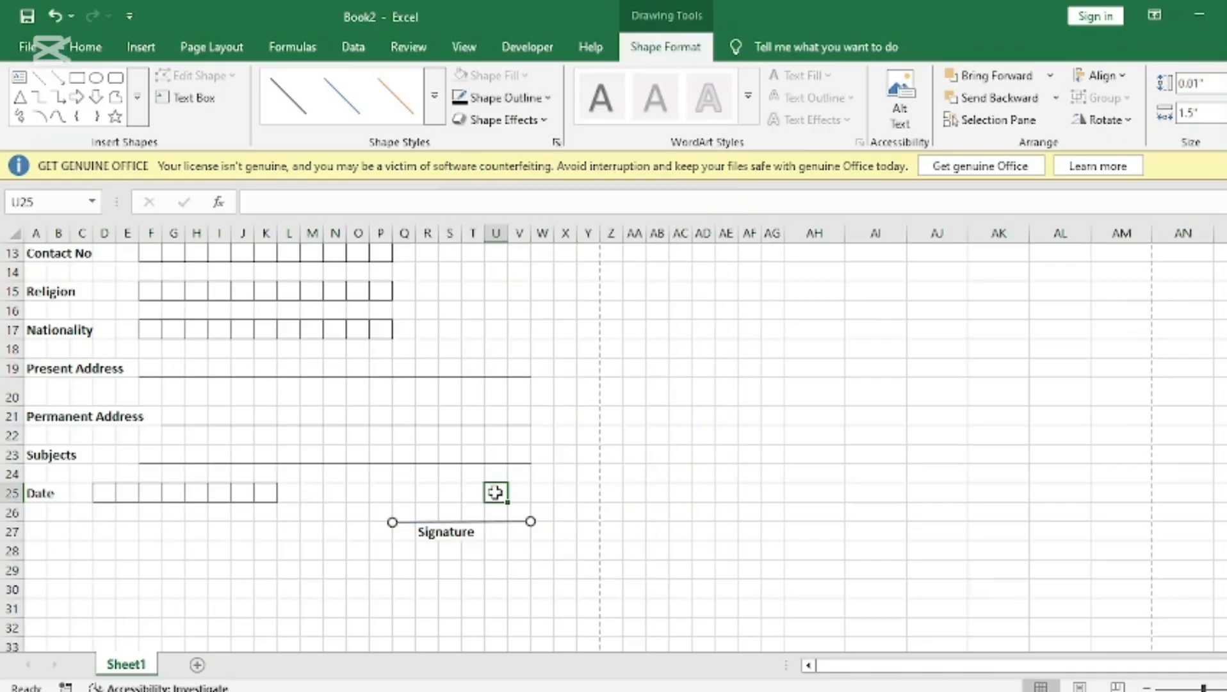
left_click(425, 568)
left_click(424, 531)
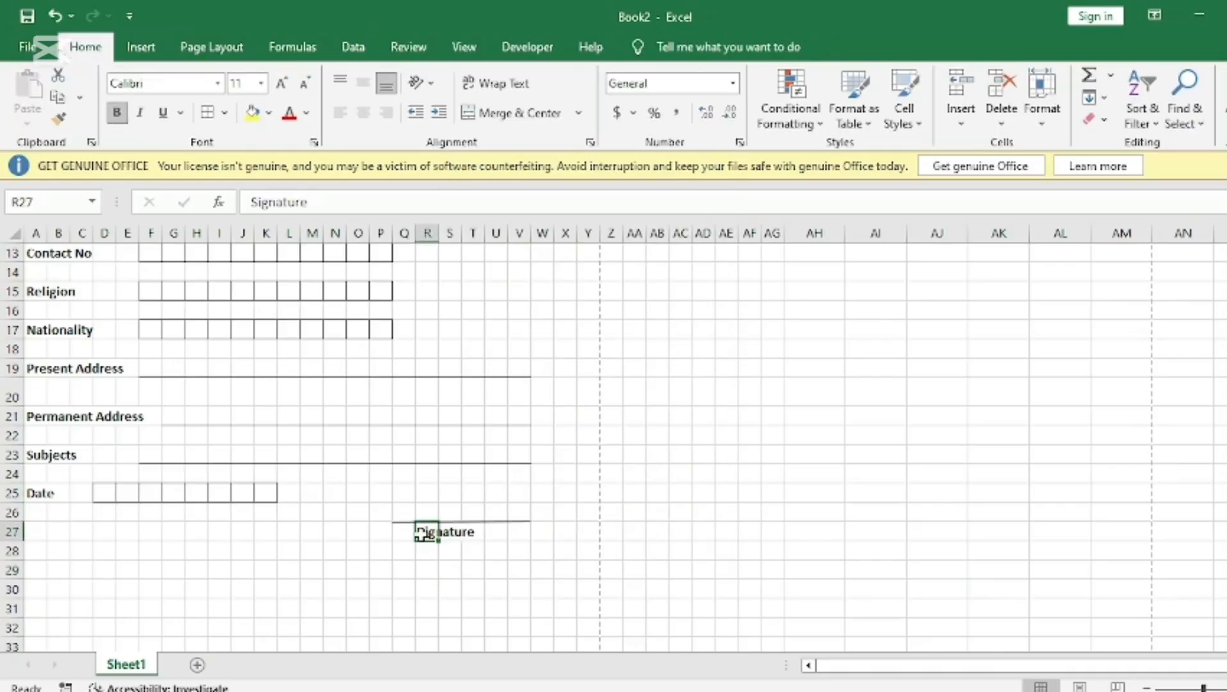
- Set the outline weight of the line above "Signature" to 2¼ pt
left_click(481, 521)
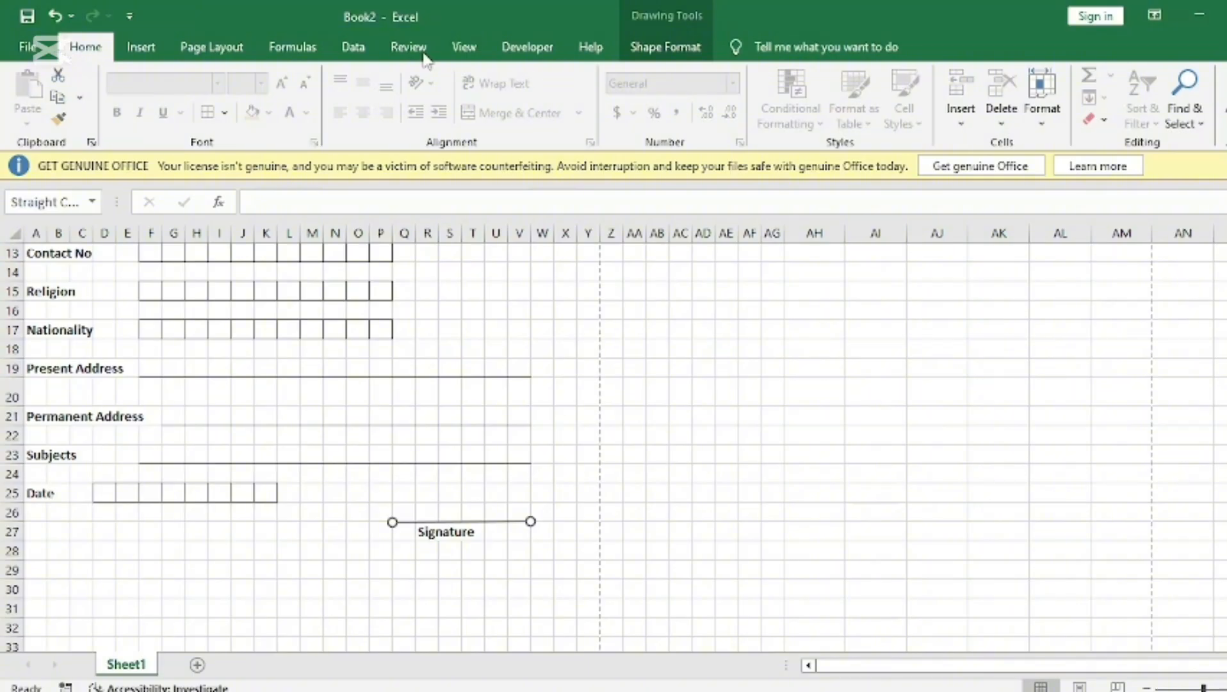
left_click(662, 51)
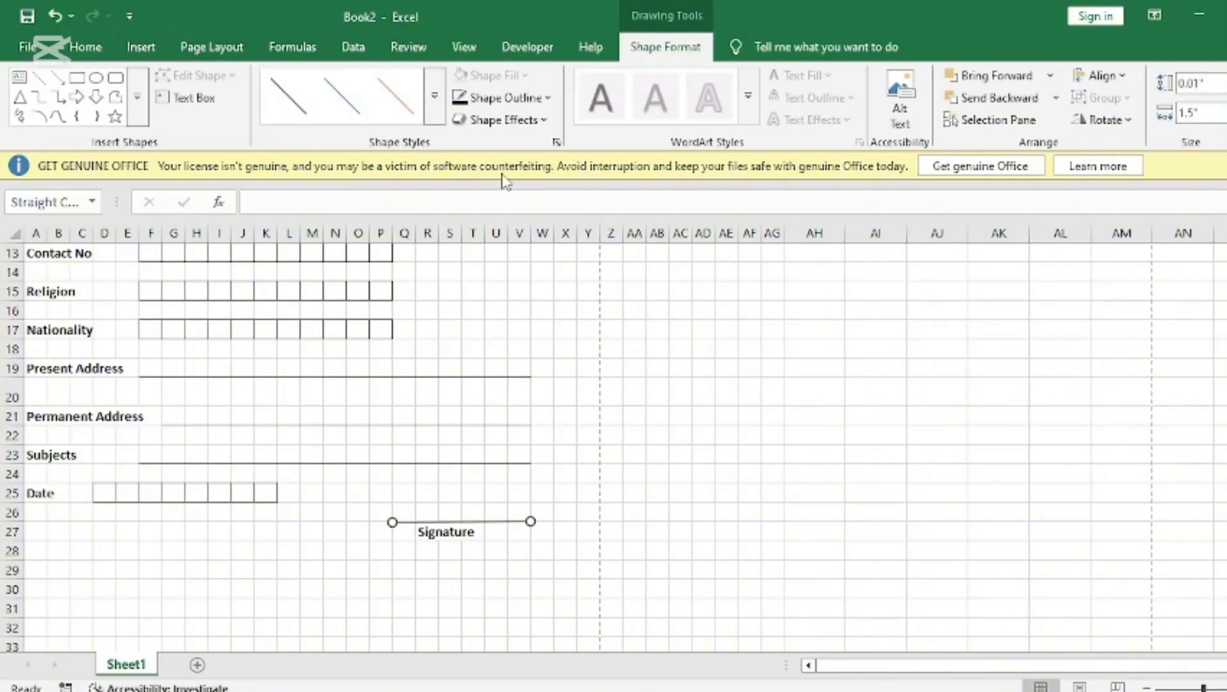
left_click(503, 97)
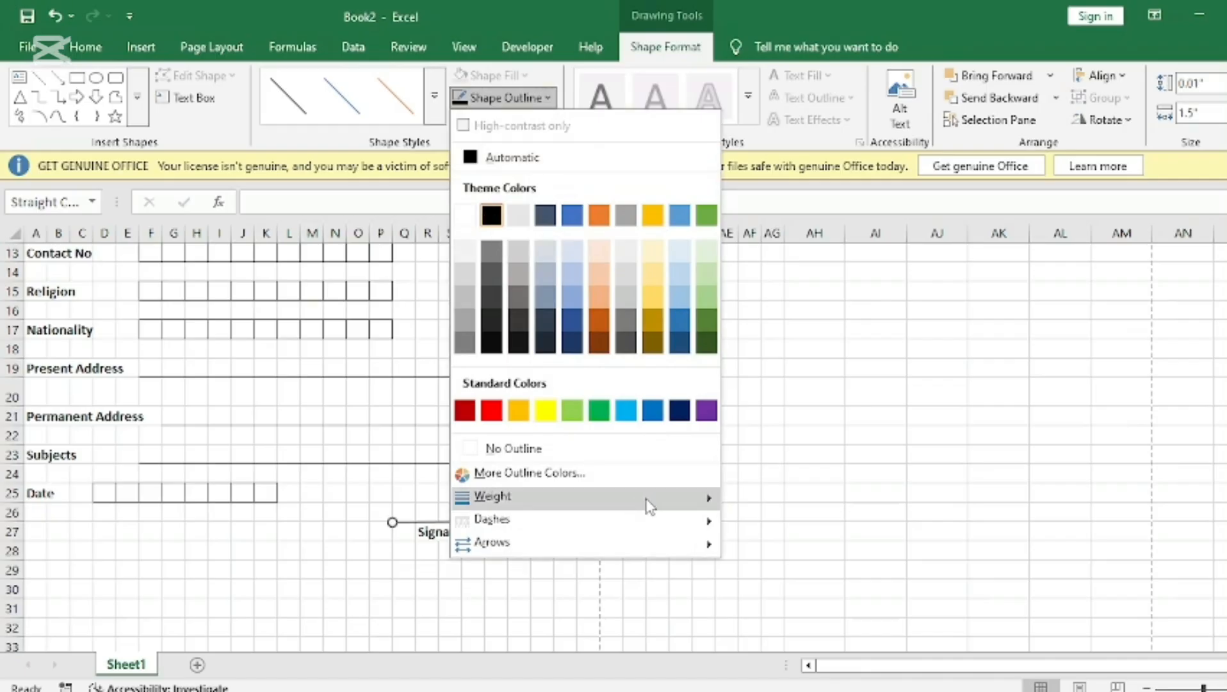
mouse_move(671, 503)
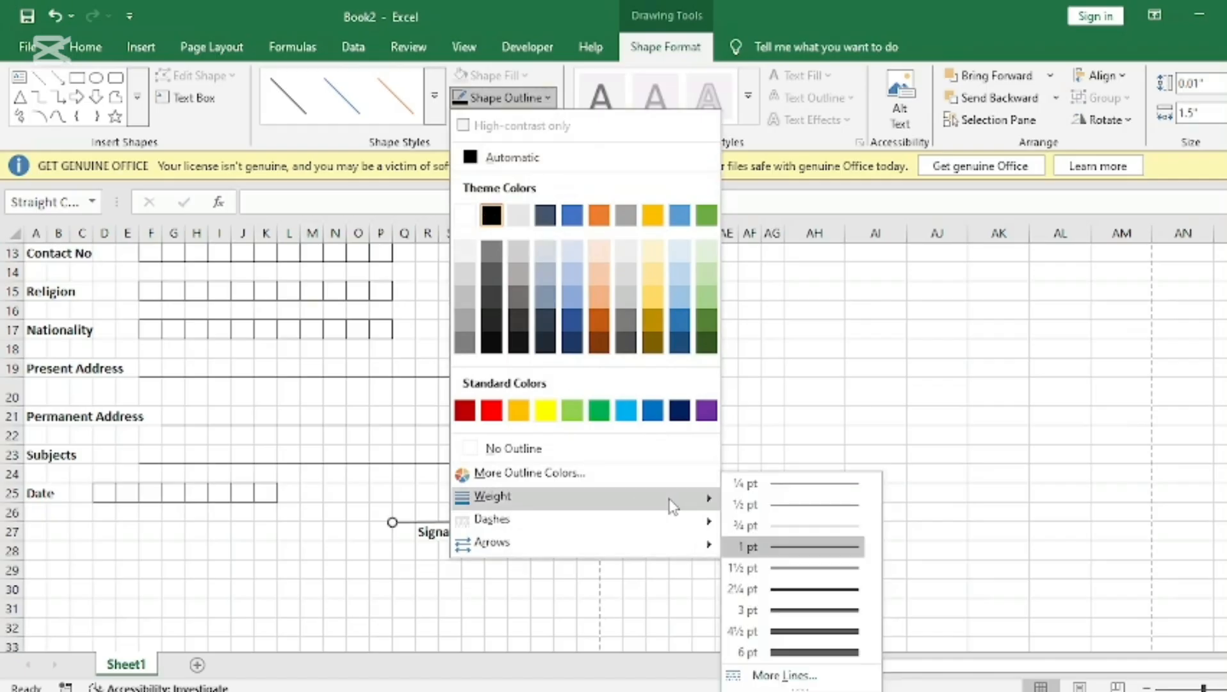
left_click(802, 589)
left_click(563, 531)
left_click(427, 533)
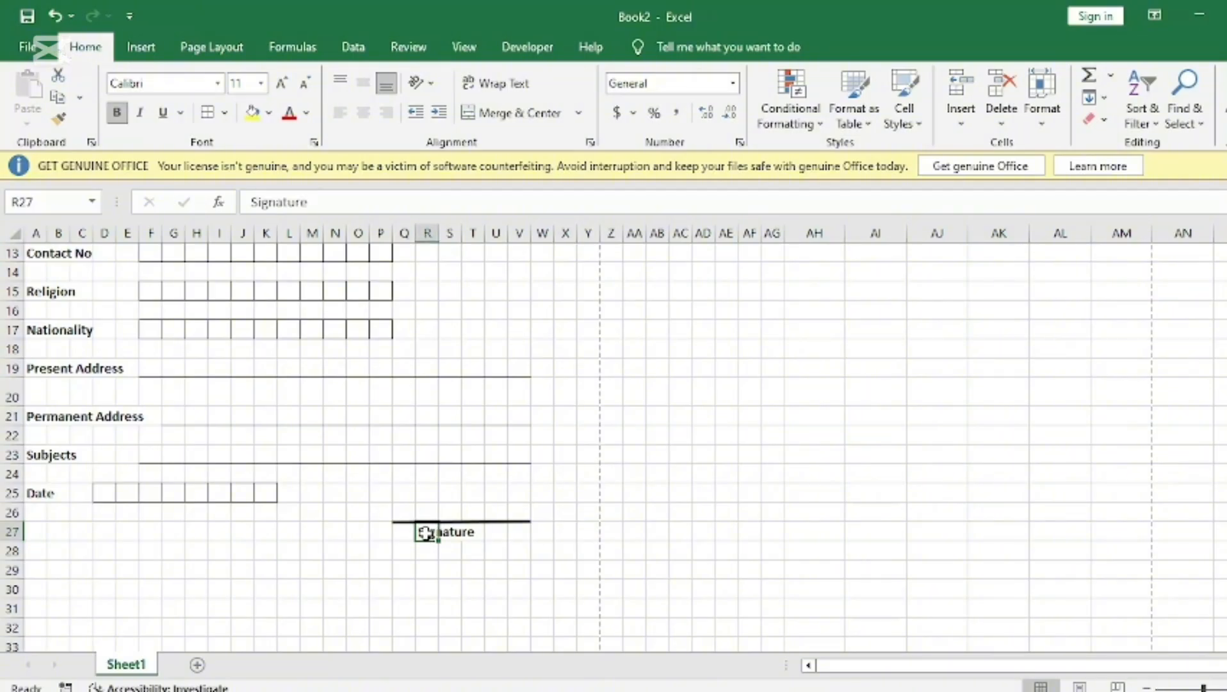
key("ctrl+Right")
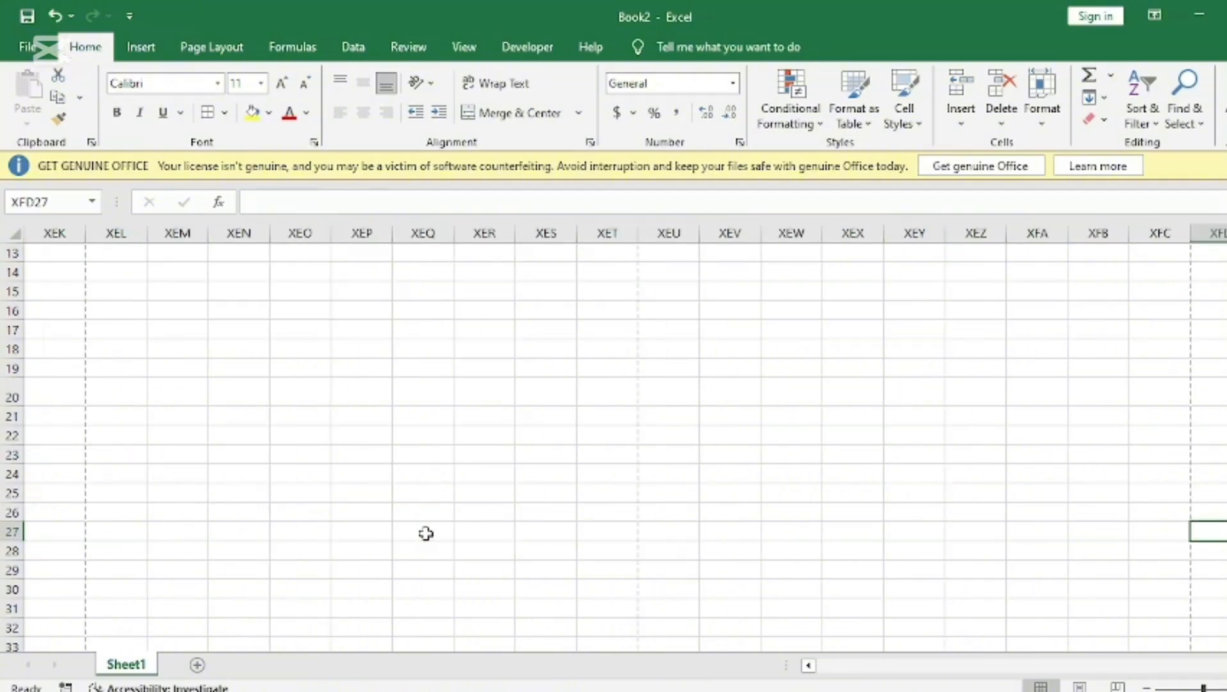
left_click(822, 664)
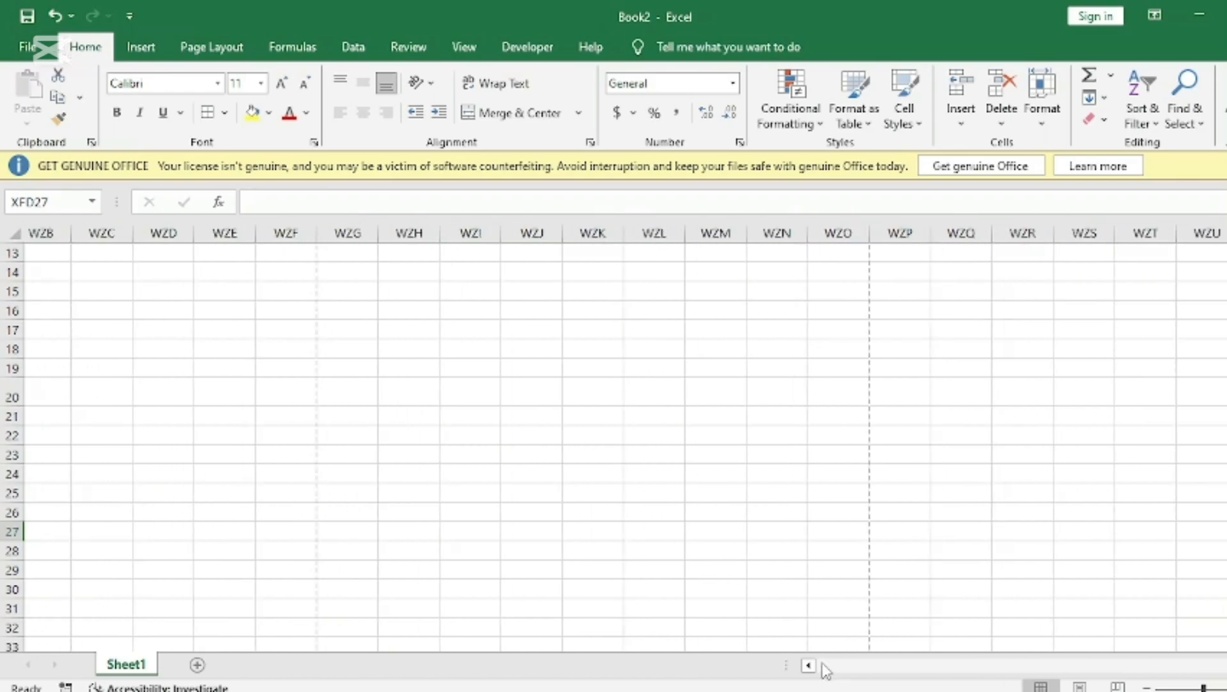
left_click_drag(826, 669, 827, 669)
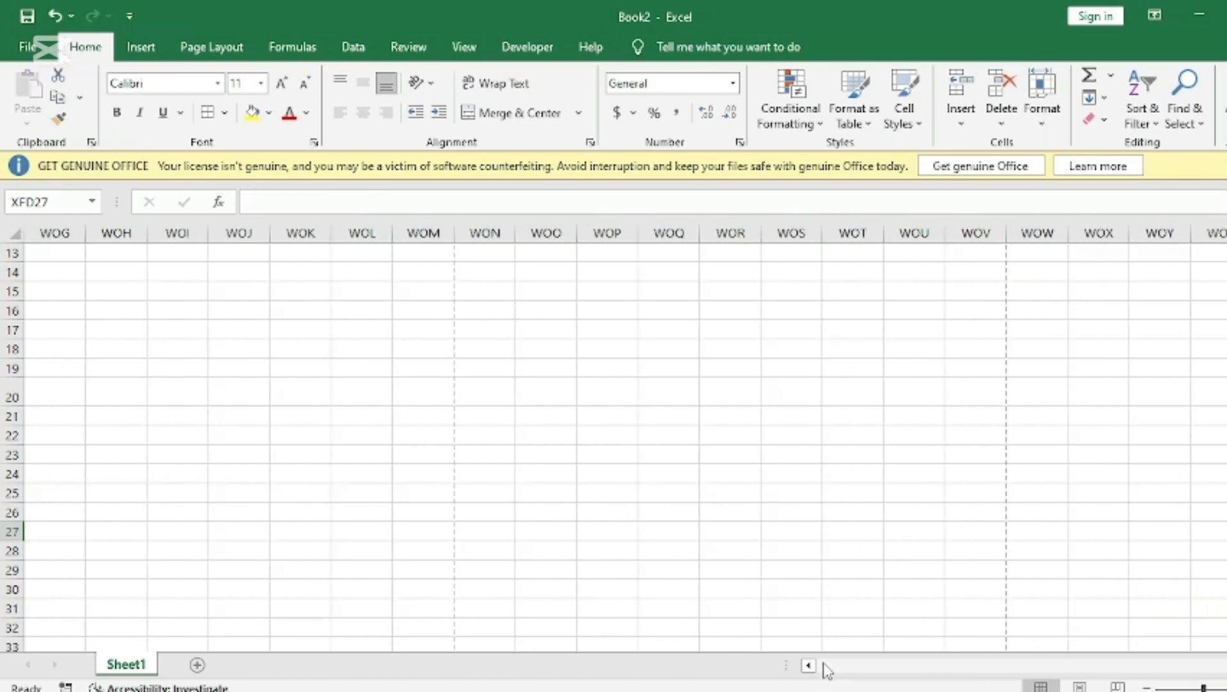
key("ctrl+Left")
key("ctrl+Left")
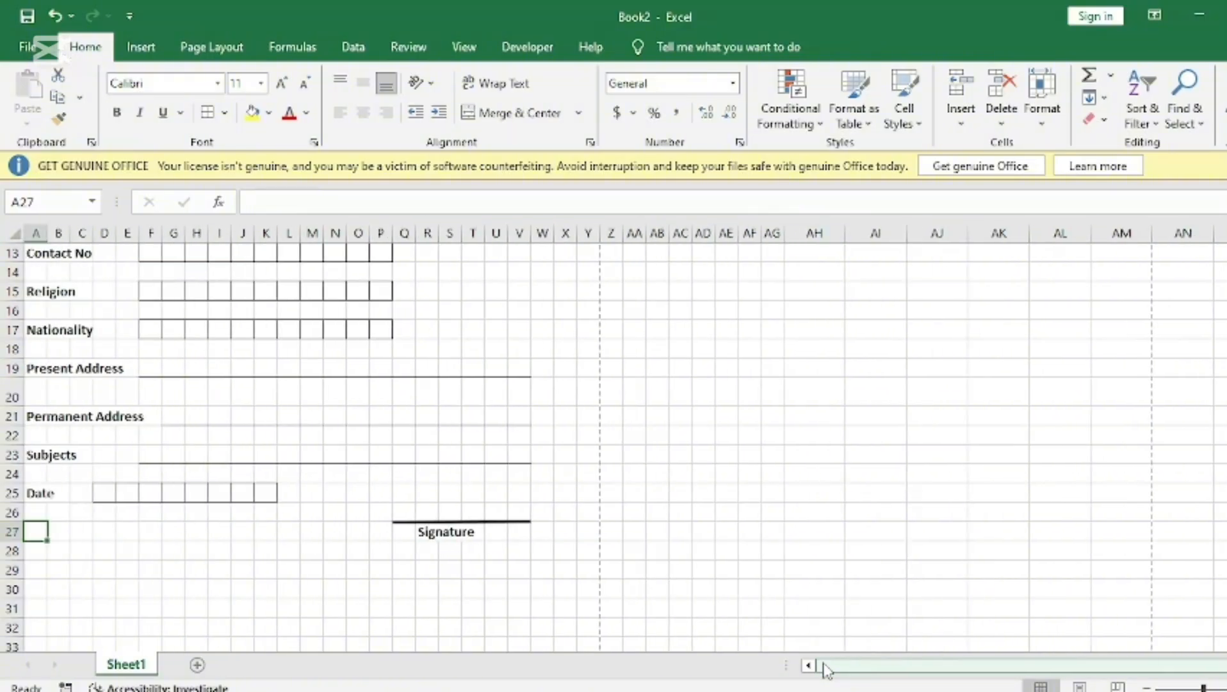
- Increase the font size of the "Signature" label in R27 to 12
scroll(440, 601, "up", 1)
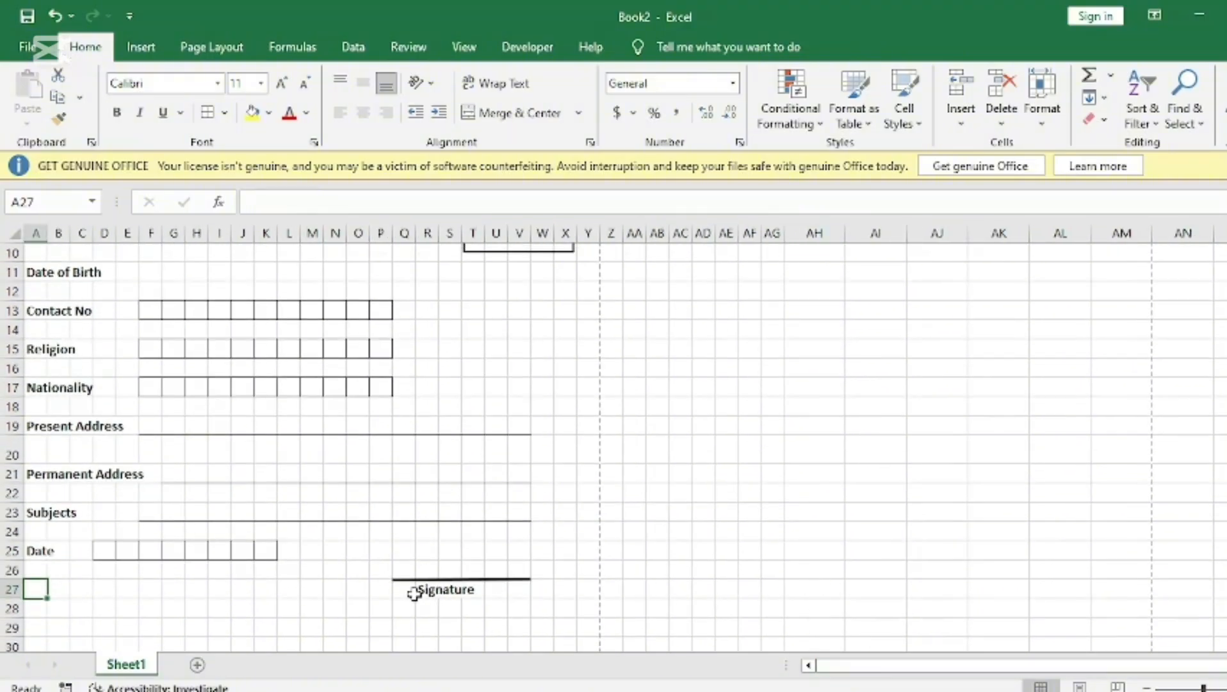
left_click(429, 594)
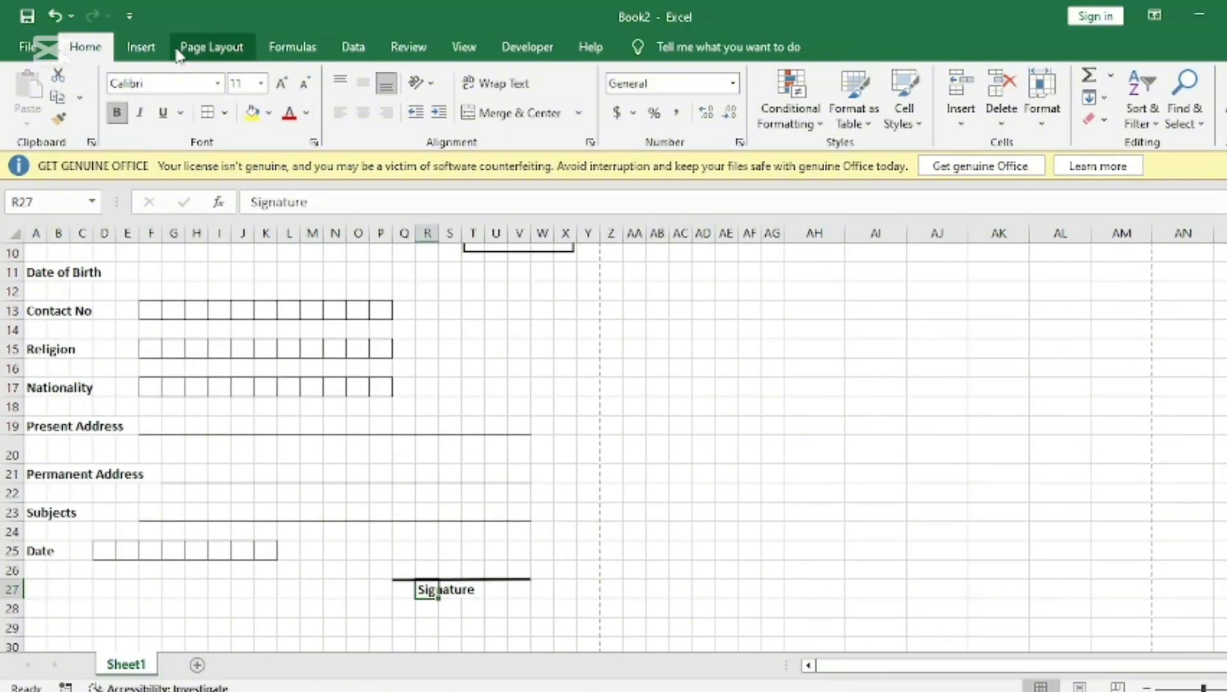
left_click(282, 83)
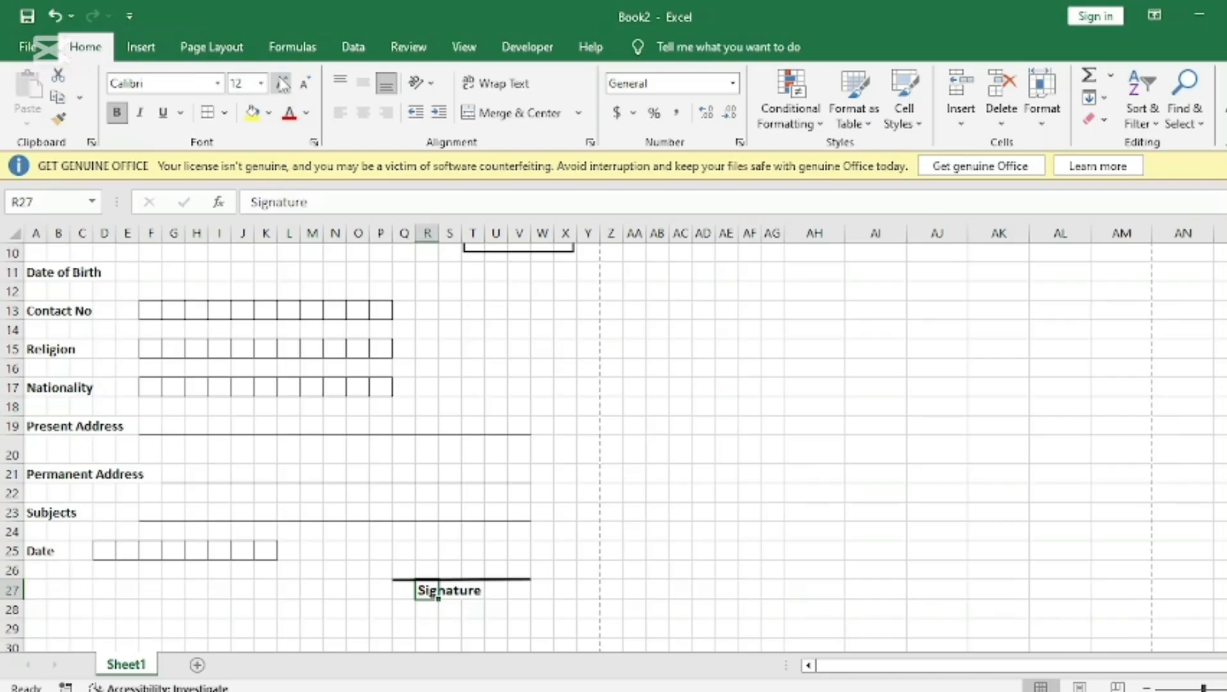
left_click(310, 609)
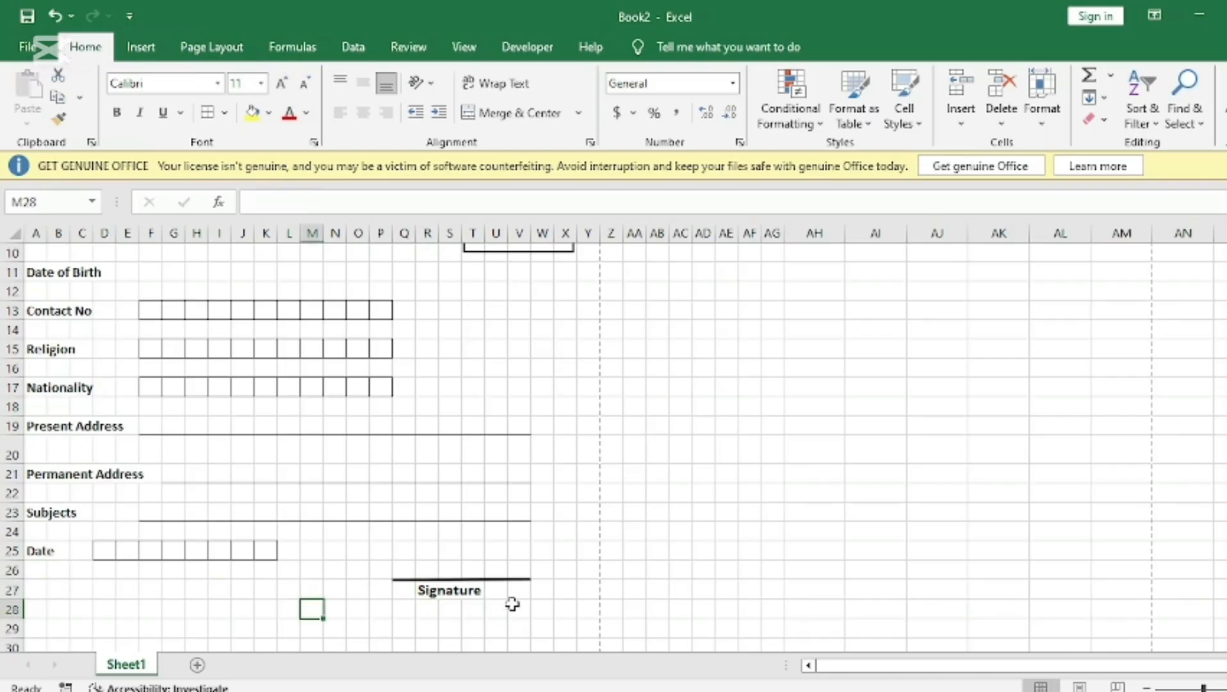
- Move the "Signature" label down to cell R28 and shift its line down to just above it
left_click(450, 591)
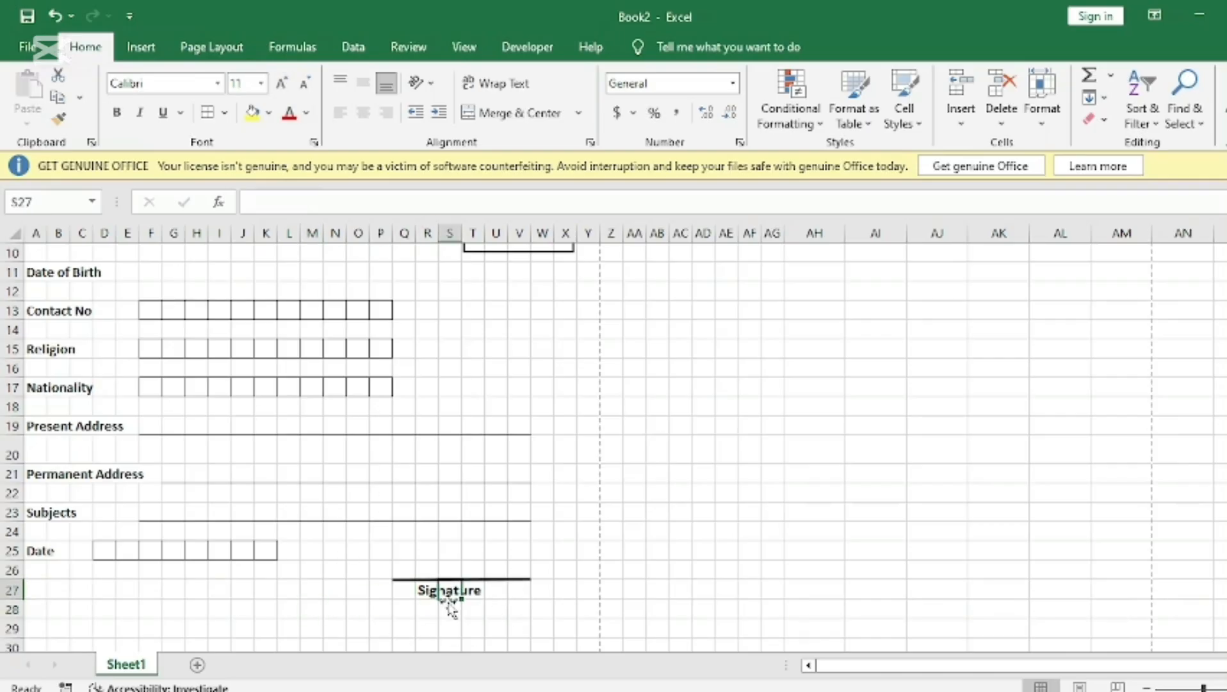
left_click(422, 591)
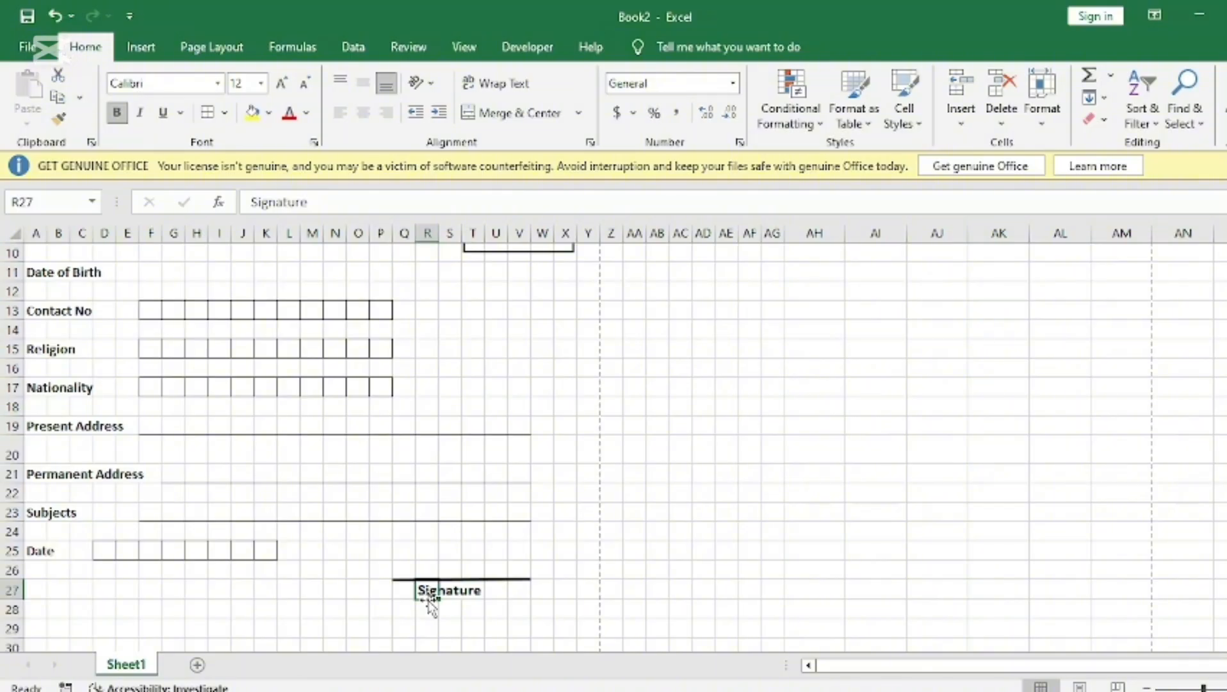
mouse_move(429, 599)
left_mouse_down()
mouse_move(428, 618)
mouse_move(434, 587)
mouse_move(434, 600)
left_mouse_up()
left_click(437, 580)
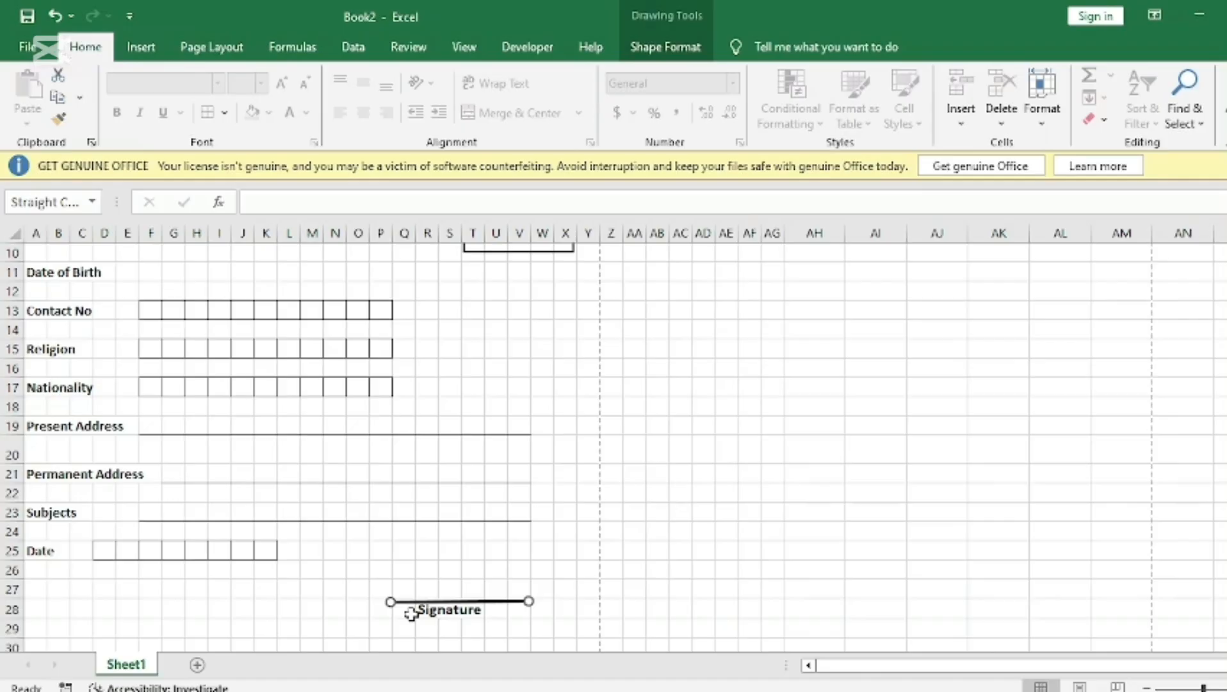
left_click(360, 589)
scroll(379, 536, "up", 1)
scroll(379, 536, "up", 3)
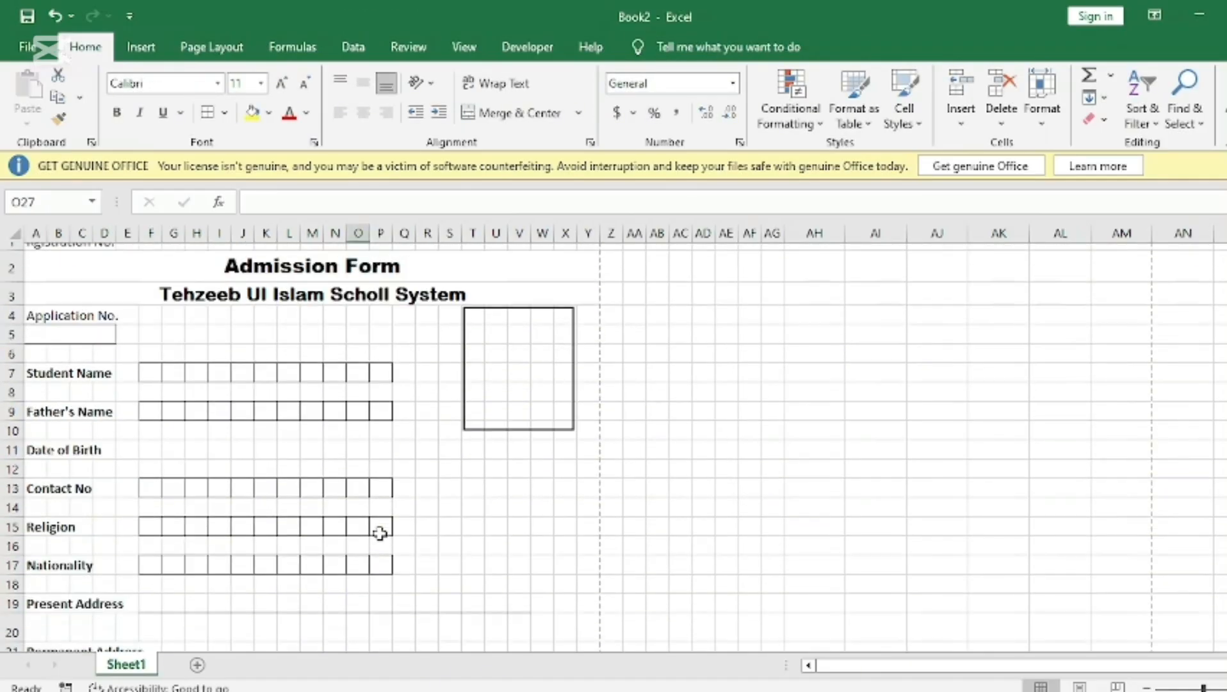
scroll(435, 395, "down", 6)
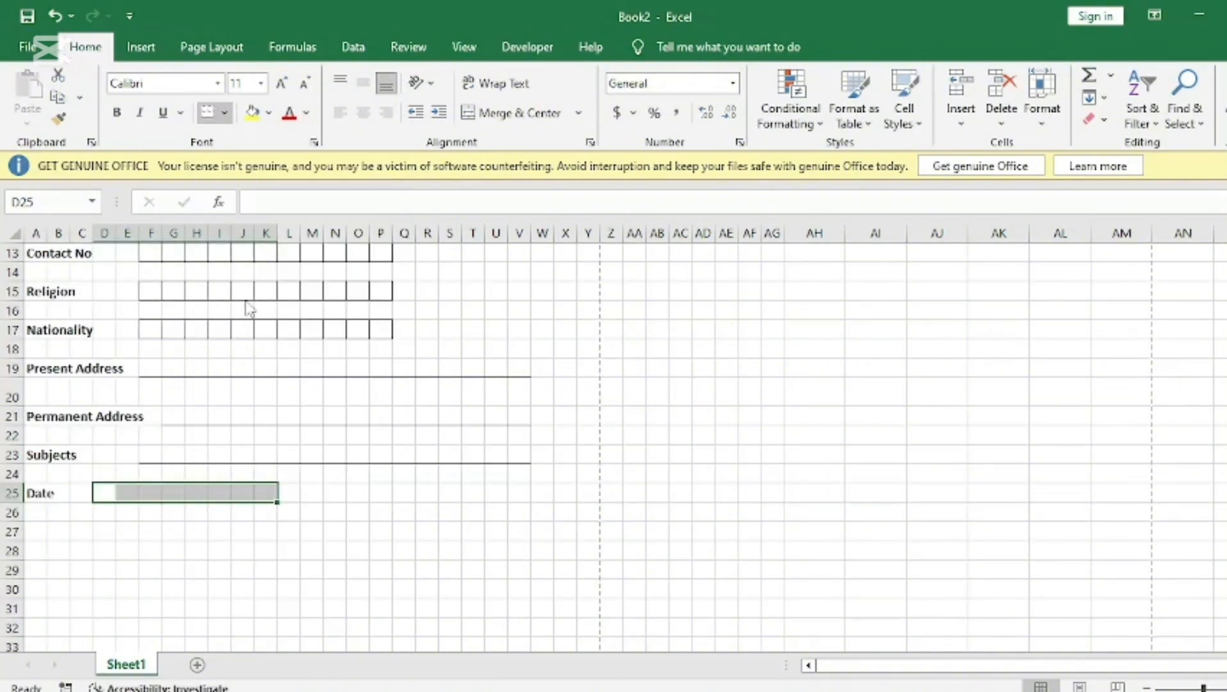
left_click(286, 569)
left_click(103, 493)
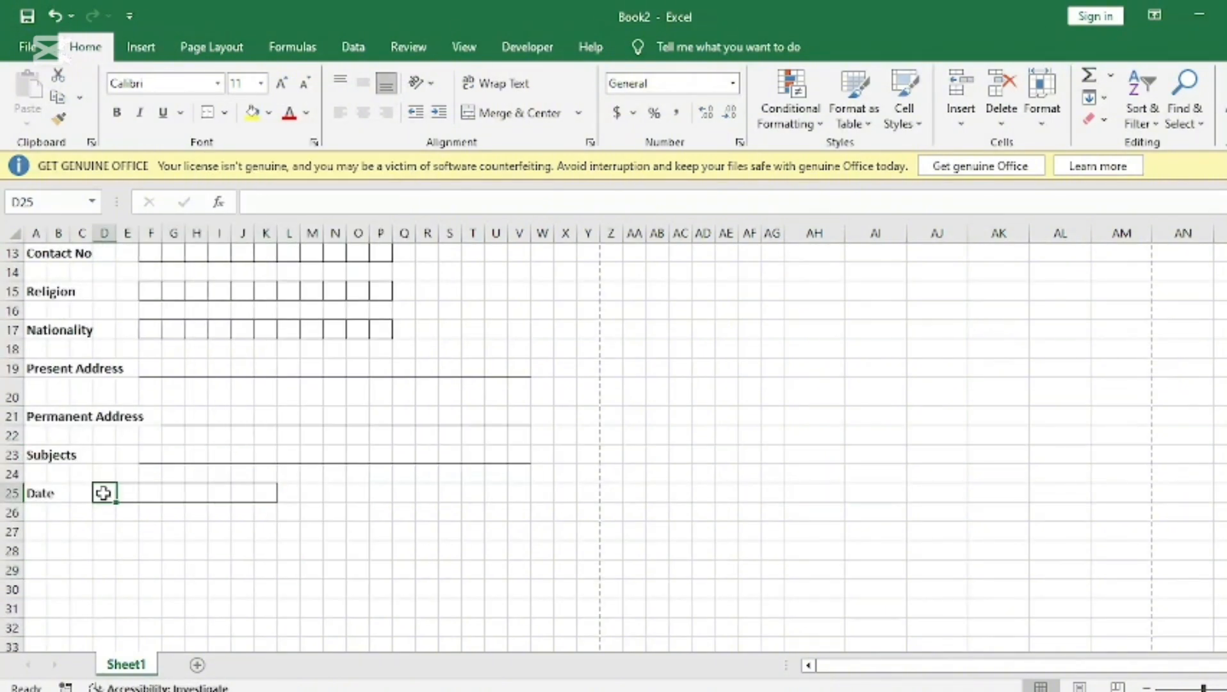
left_click(224, 113)
left_click(152, 468)
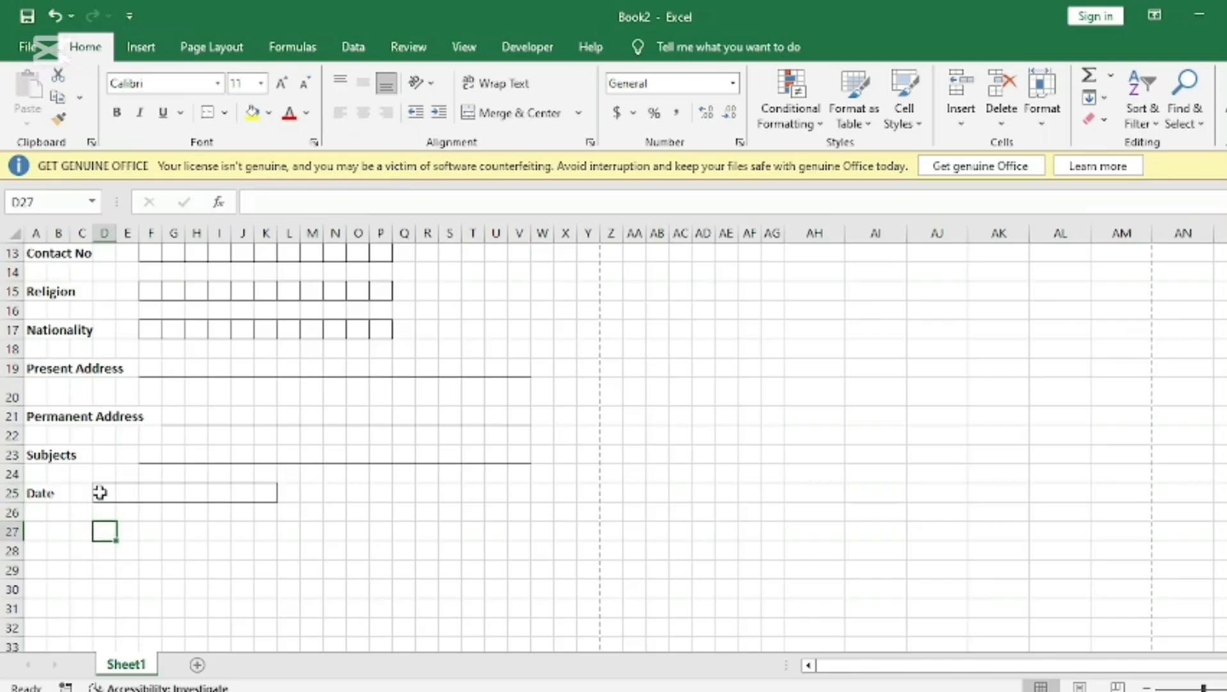
- Clear the existing borders from D25:K25 beside "Date" and apply All Borders to the range
left_click_drag(96, 491, 269, 493)
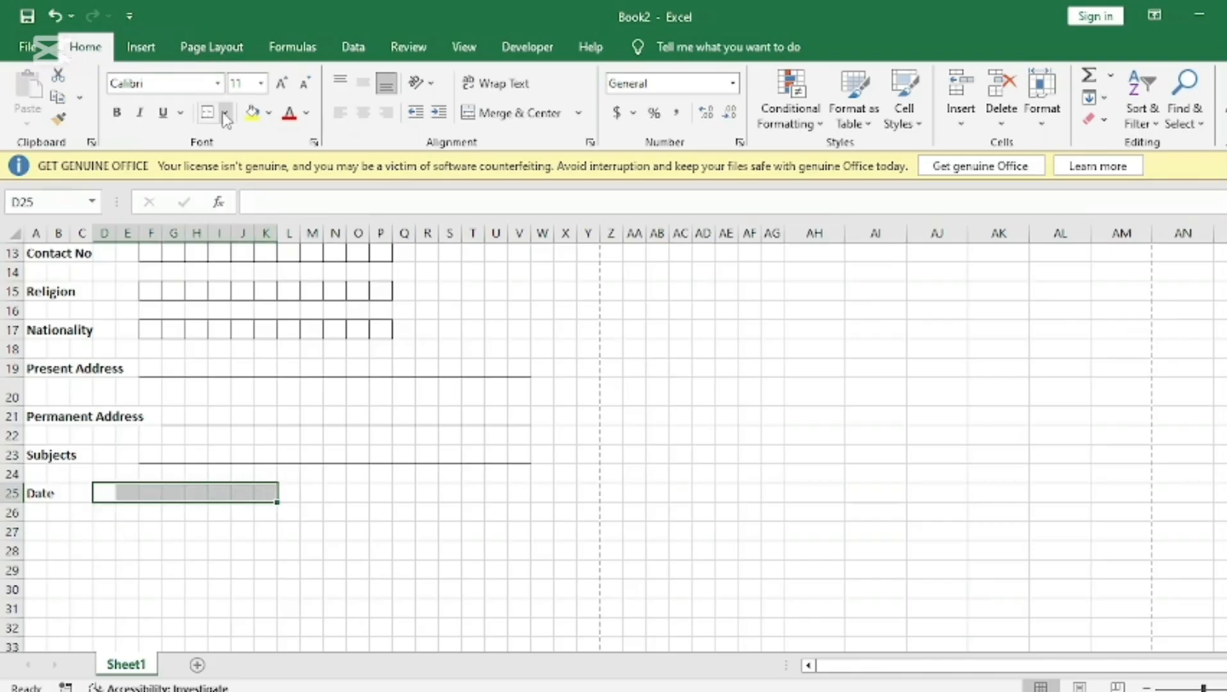
left_click(225, 113)
left_click(239, 257)
left_click(337, 586)
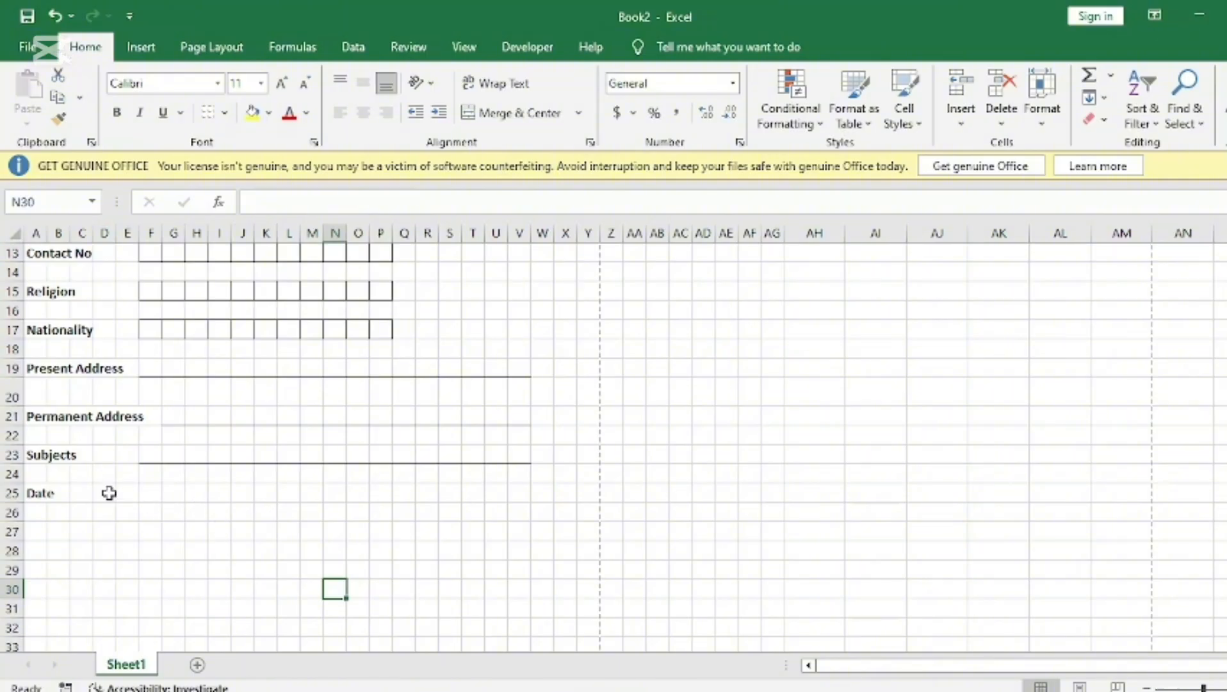
left_click_drag(103, 494, 274, 488)
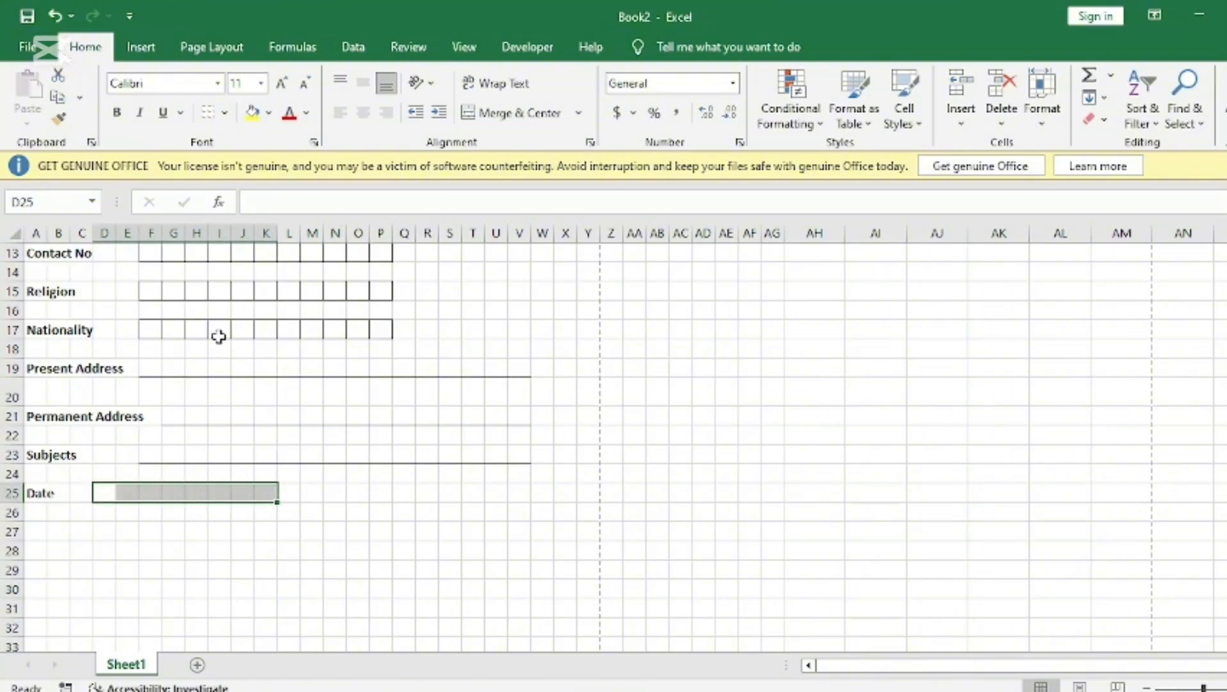
left_click(225, 113)
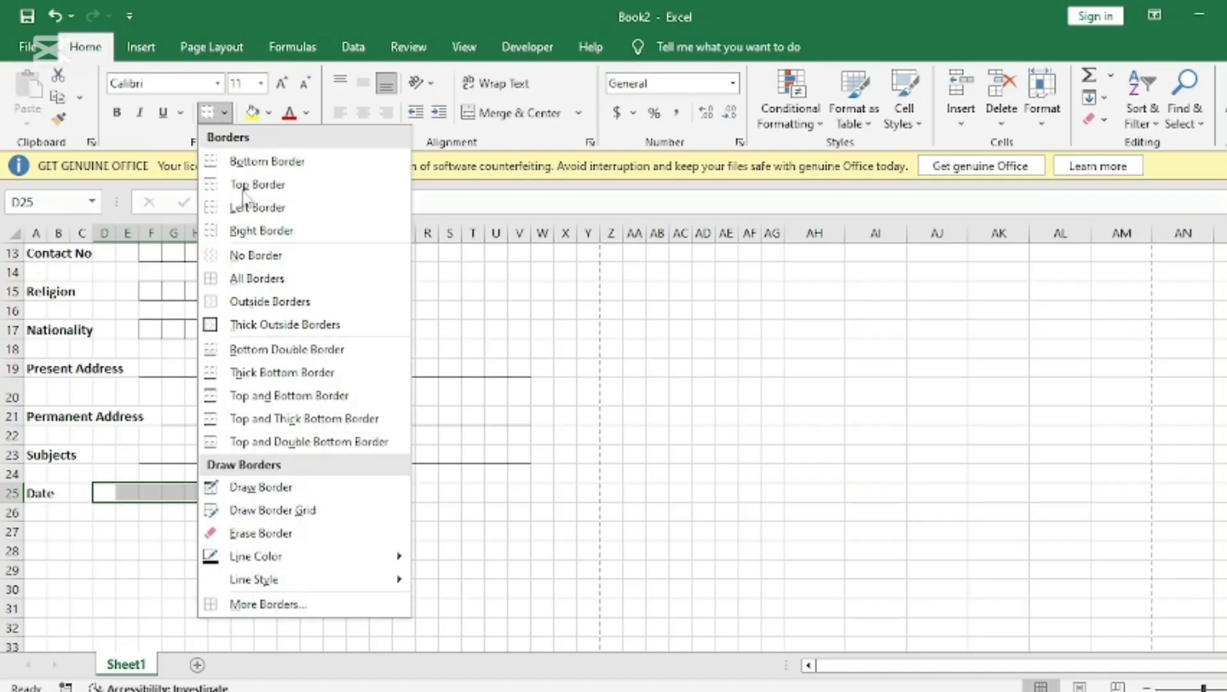
left_click(242, 277)
left_click(319, 533)
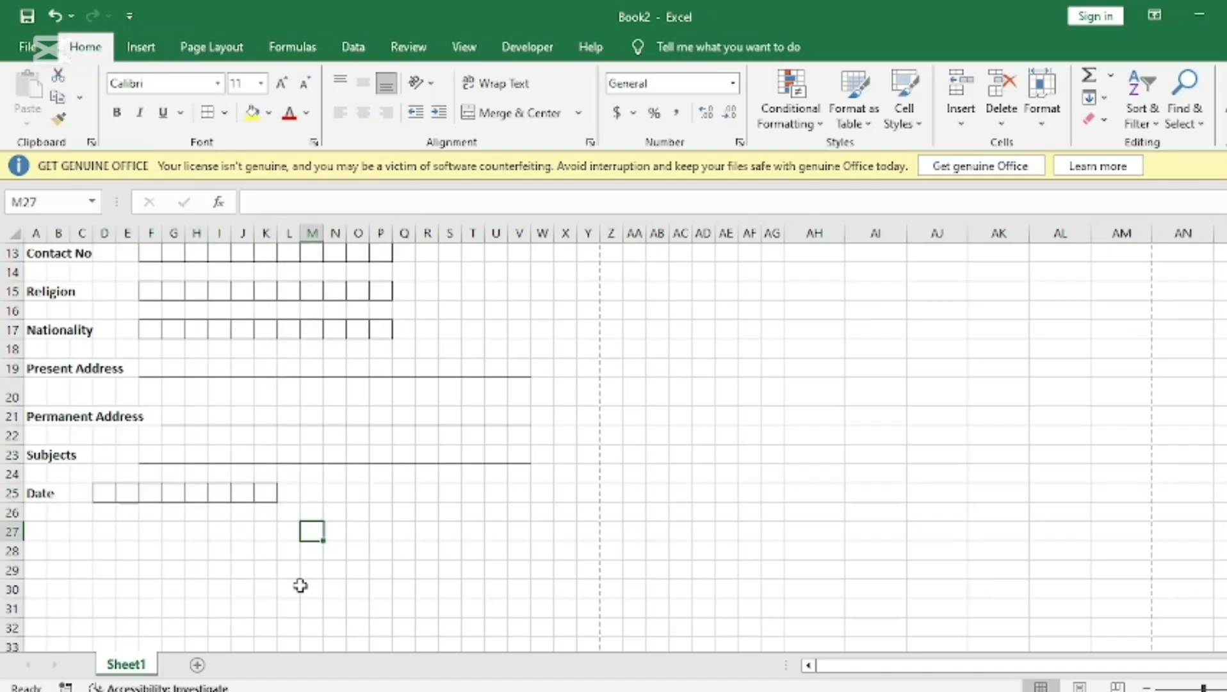
- Enter the label "Signature" in cell O27 and make it bold
left_click(308, 570)
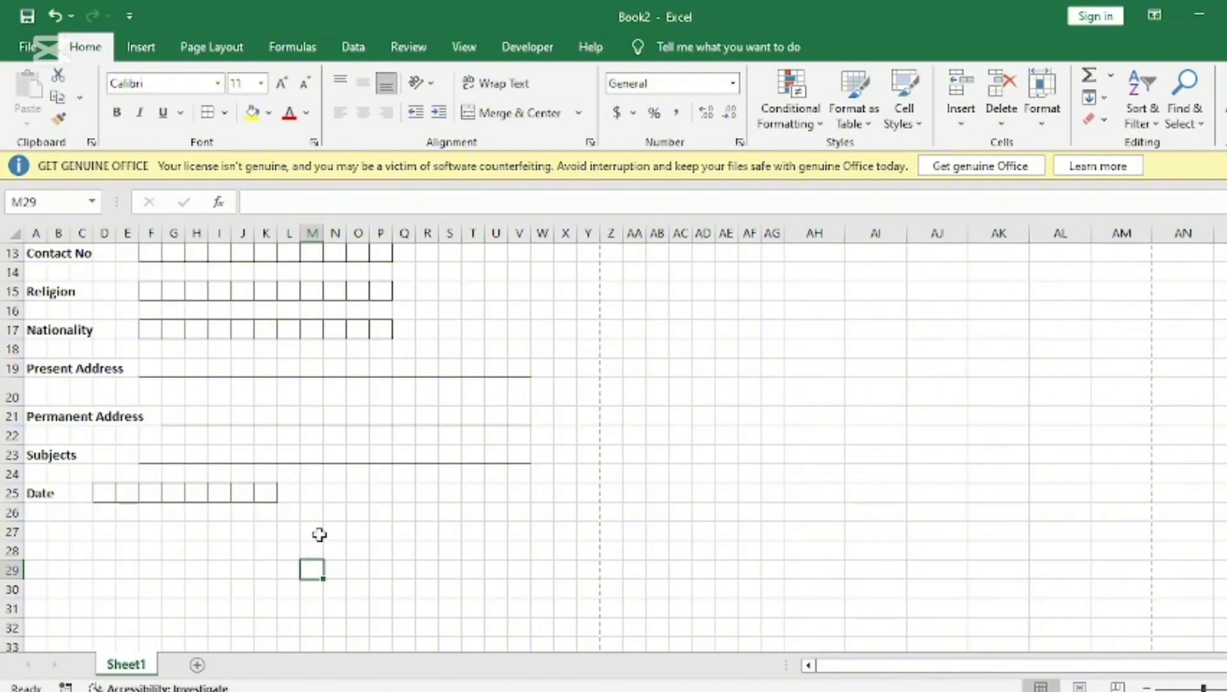
left_click(356, 534)
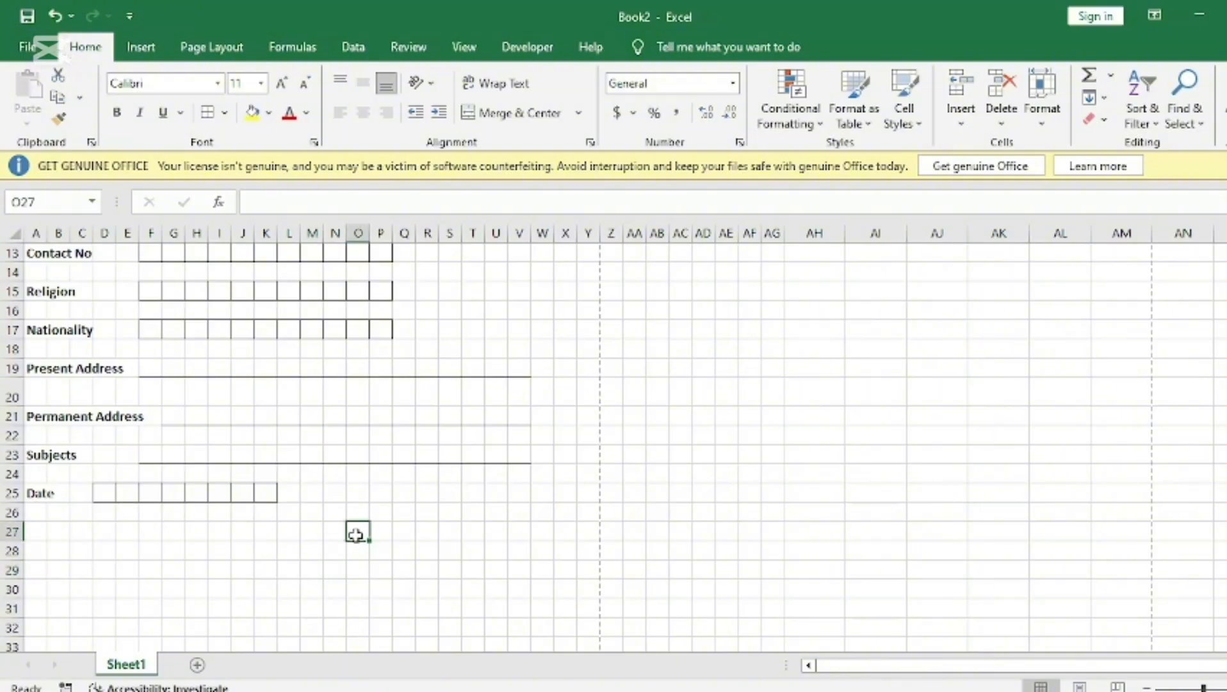
type("Signature")
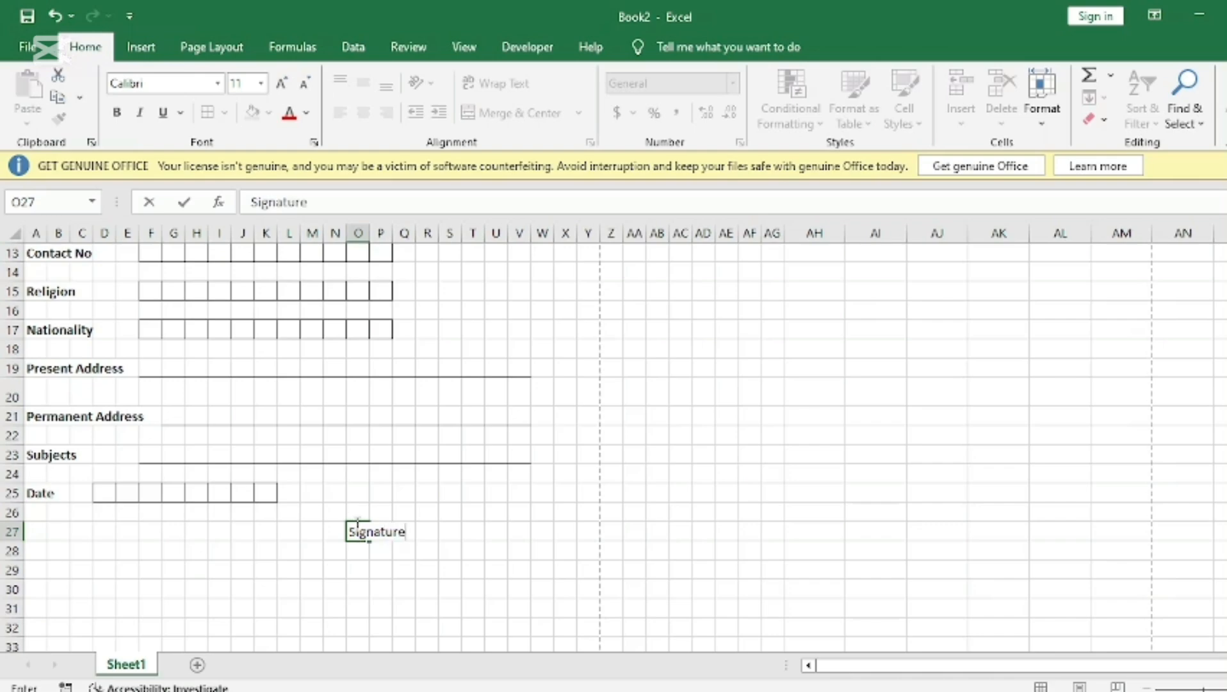
left_click(350, 581)
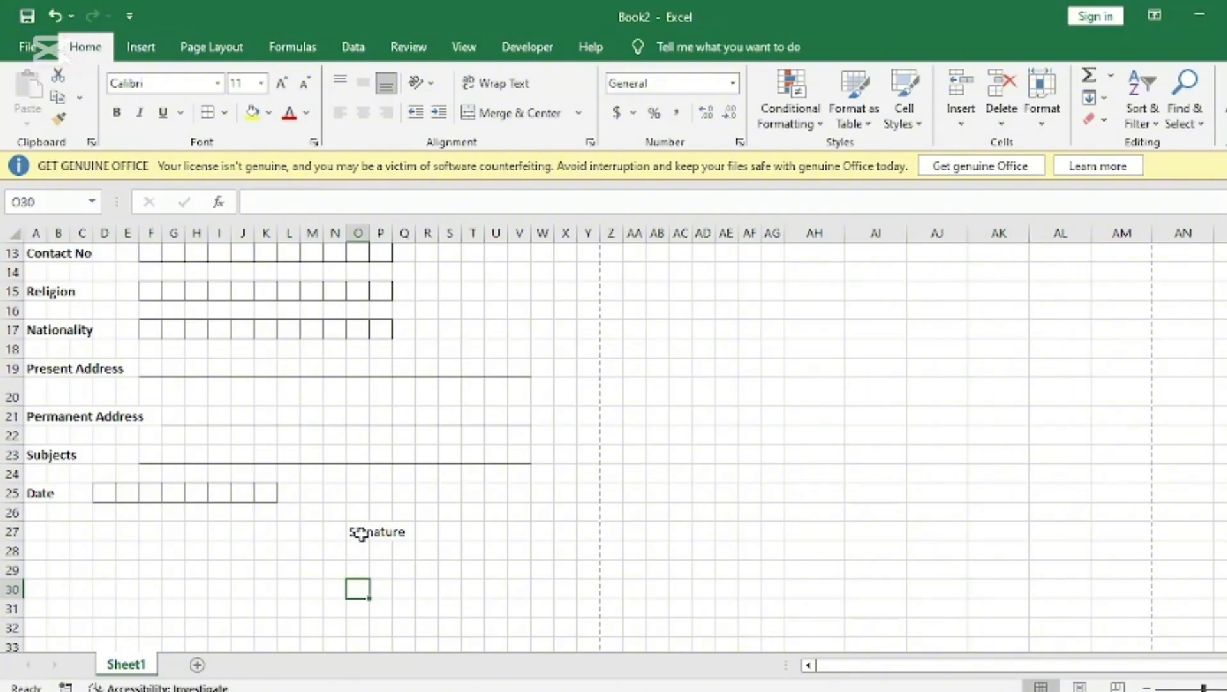
left_click(359, 532)
key("ctrl+b")
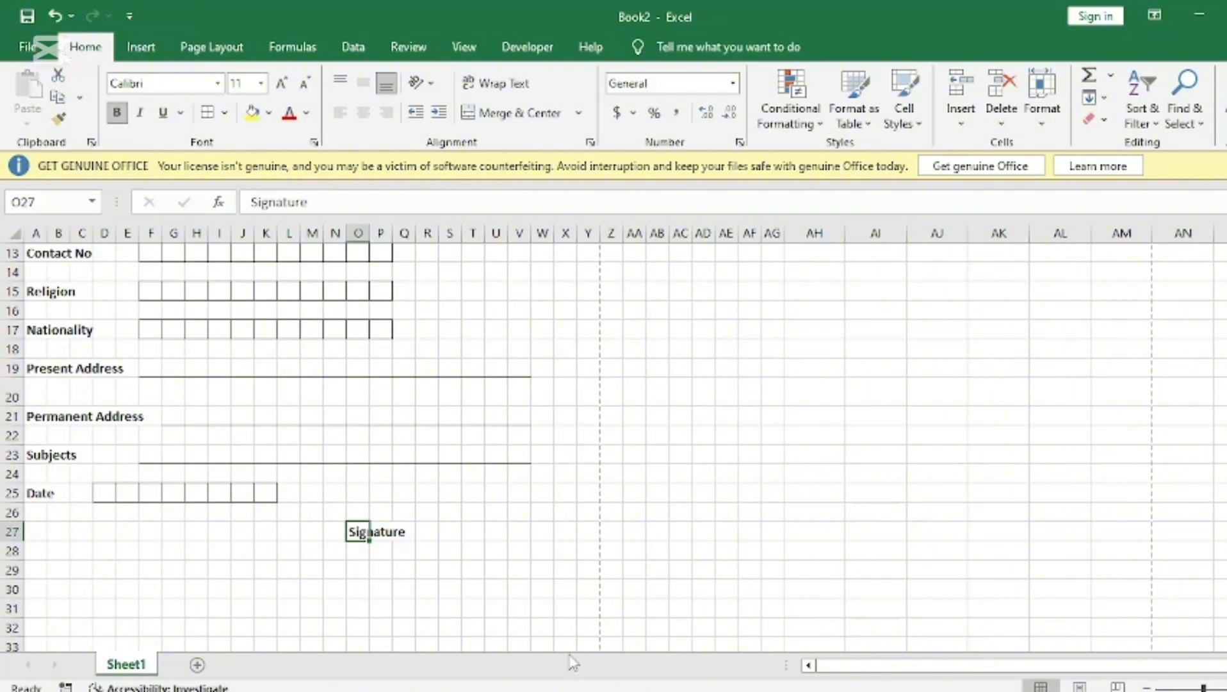
- Move the "Signature" label from cell O27 to cell R27
left_click(500, 592)
left_click(357, 529)
left_click_drag(354, 522, 417, 536)
left_click(384, 567)
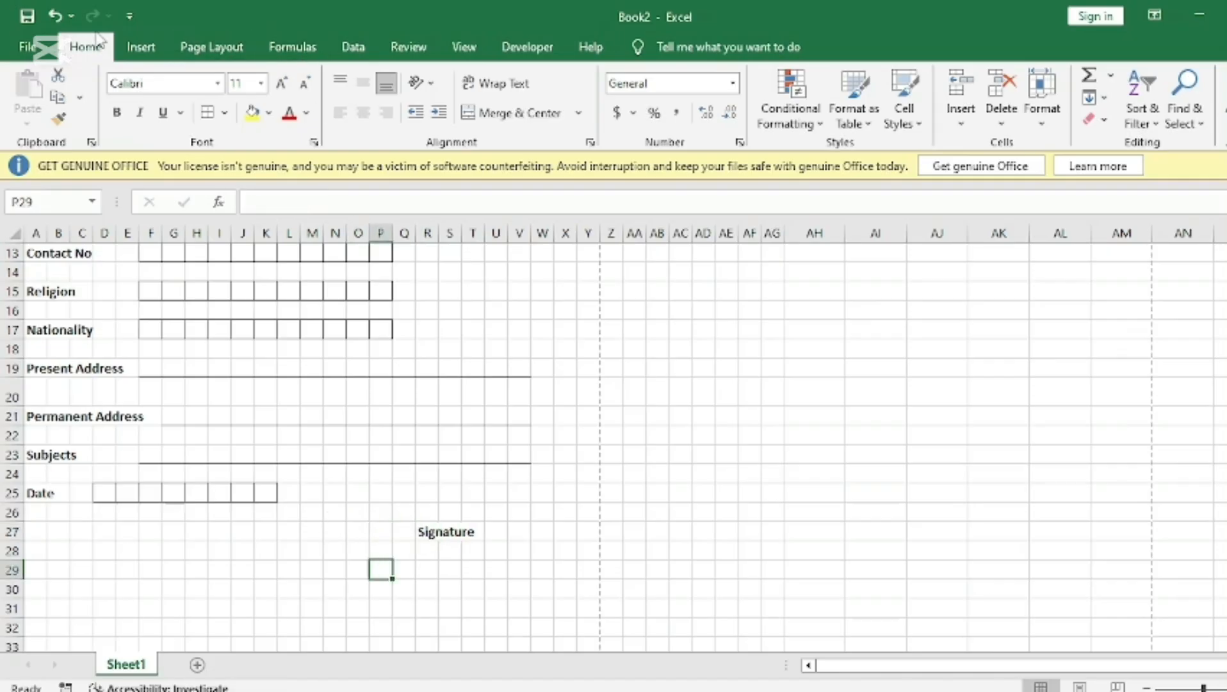
- Draw a straight line about 1.5" long just above the "Signature" label, spanning columns Q to V
left_click(135, 39)
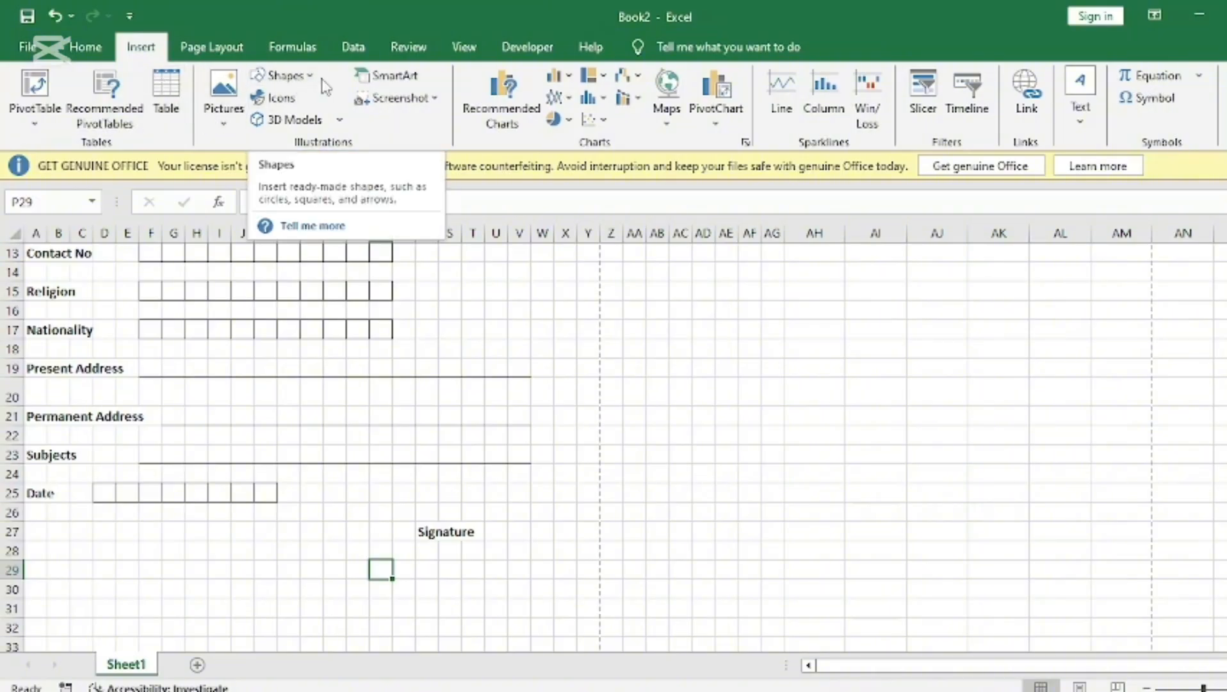
left_click(296, 79)
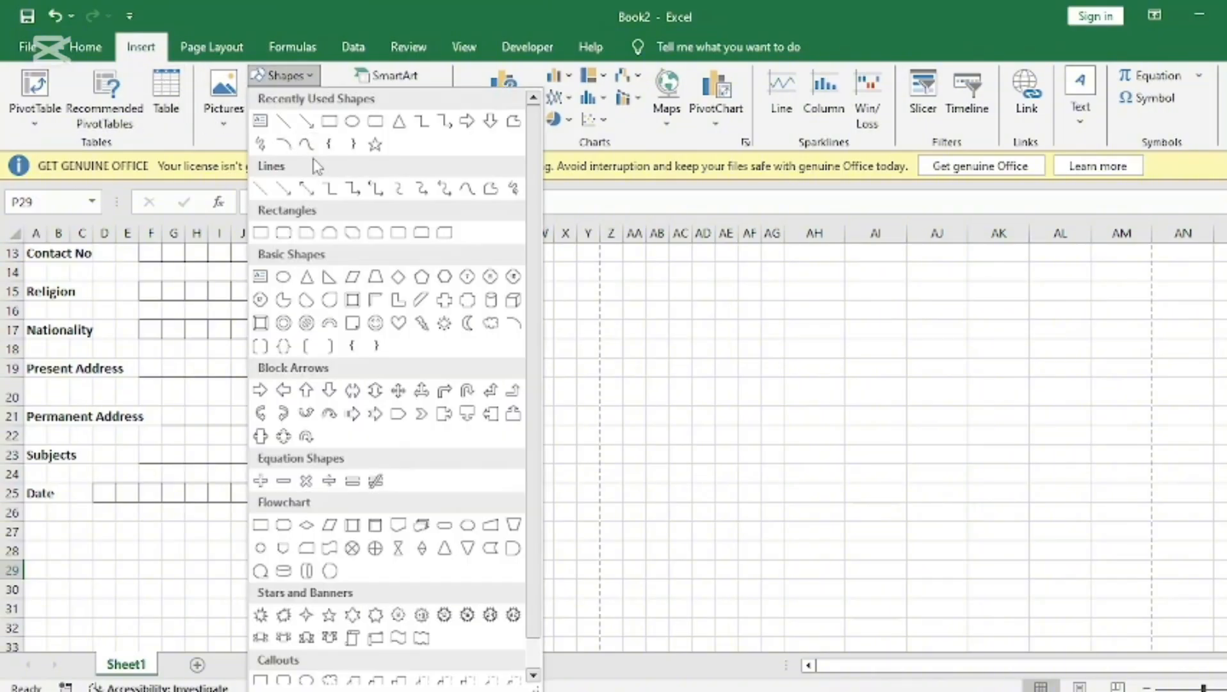
left_click(283, 121)
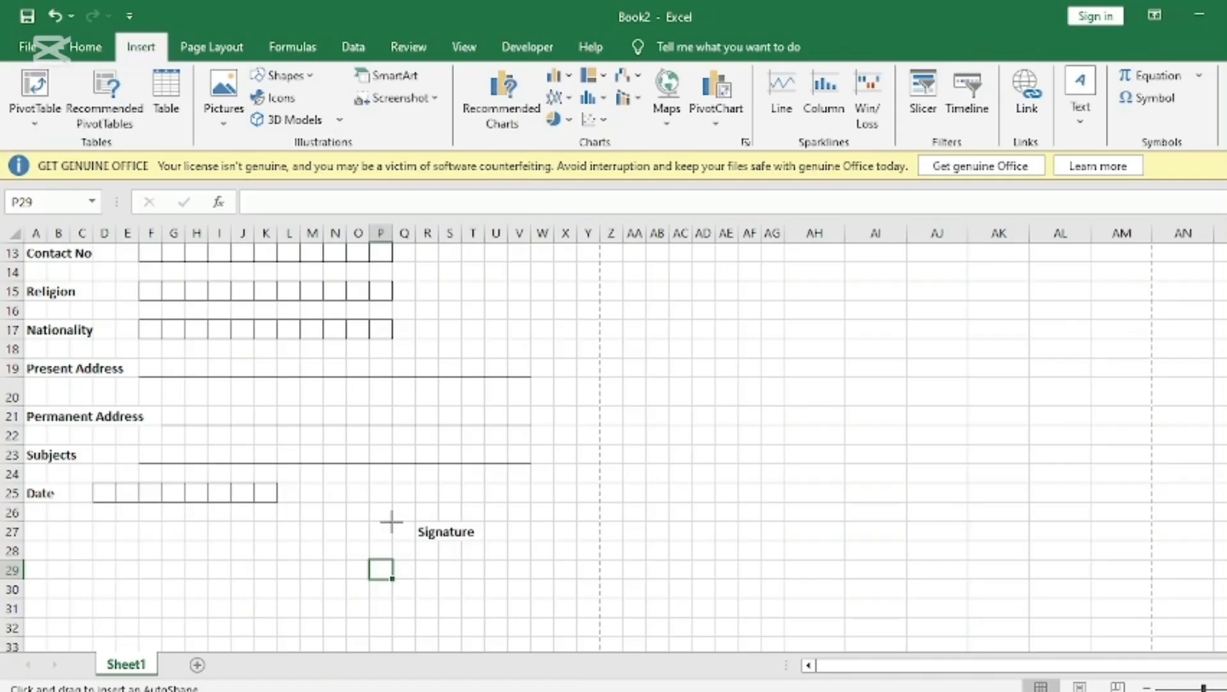
left_click_drag(391, 521, 531, 521)
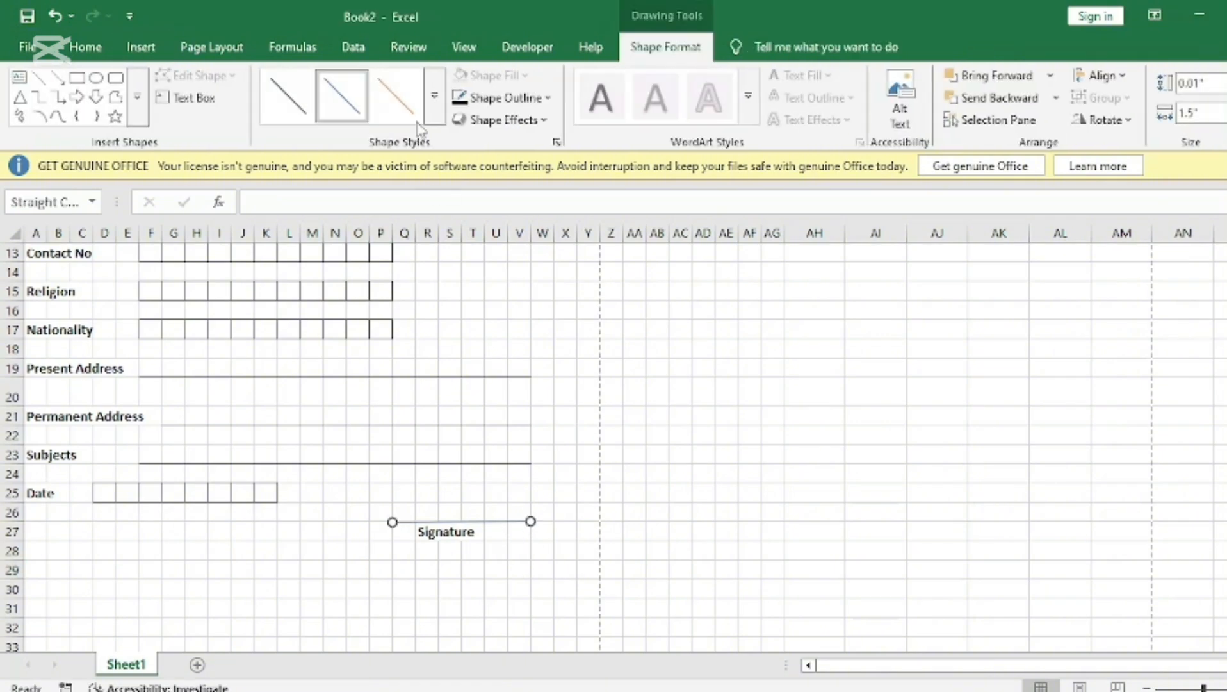
- Set the outline weight of the line above "Signature" to 1 pt
left_click(548, 98)
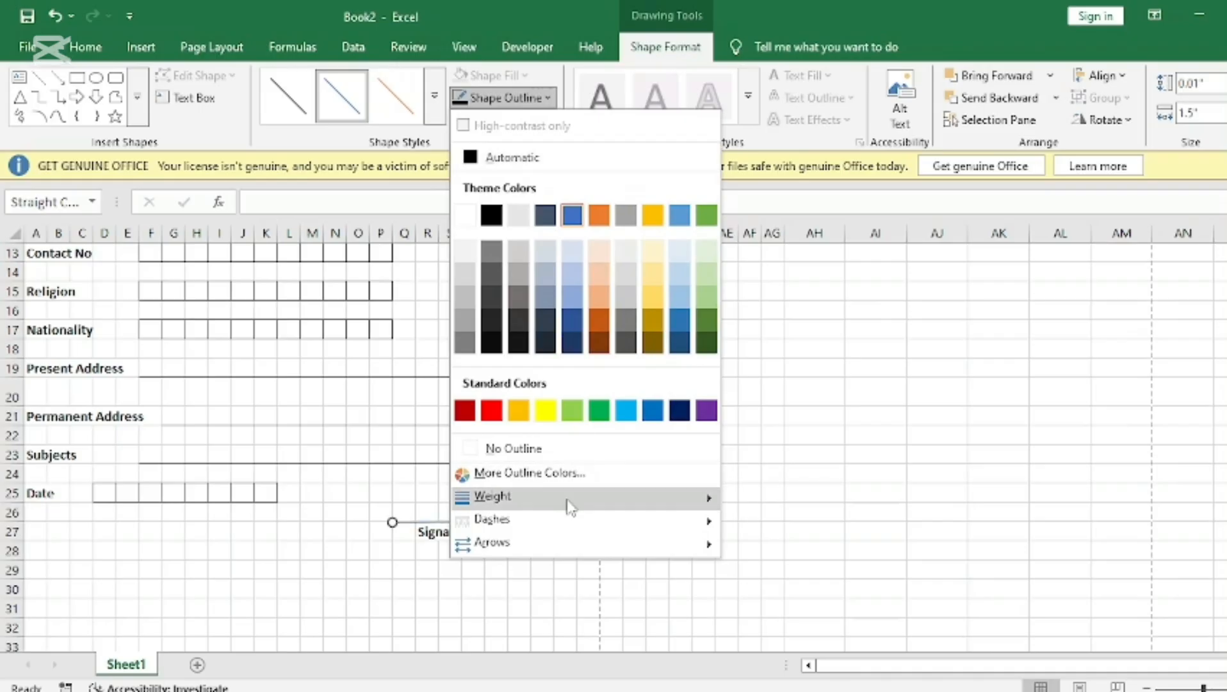
mouse_move(579, 500)
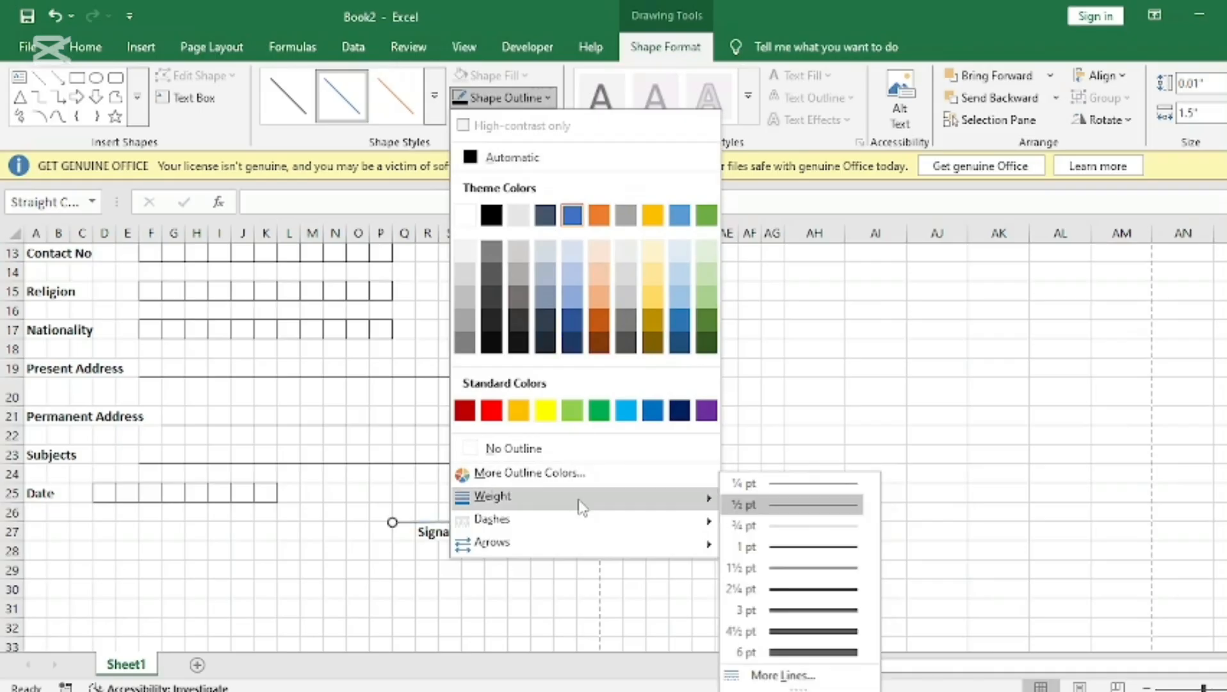
left_click(820, 546)
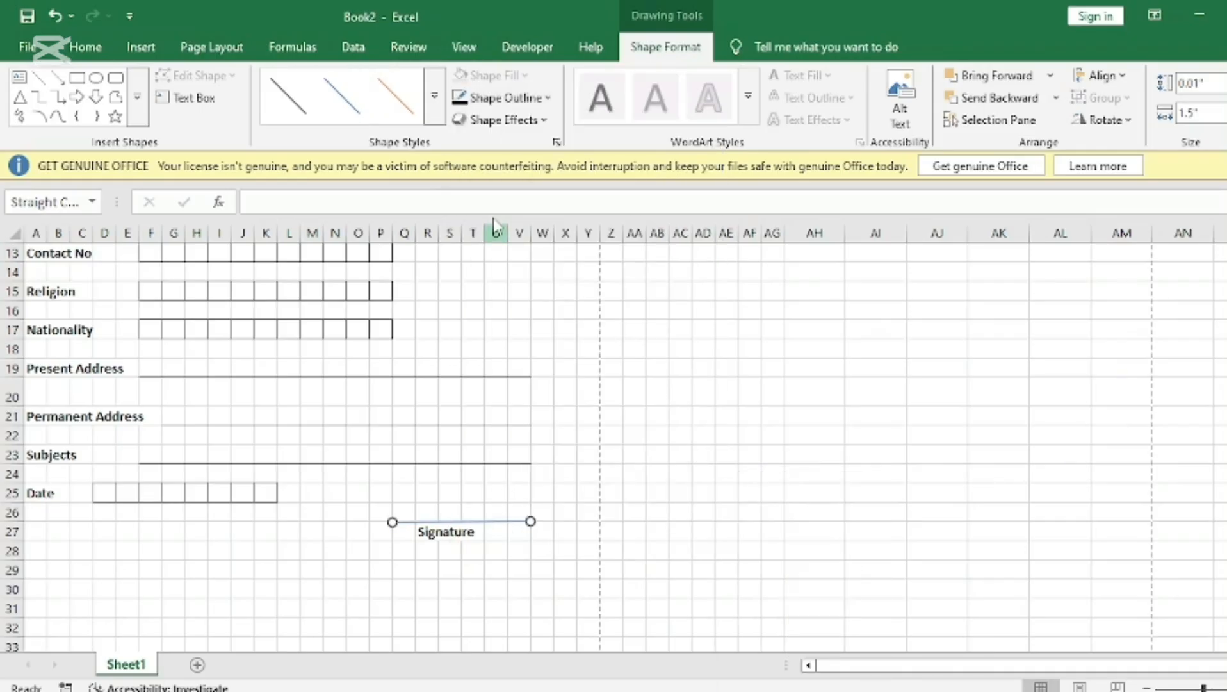
- Set the outline colour of the line above "Signature" to Black, Text 1
left_click(544, 98)
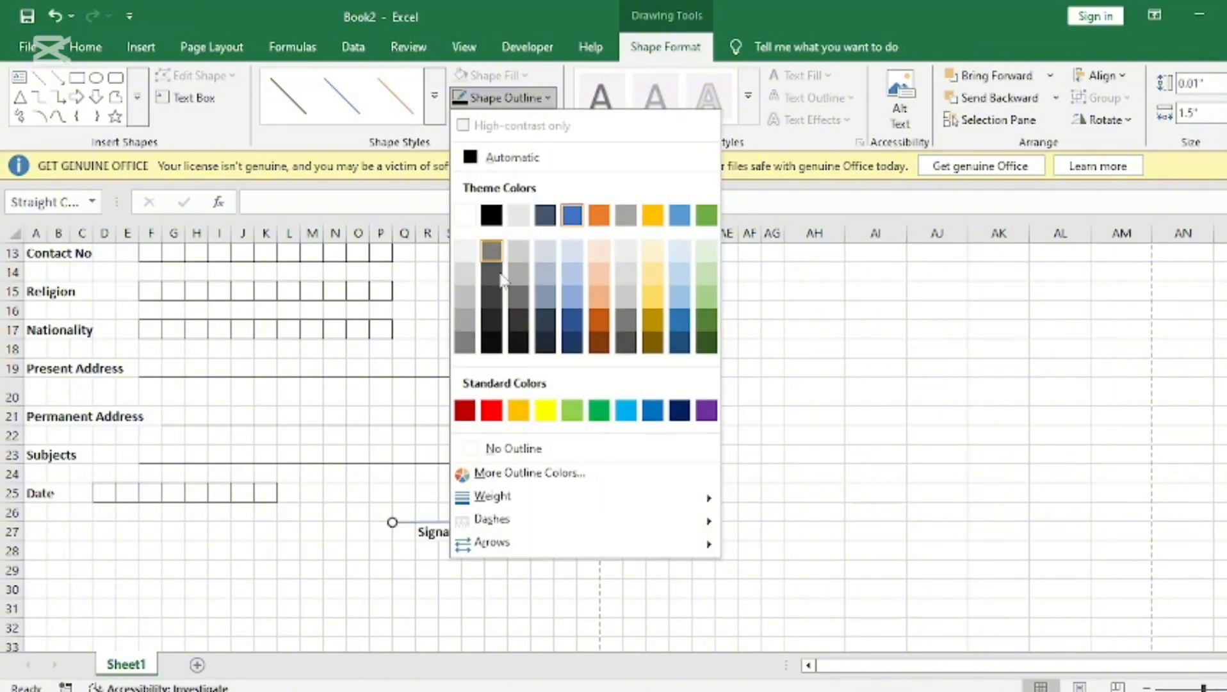
left_click(491, 215)
left_click(494, 493)
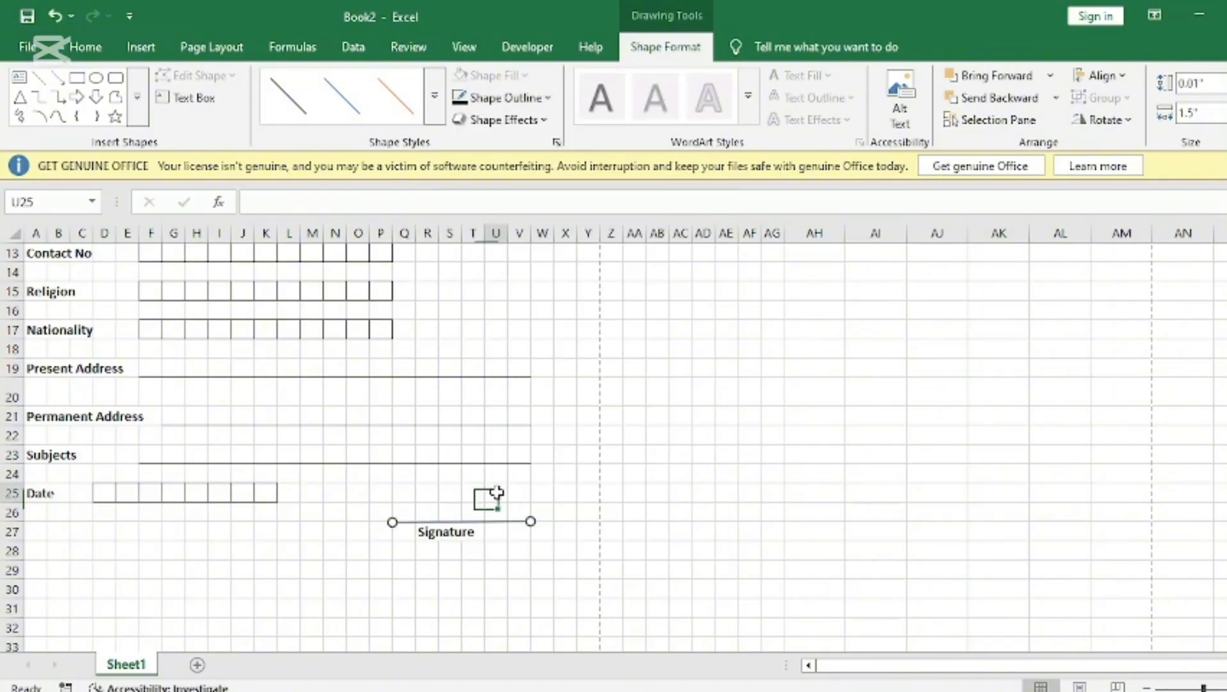
left_click(426, 563)
left_click(424, 531)
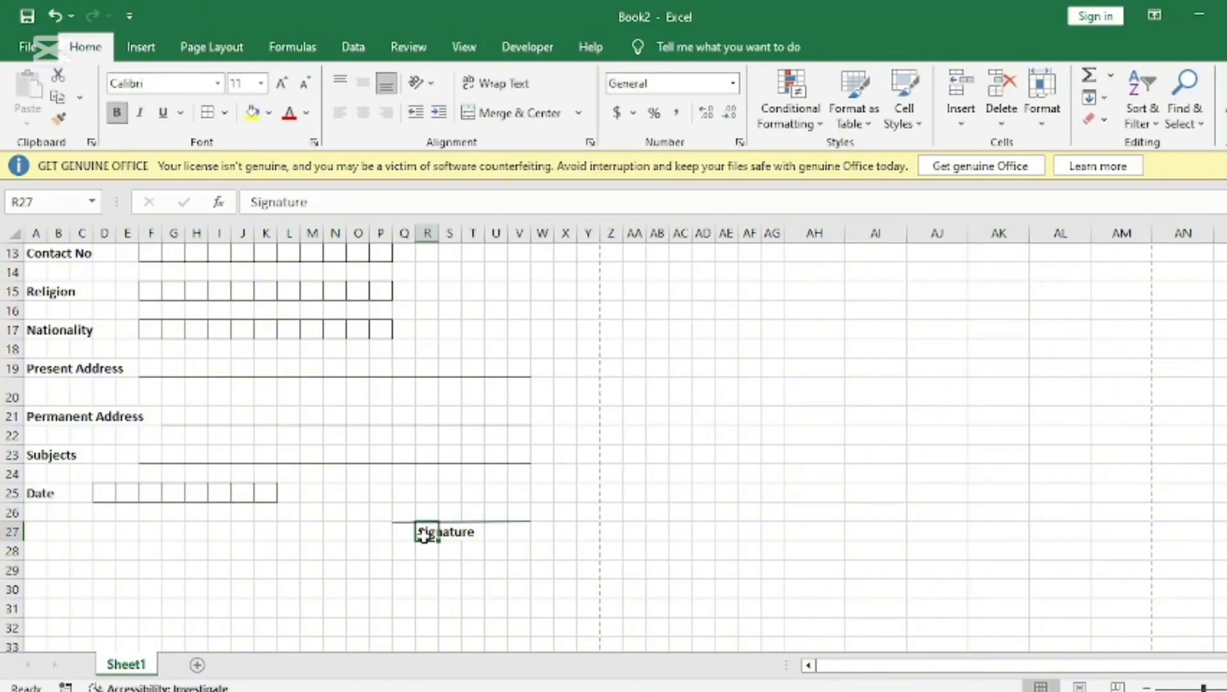
- Set the outline weight of the line above "Signature" to 2¼ pt
left_click(480, 521)
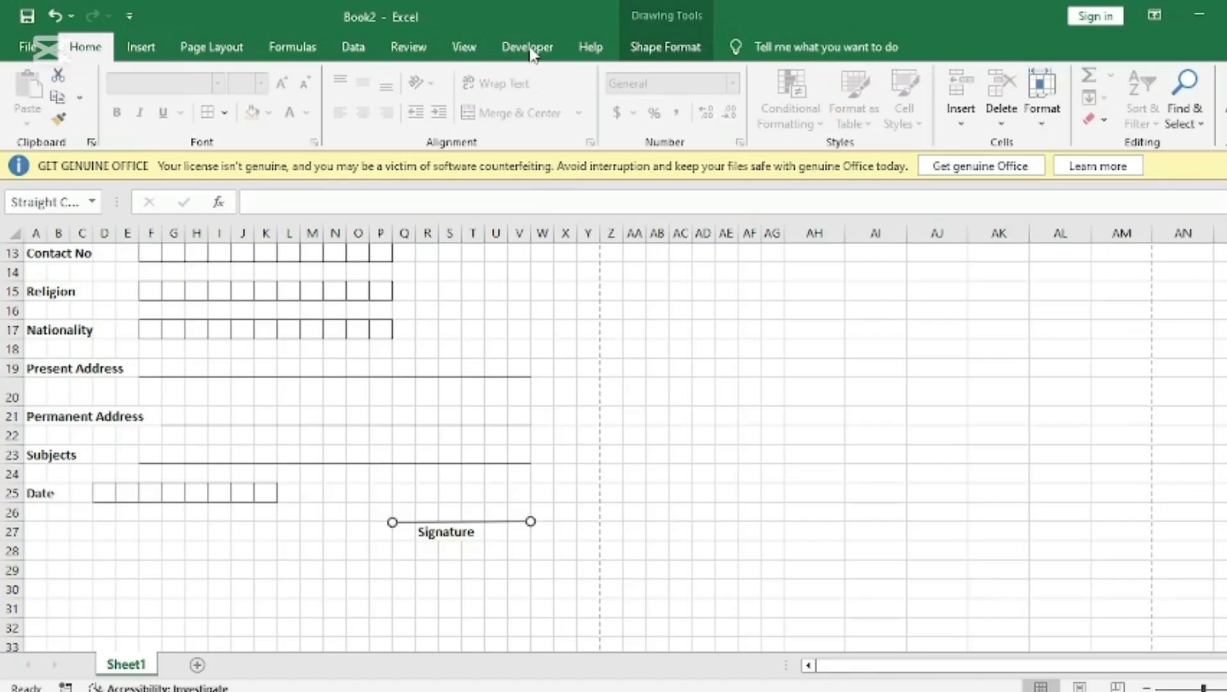
left_click(663, 50)
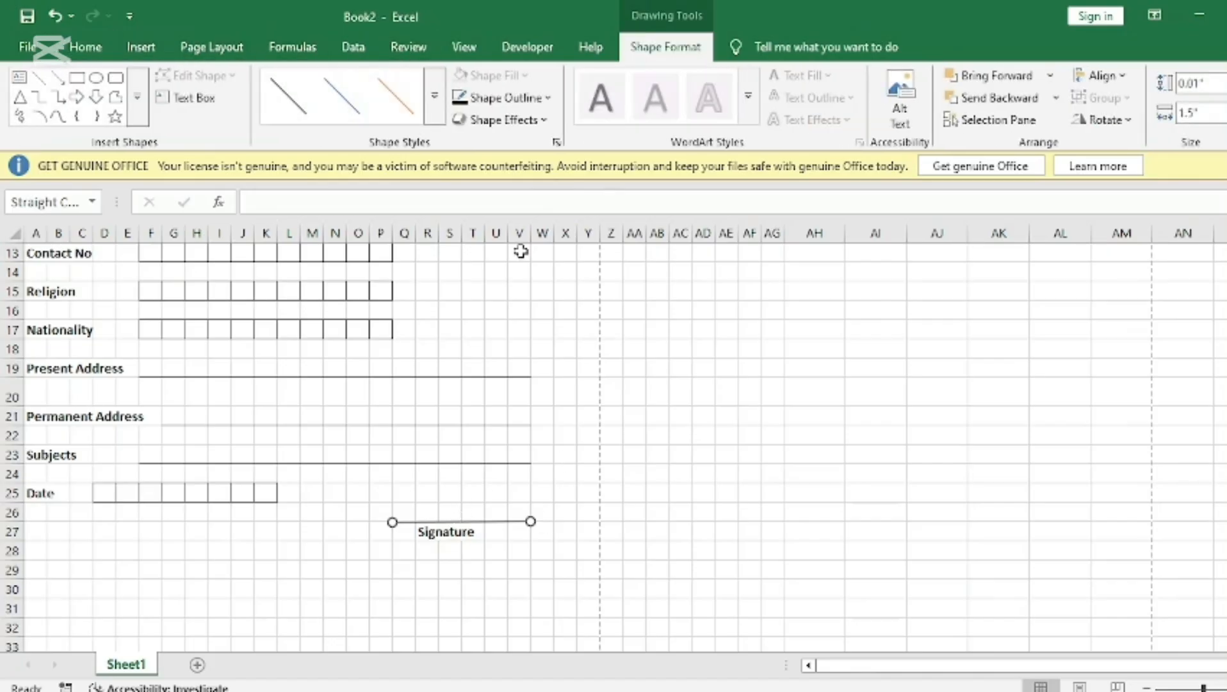
left_click(544, 98)
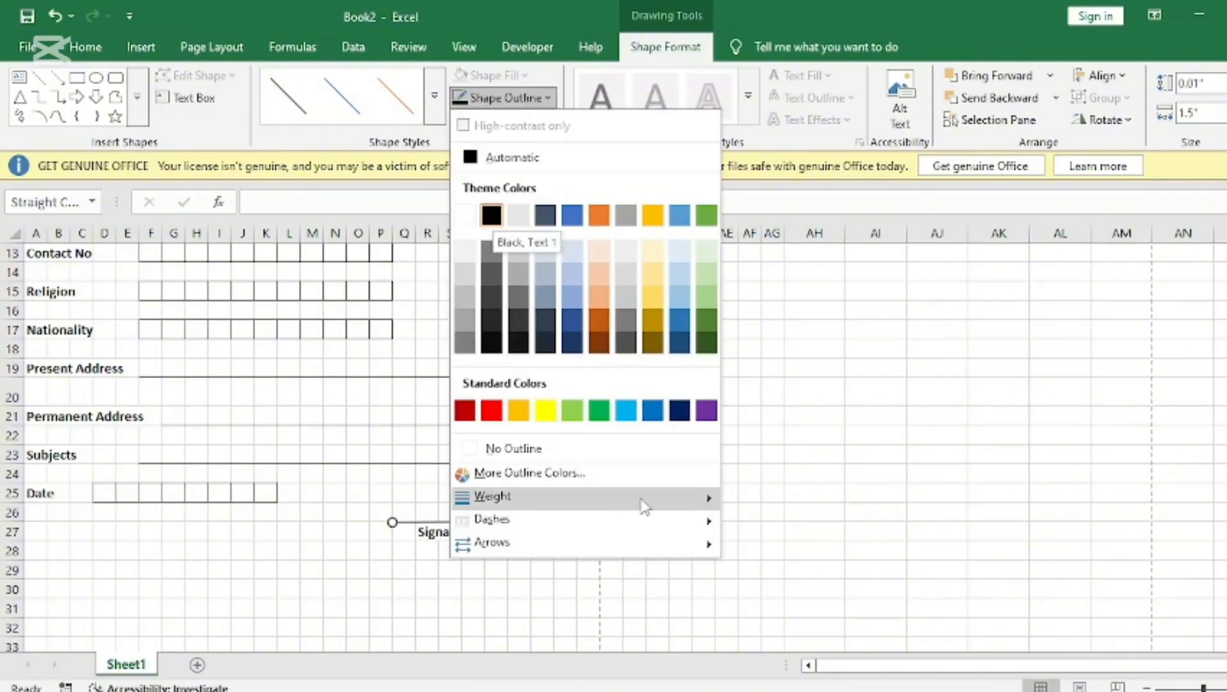
mouse_move(669, 500)
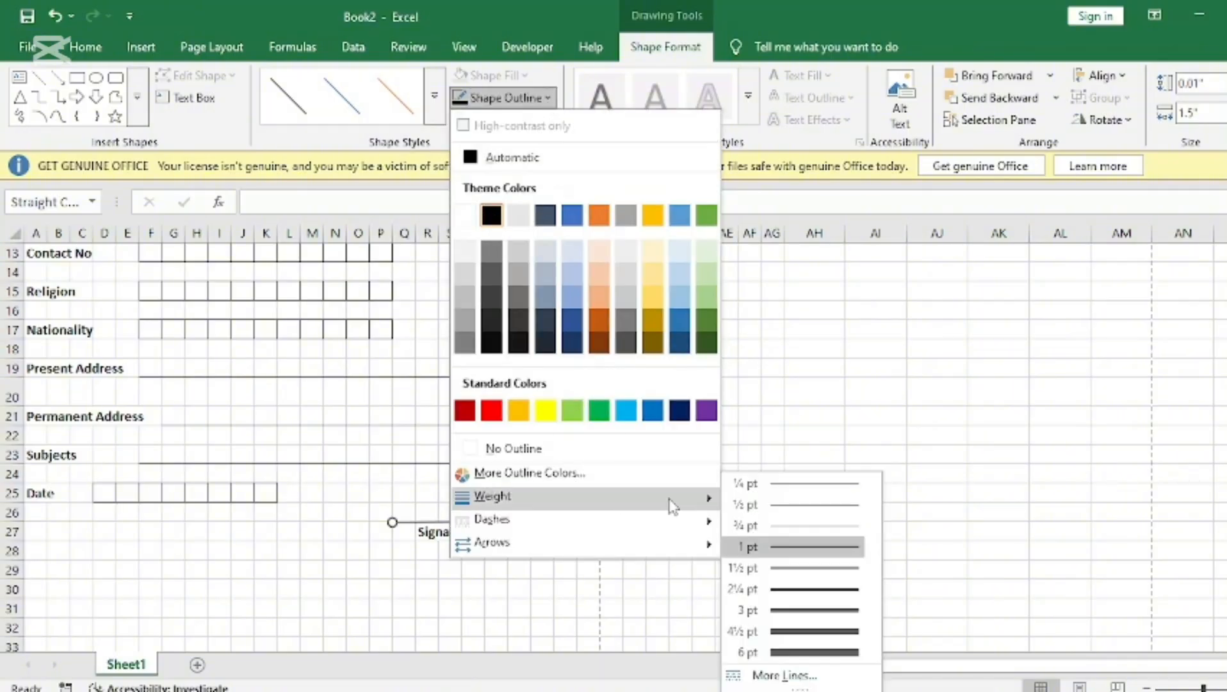
left_click(807, 590)
left_click(563, 531)
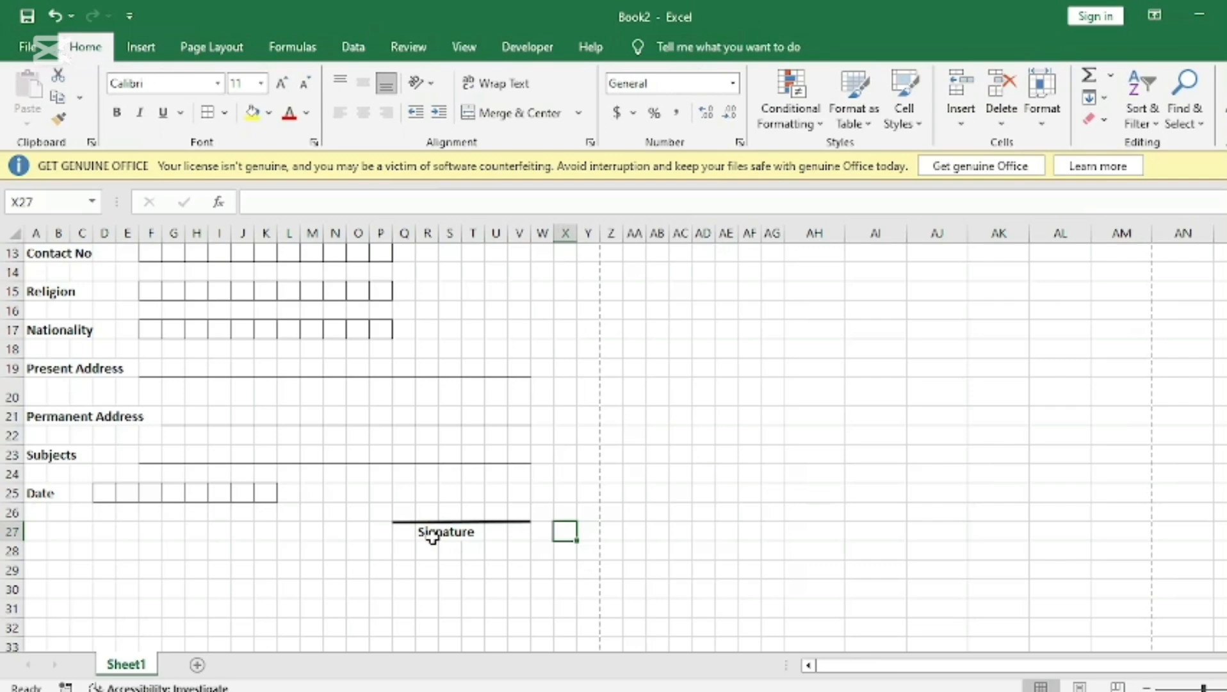
left_click(432, 536)
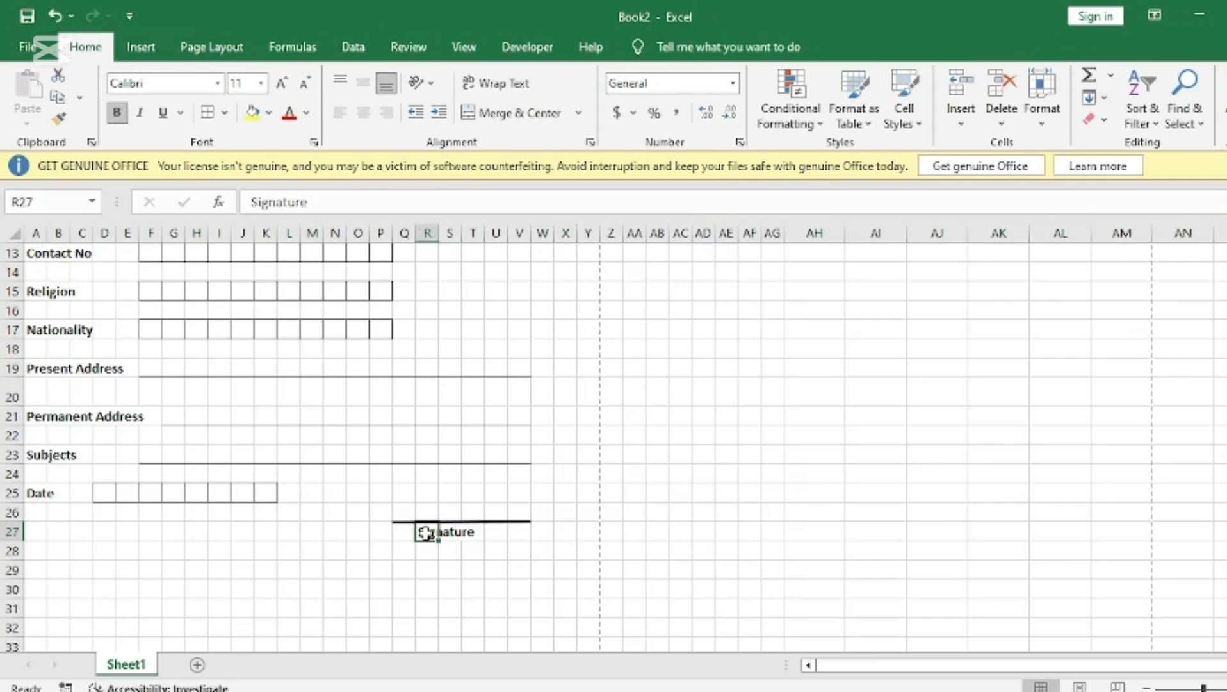
key("ctrl+Right")
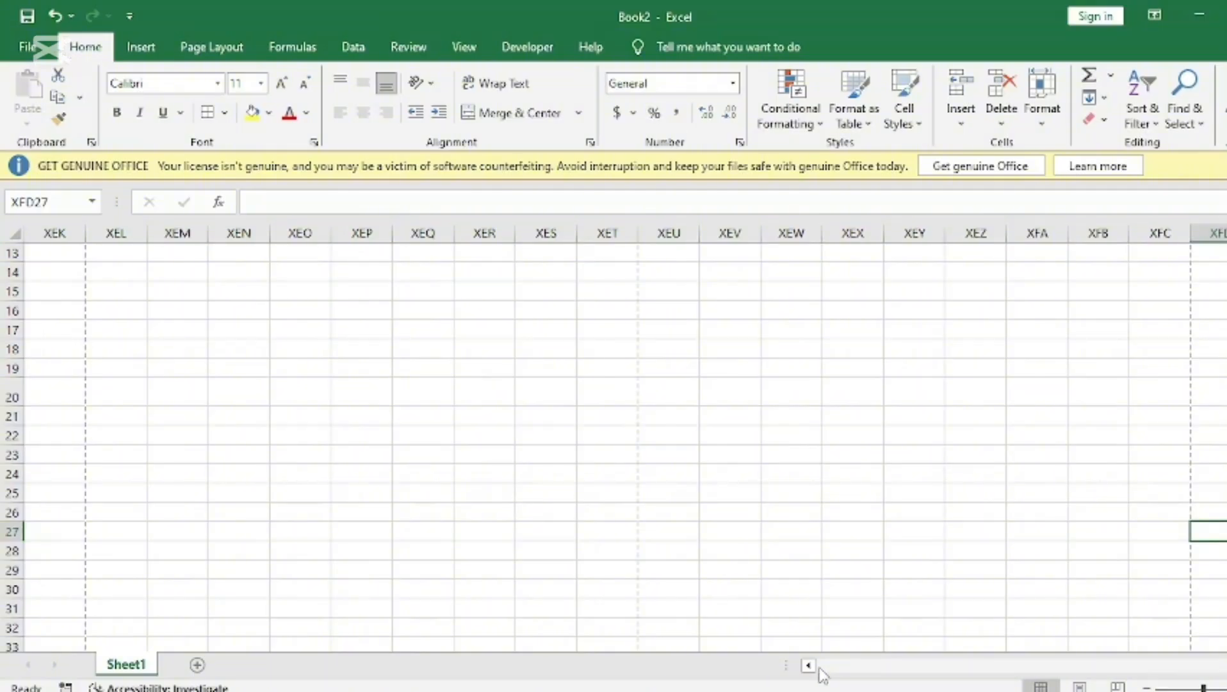
left_click_drag(819, 667, 828, 669)
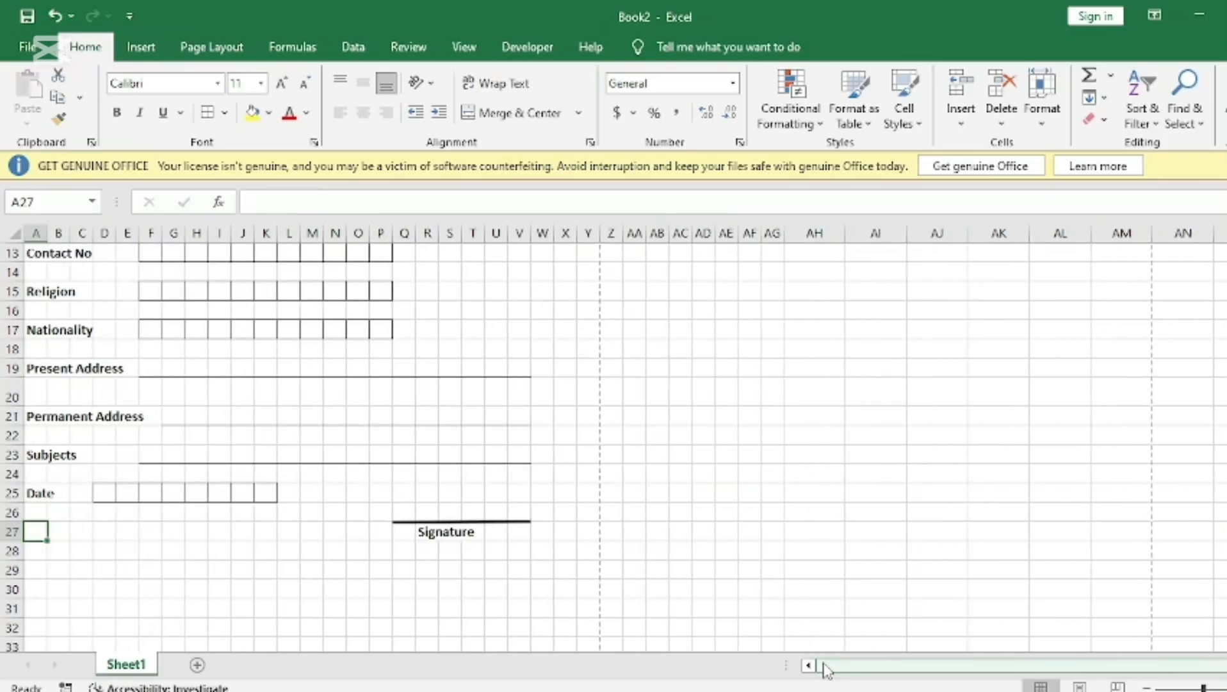
- Increase the font size of the "Signature" label in R27 to 12
scroll(562, 596, "up", 1)
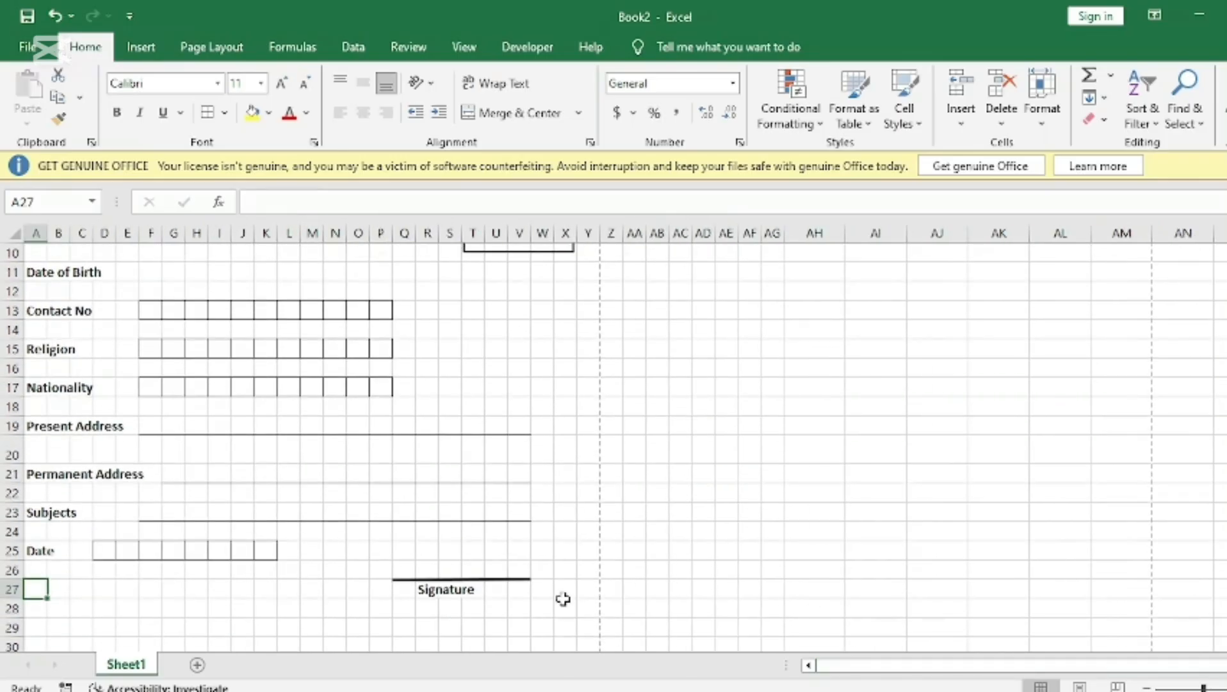
left_click(429, 594)
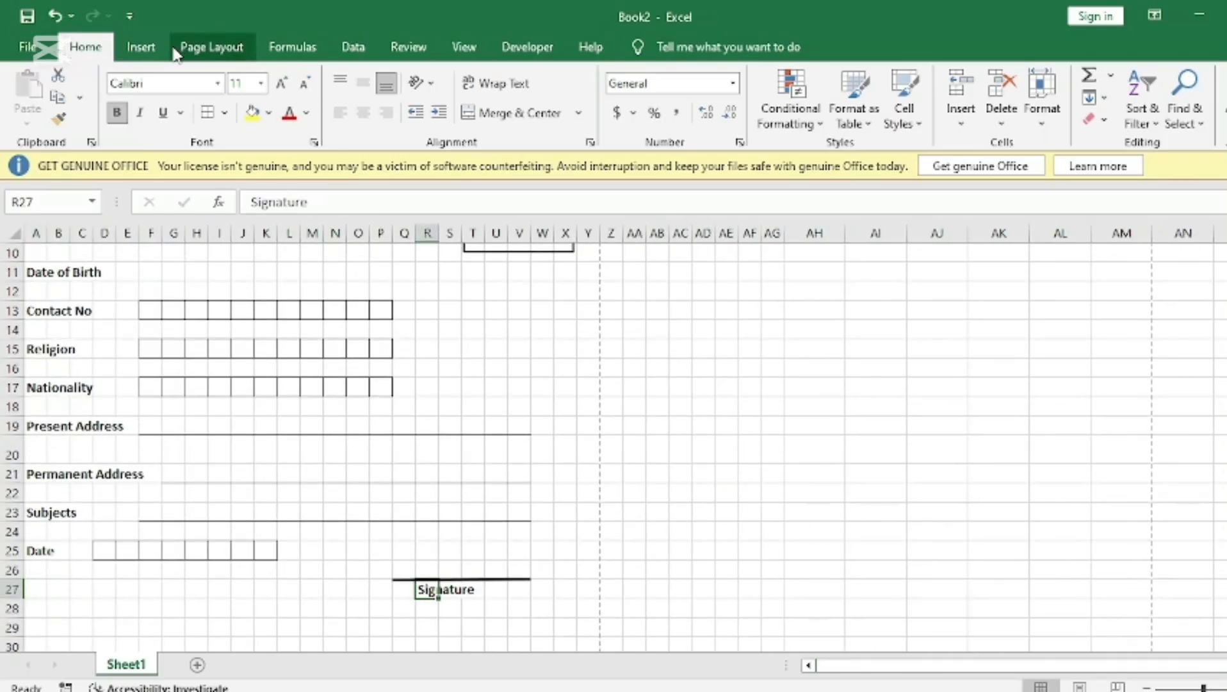
left_click(282, 83)
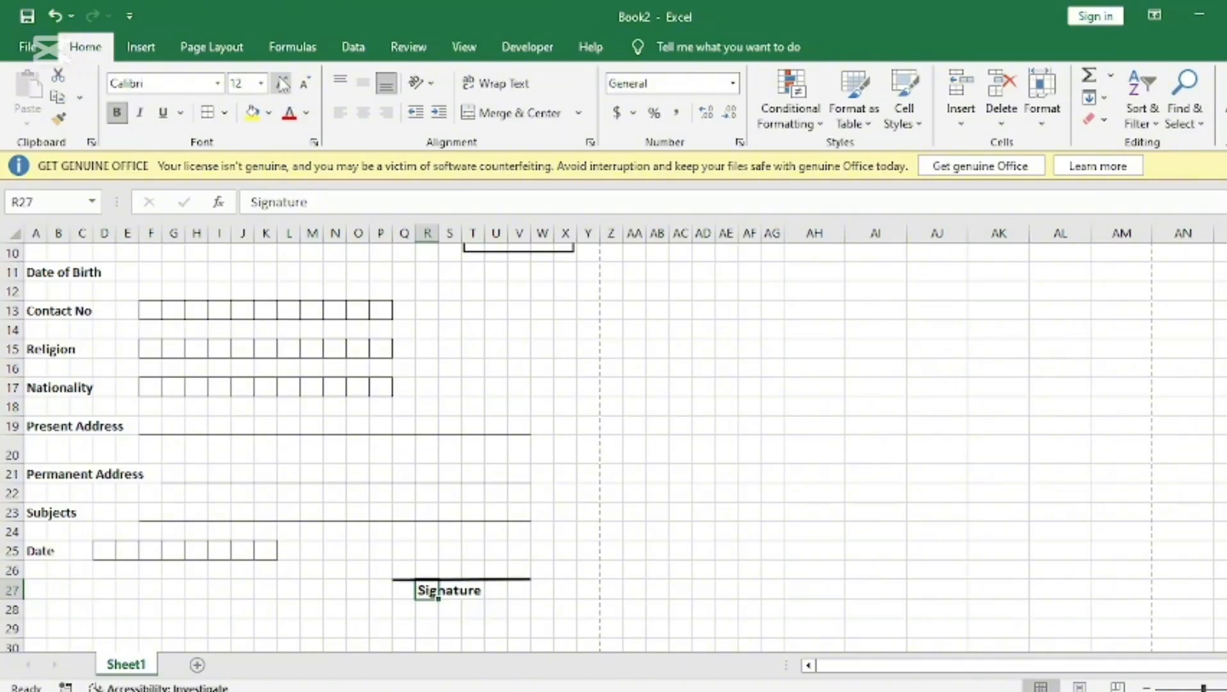
left_click(313, 607)
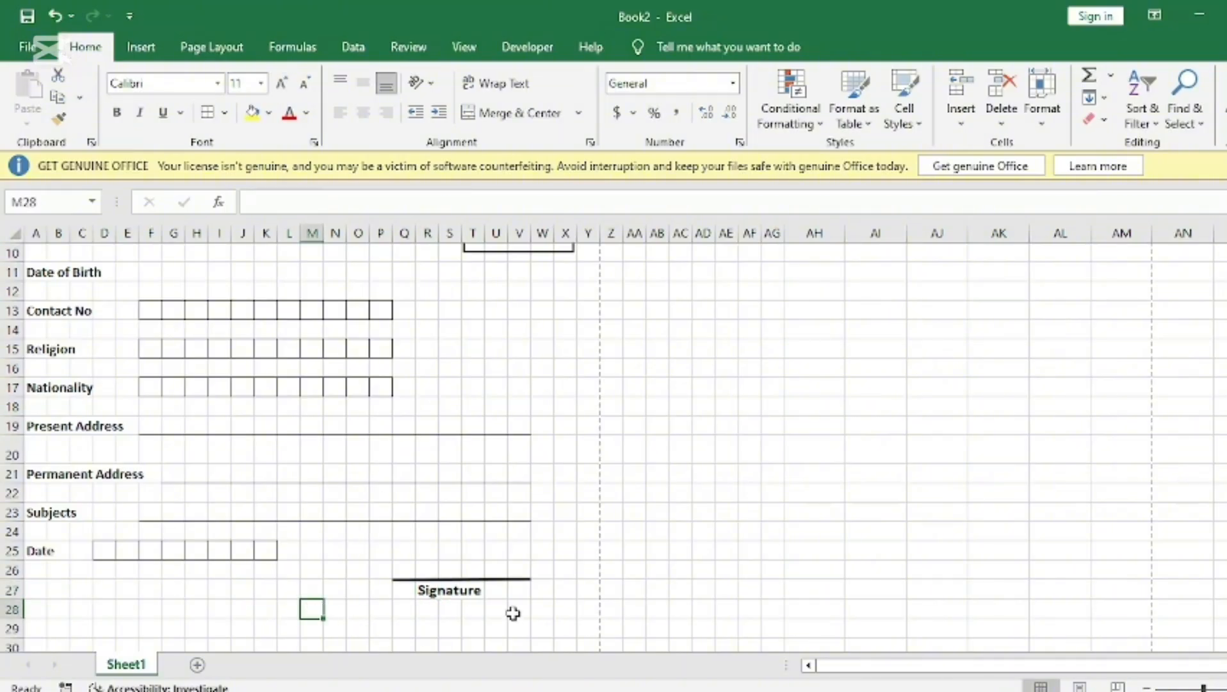
- Move the "Signature" label down one row to R28 and shift its line down to sit directly above it
left_click(450, 595)
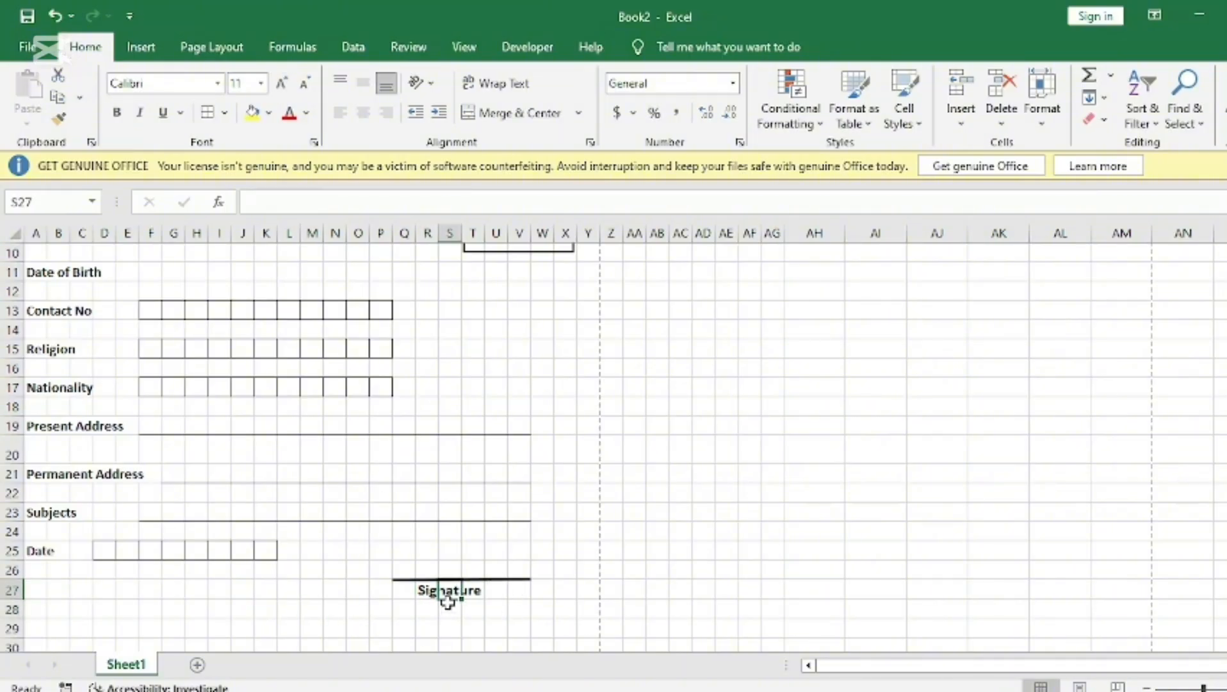
left_click(422, 594)
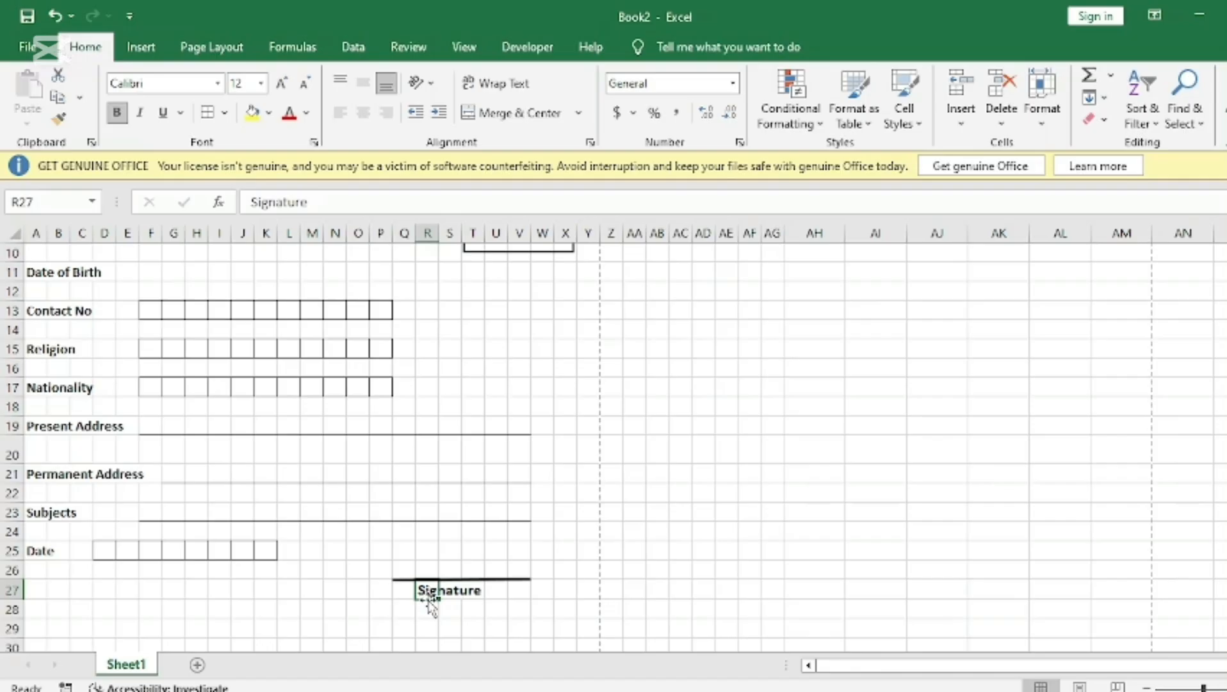
mouse_move(428, 605)
left_mouse_down()
mouse_move(428, 616)
mouse_move(434, 602)
left_mouse_up()
left_click(456, 580)
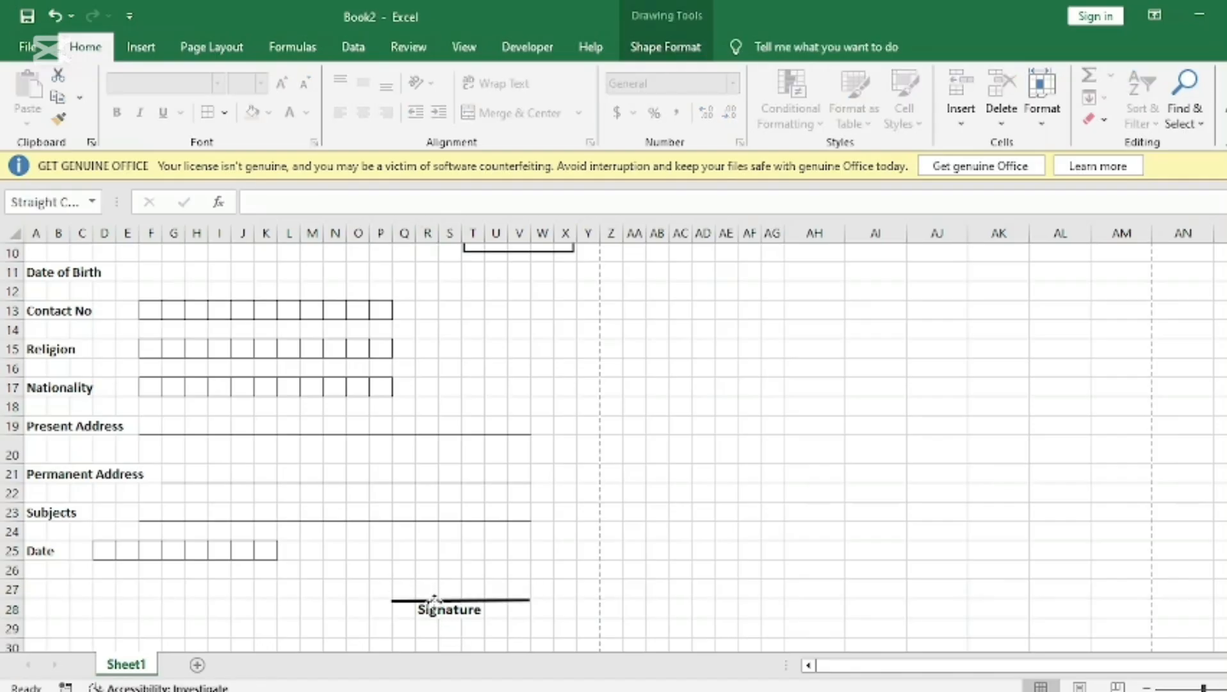
left_click(358, 587)
- Add a bold "Notes:" label in cell A29
scroll(378, 537, "up", 3)
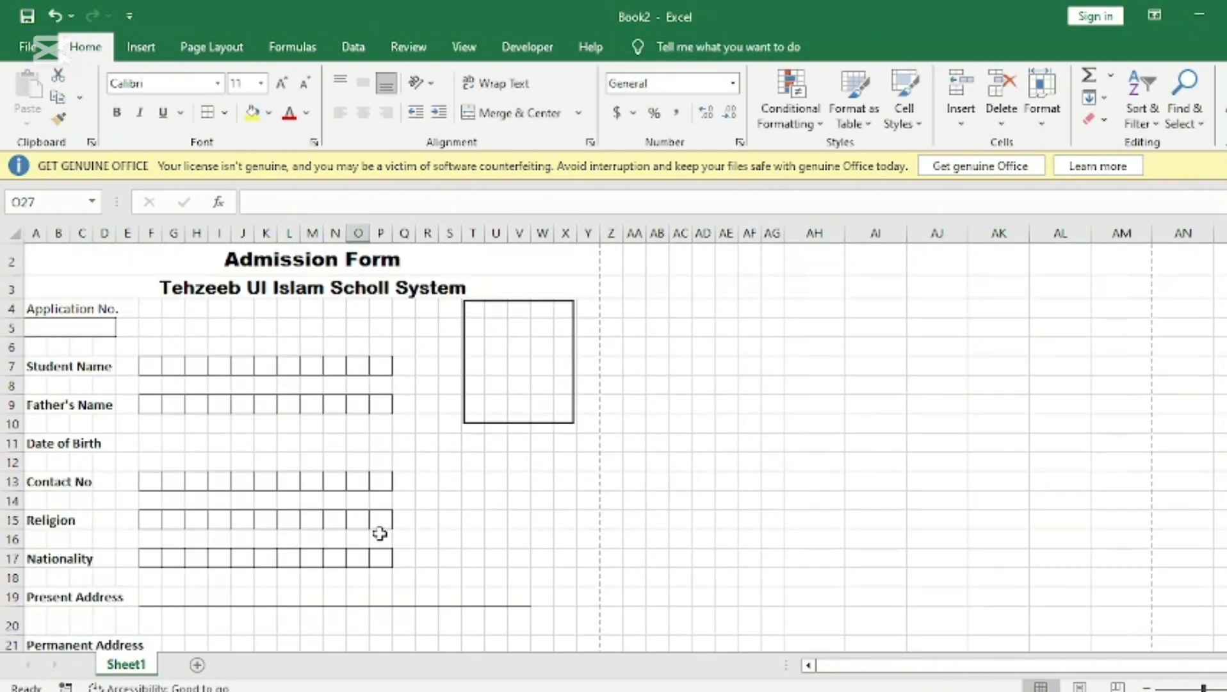
scroll(433, 400, "down", 6)
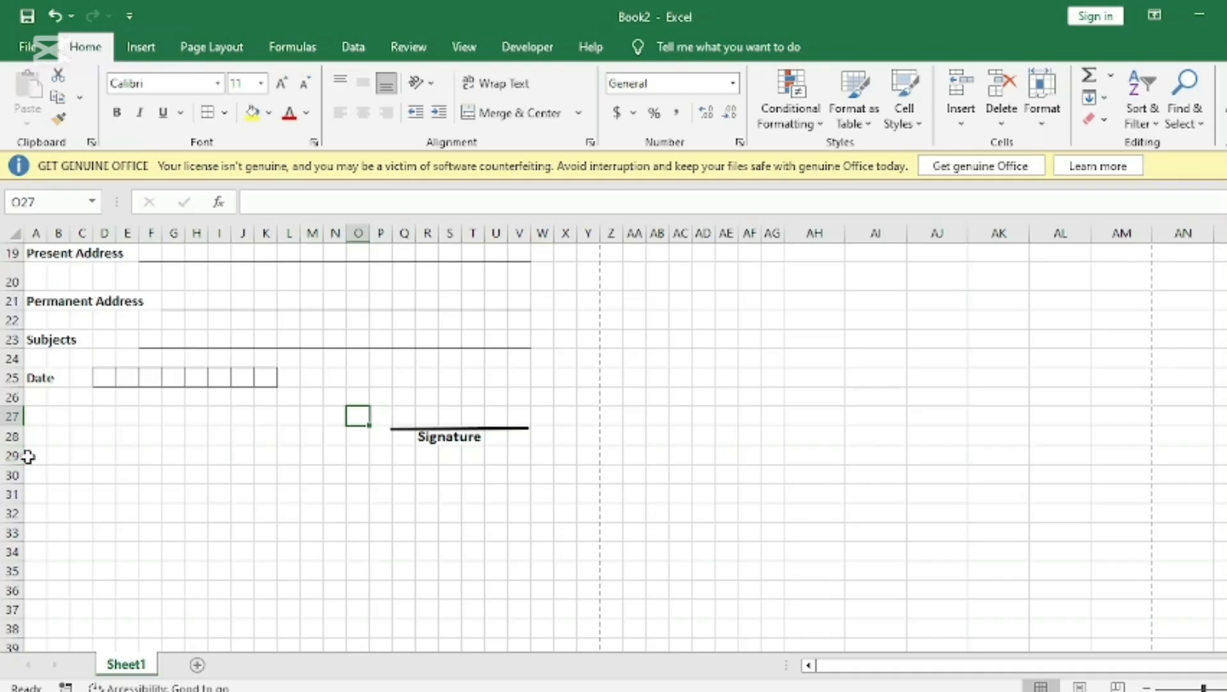
left_click(39, 454)
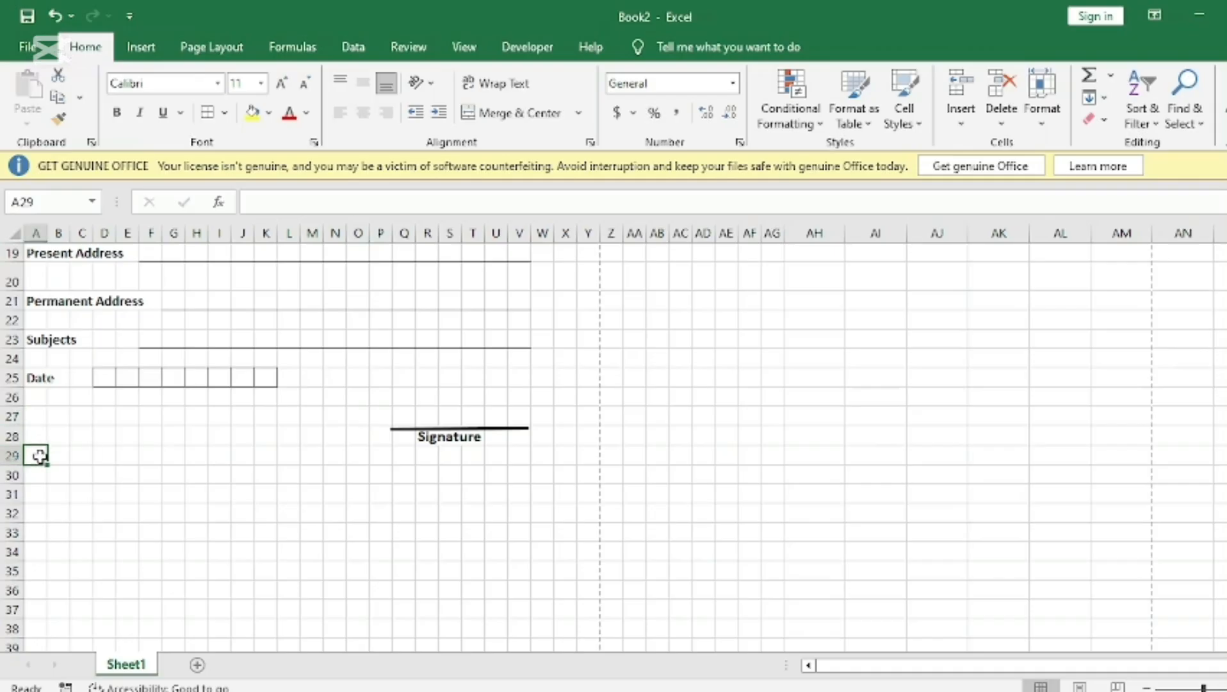
type("Notes:")
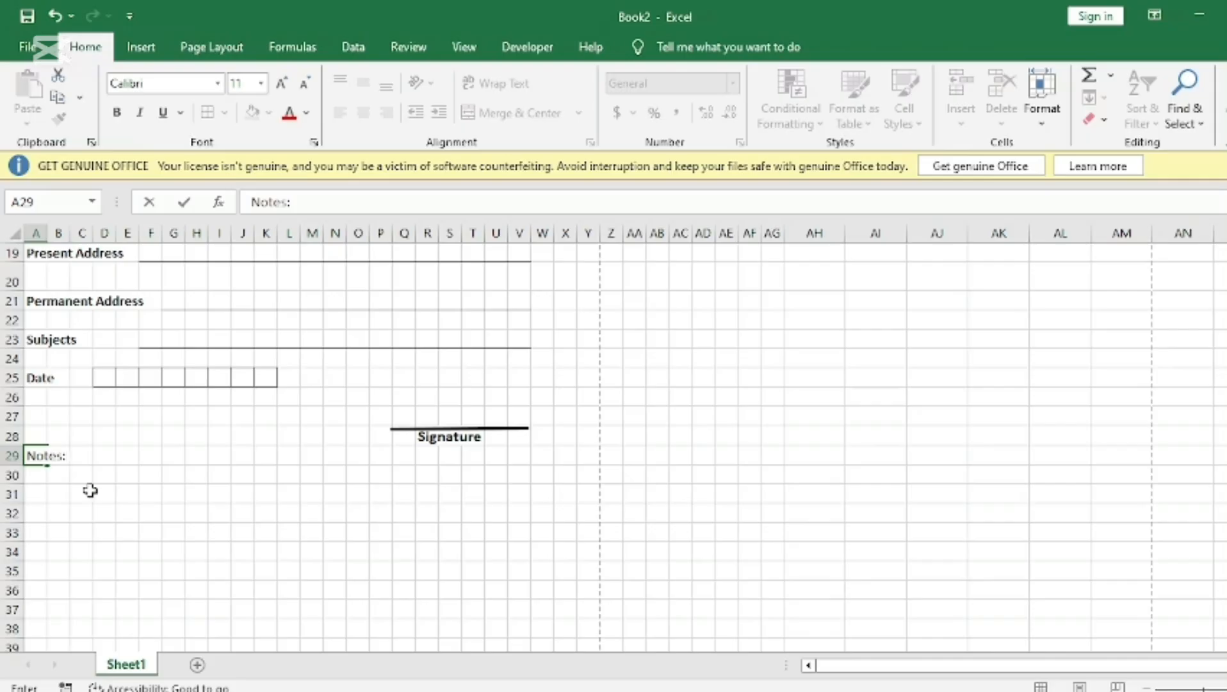
left_click(189, 533)
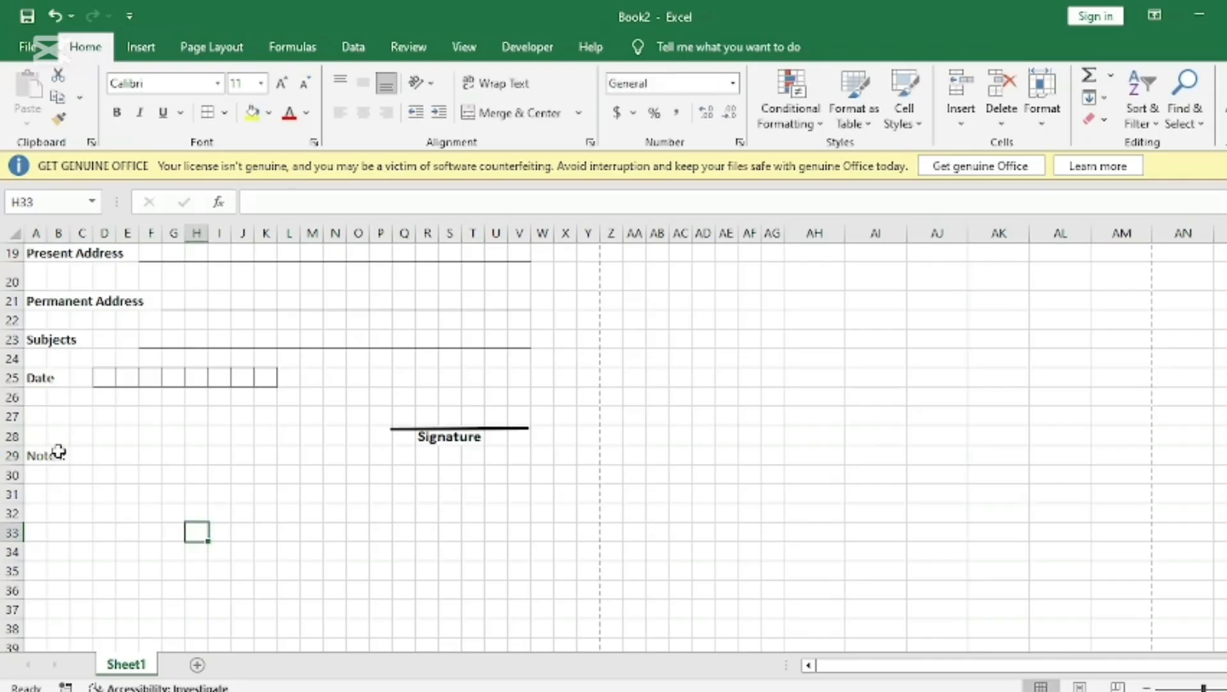
left_click(36, 455)
key("ctrl+b")
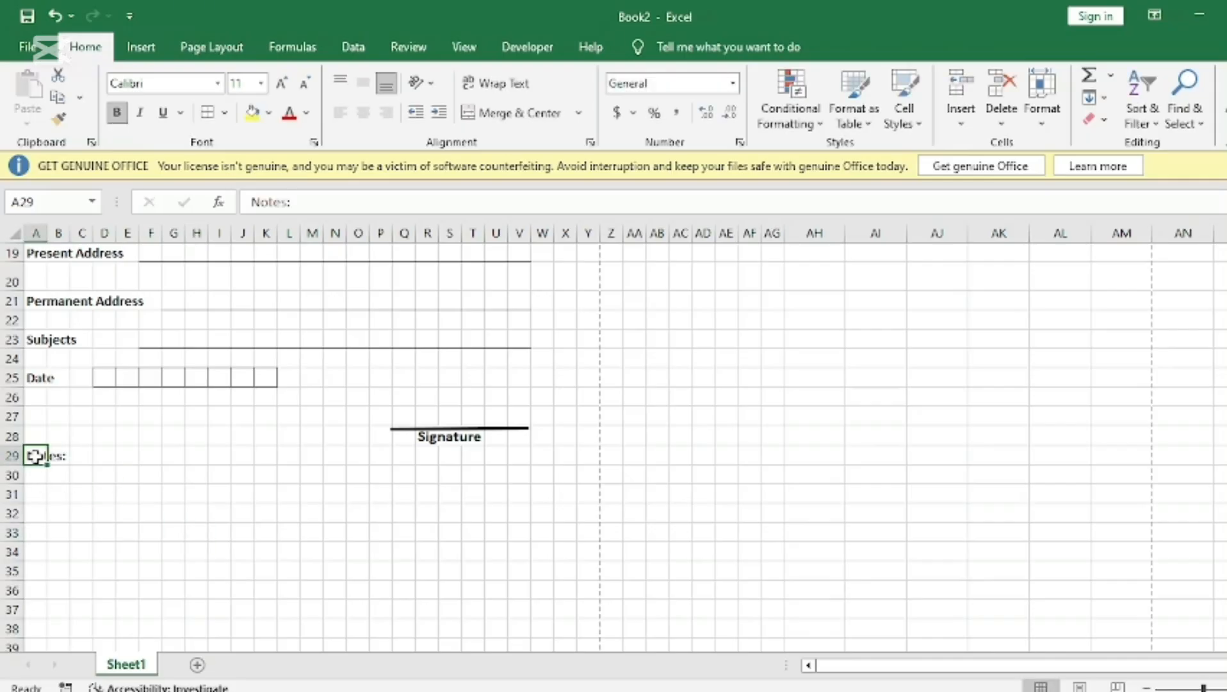
- Check the form's A4 page layout and margins in the print preview, and return to the sheet
scroll(296, 524, "up", 6)
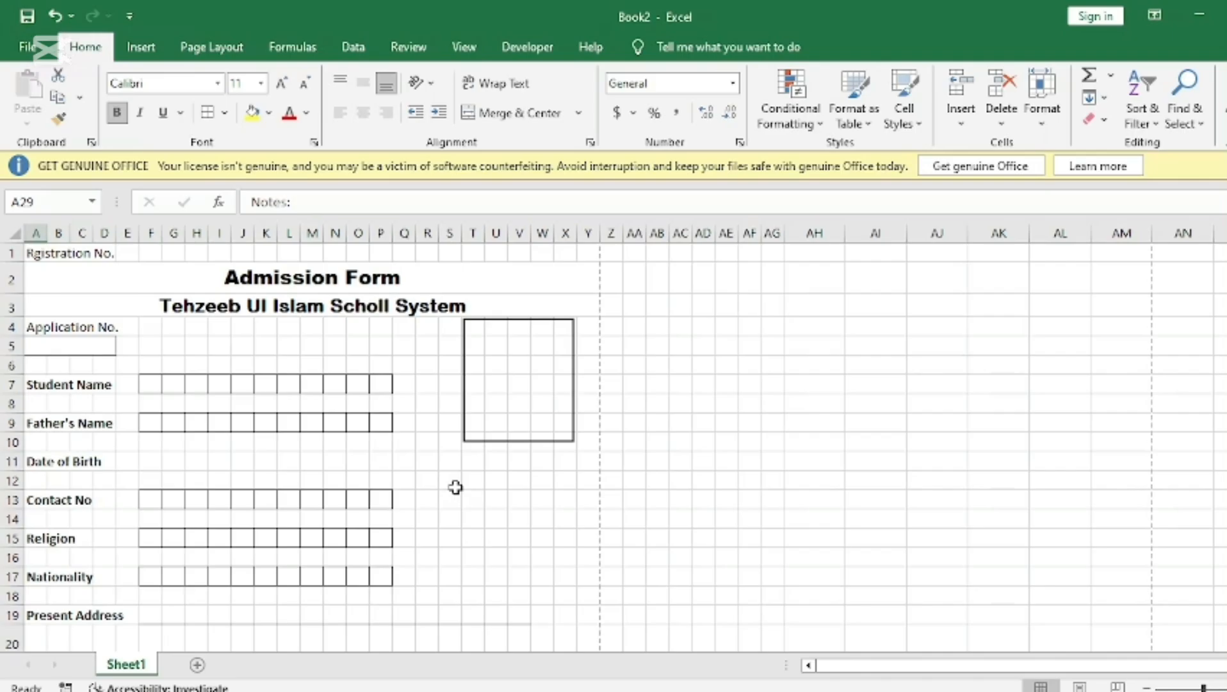
key("ctrl+p")
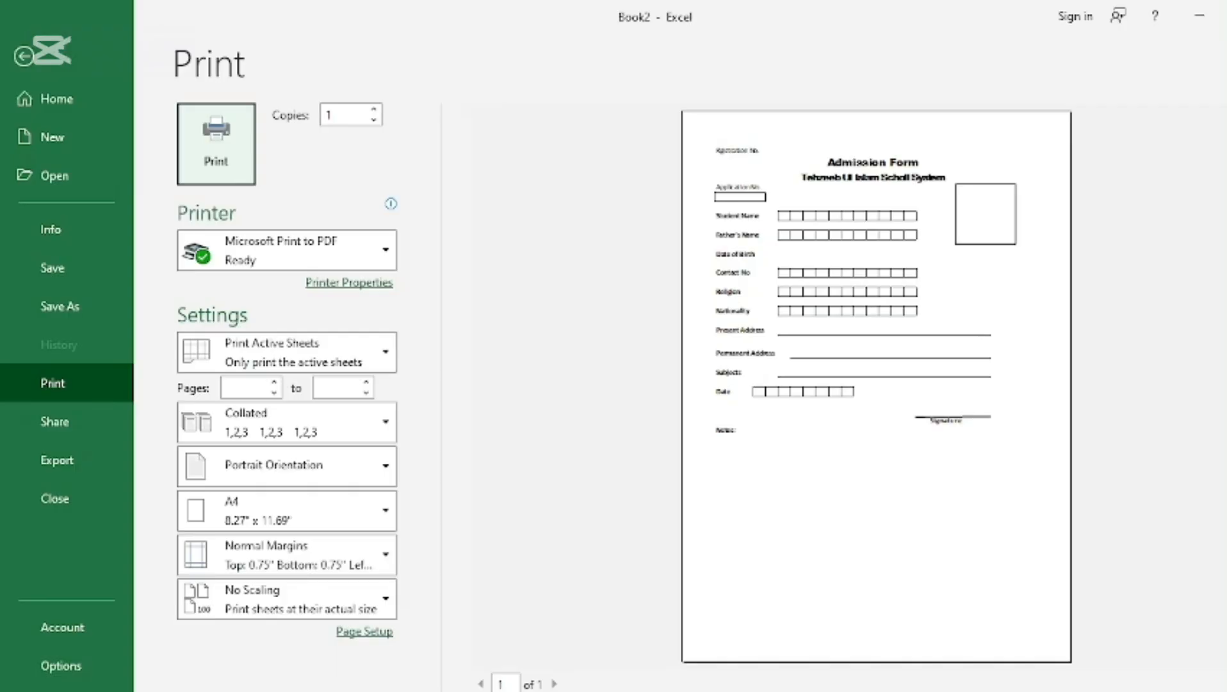
left_click(1224, 683)
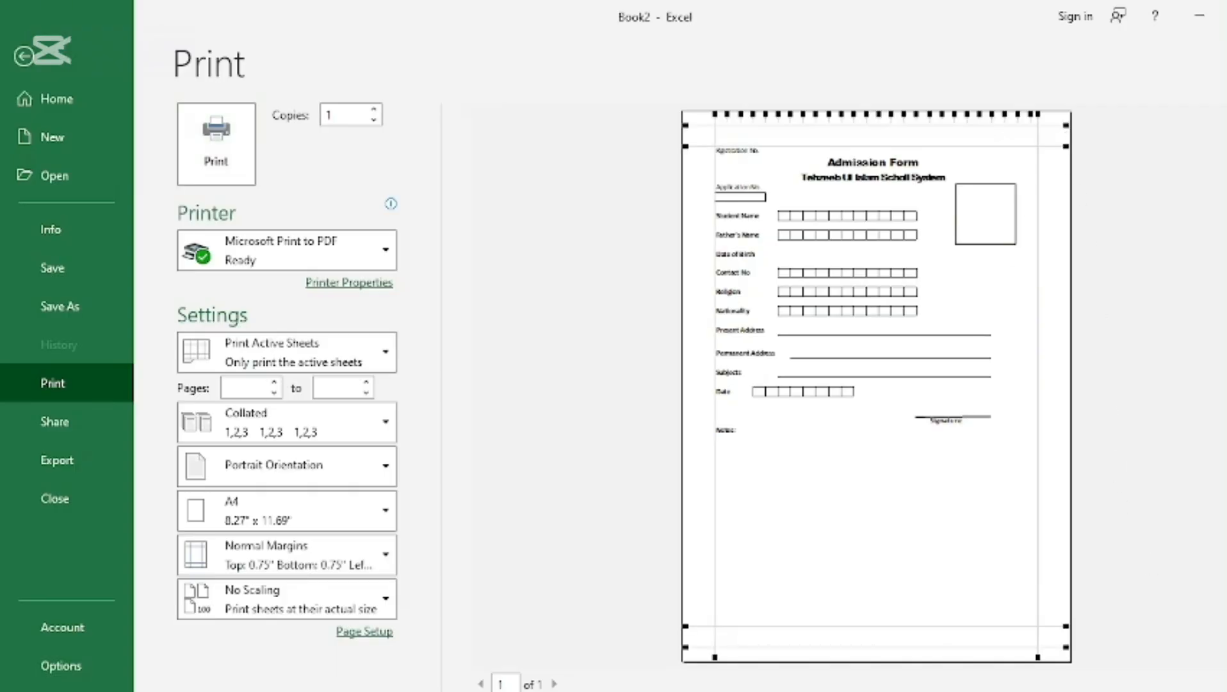
left_click(1224, 684)
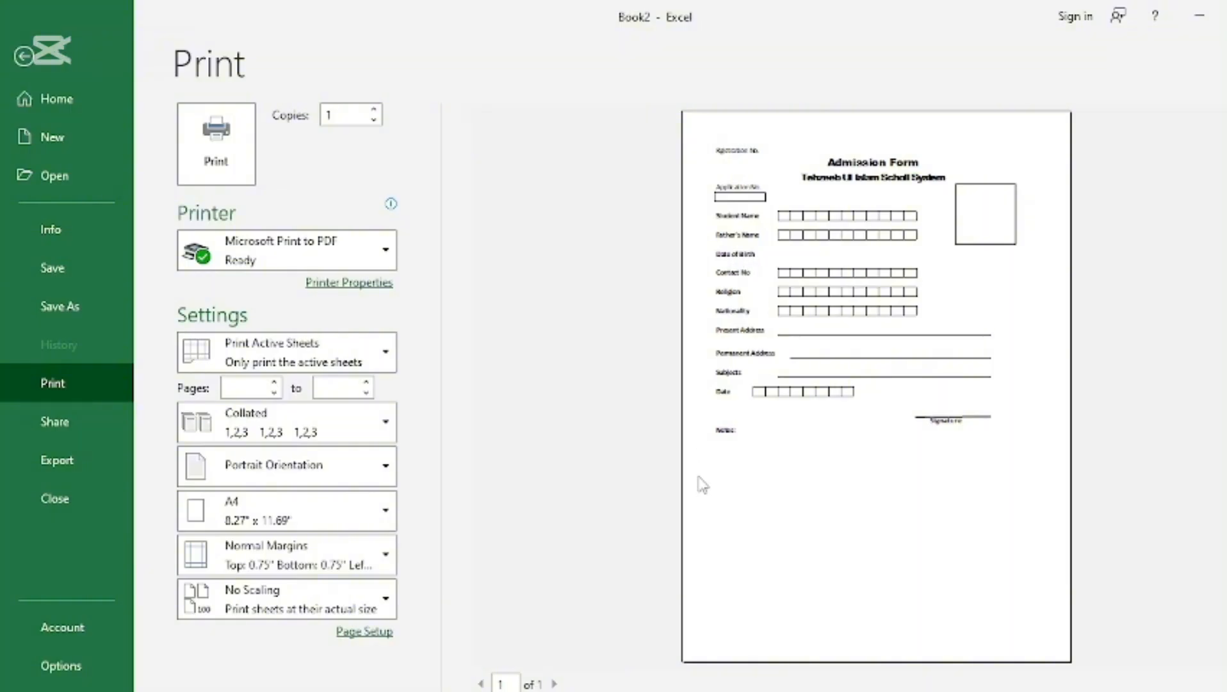
key("Escape")
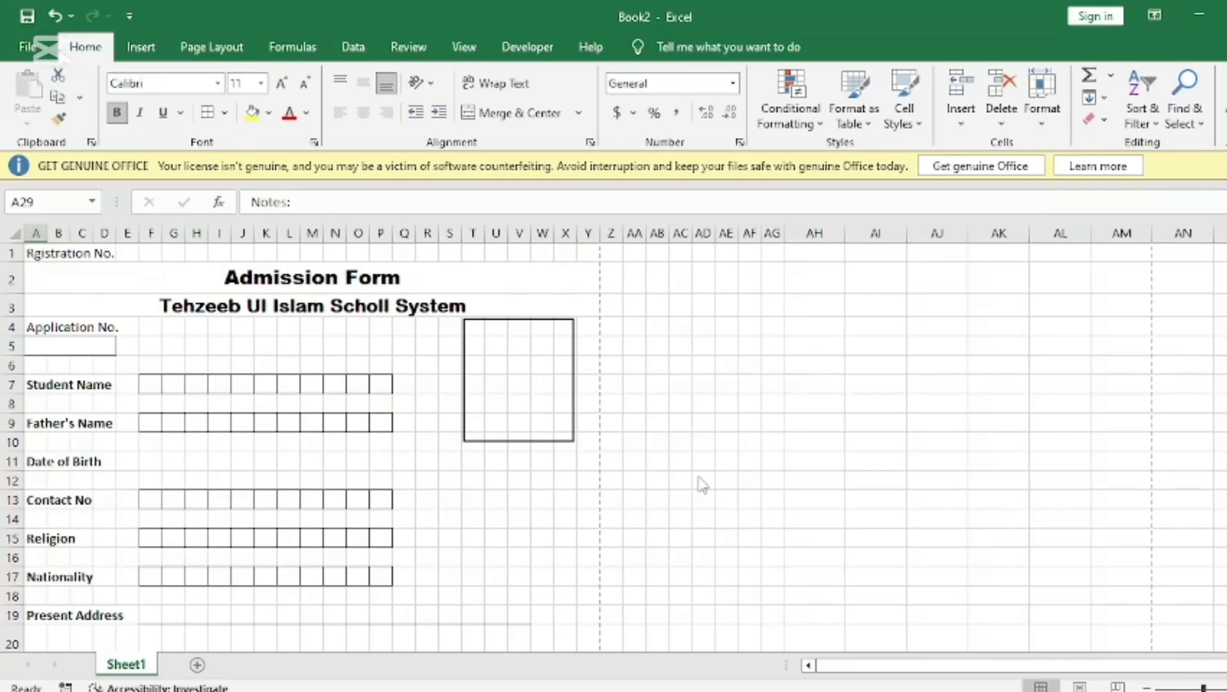
- Enter "Day" in F11, "Month" in I11 and "Year" in M11 on the Date of Birth row
left_click(150, 460)
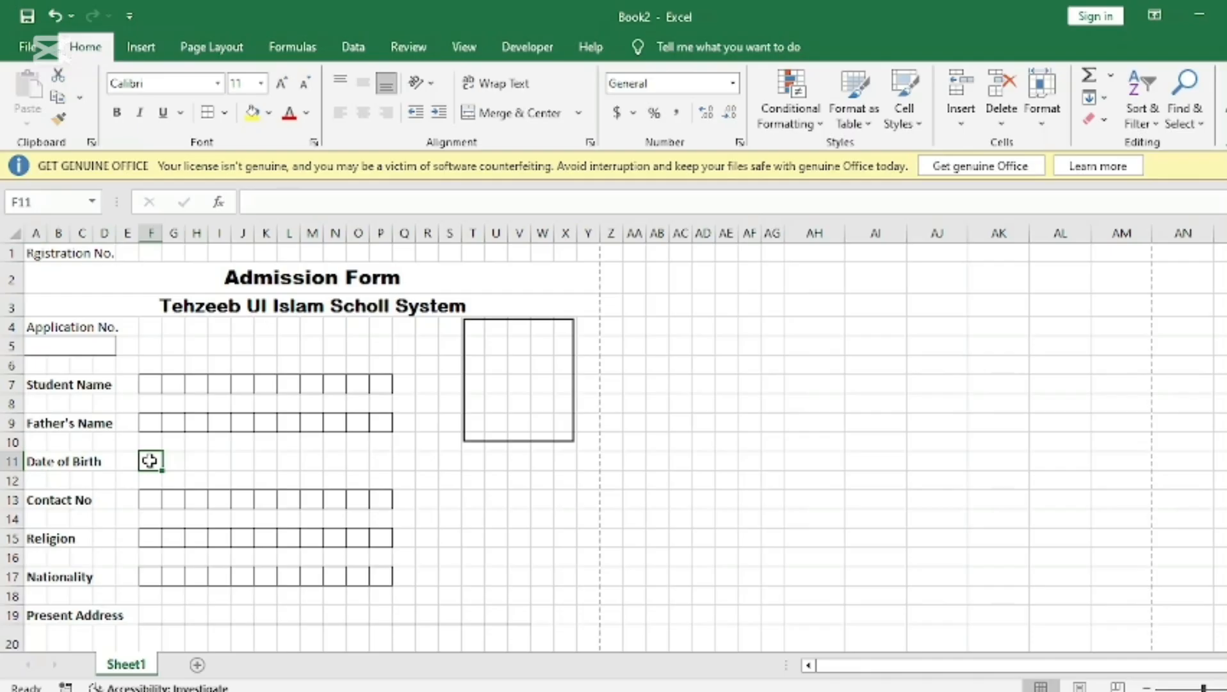
type("Day")
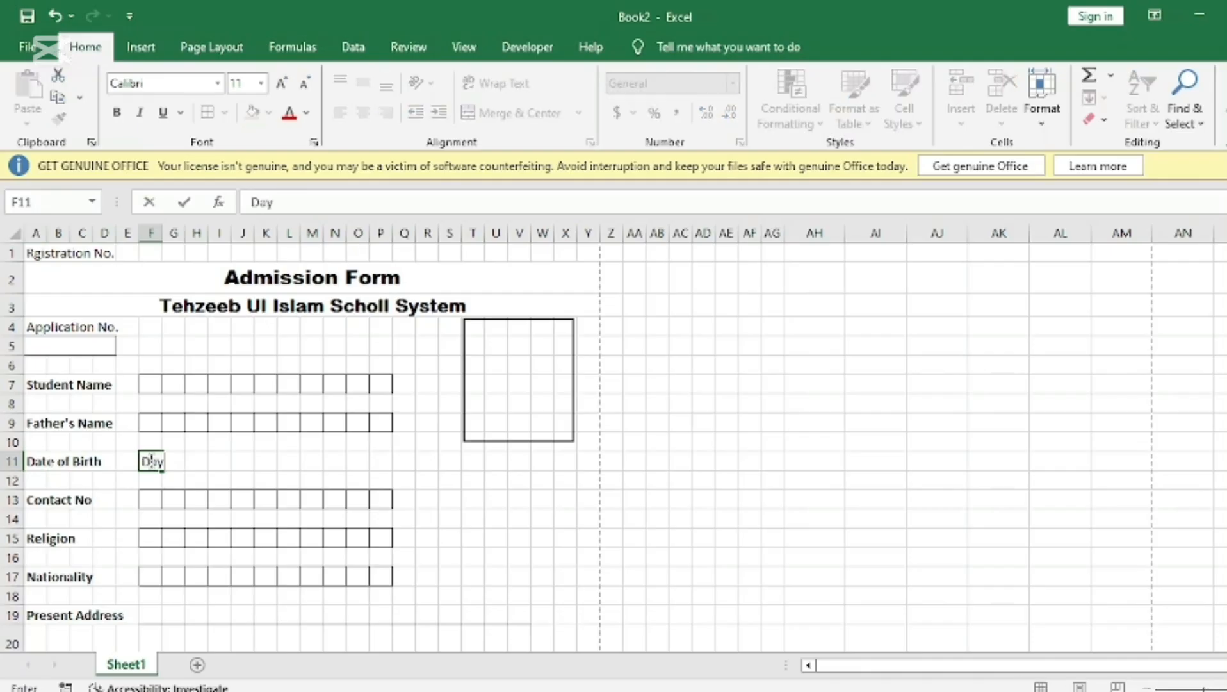
key("Tab")
key("Tab")
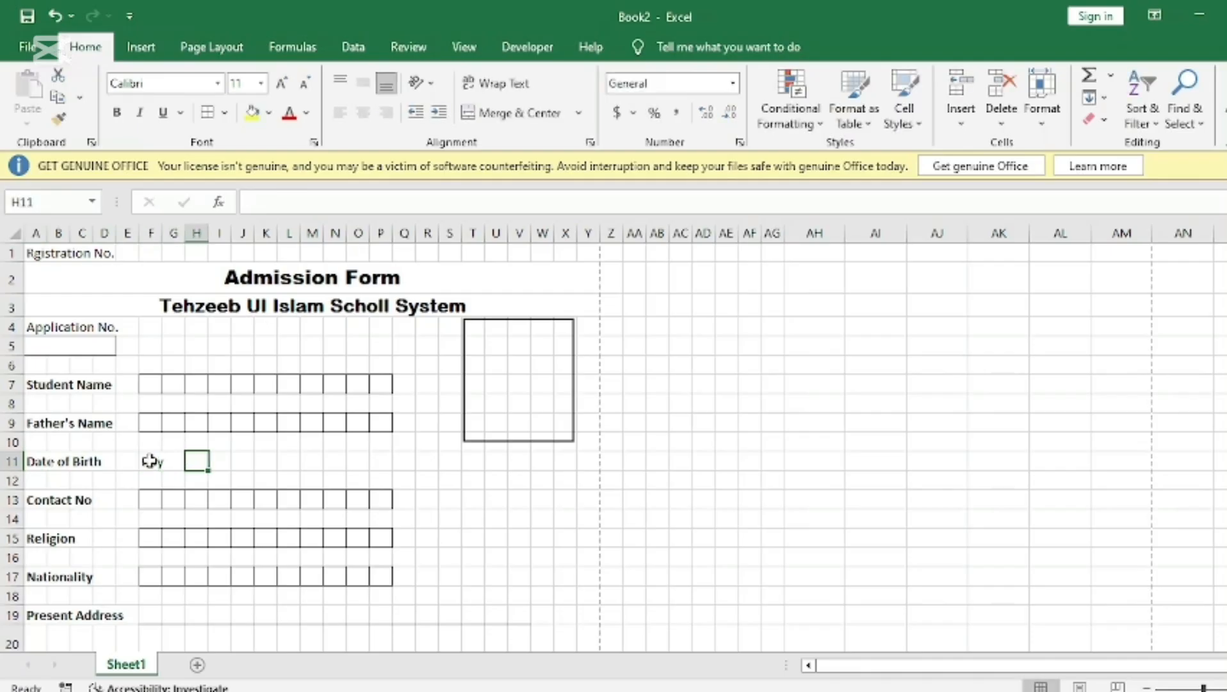
key("Tab")
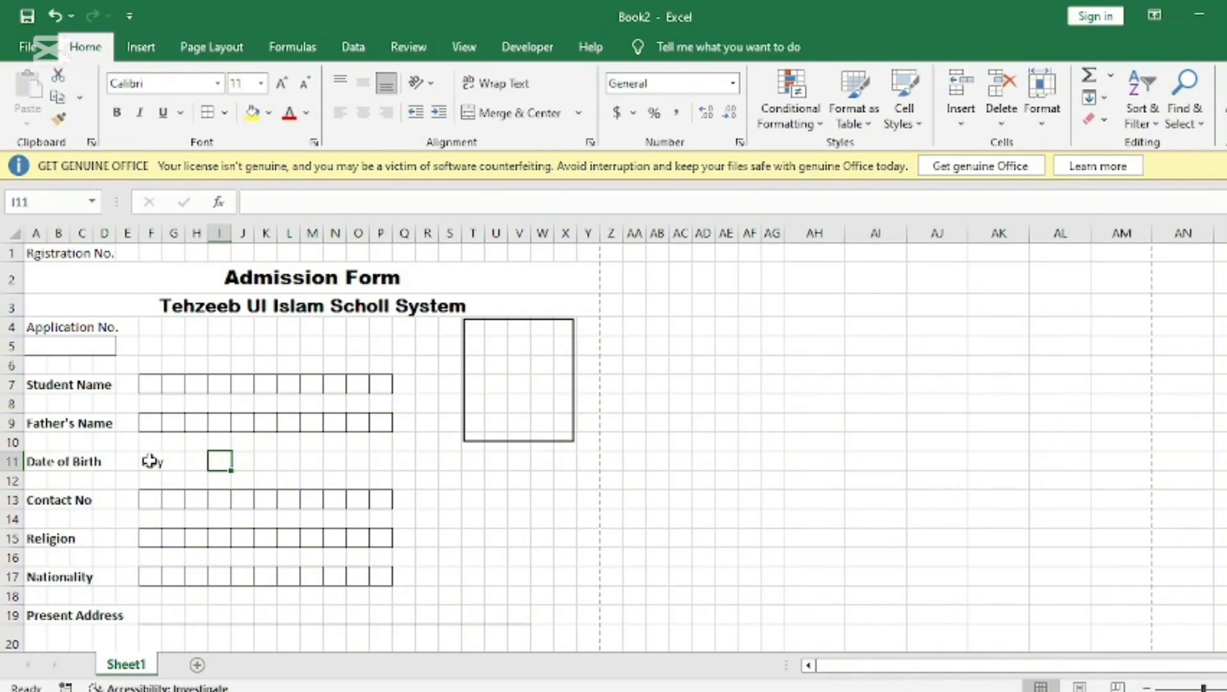
type("M")
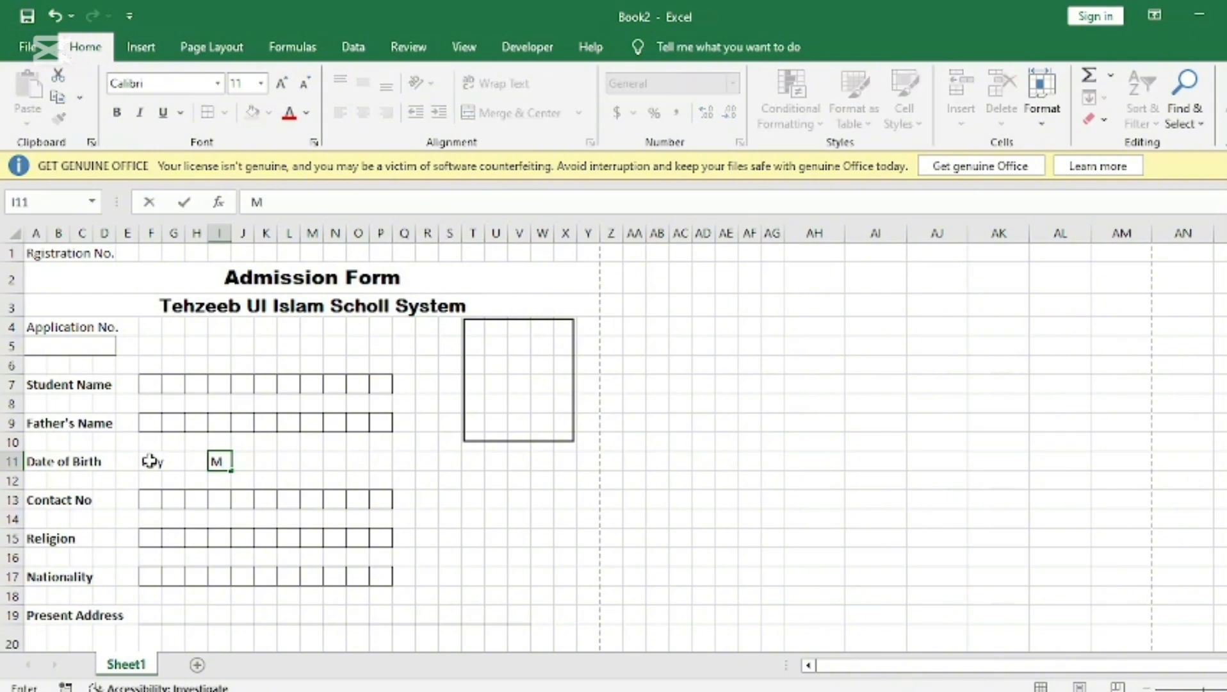
type("onth")
key("Tab")
key("Tab")
key("Tab")
key("Tab")
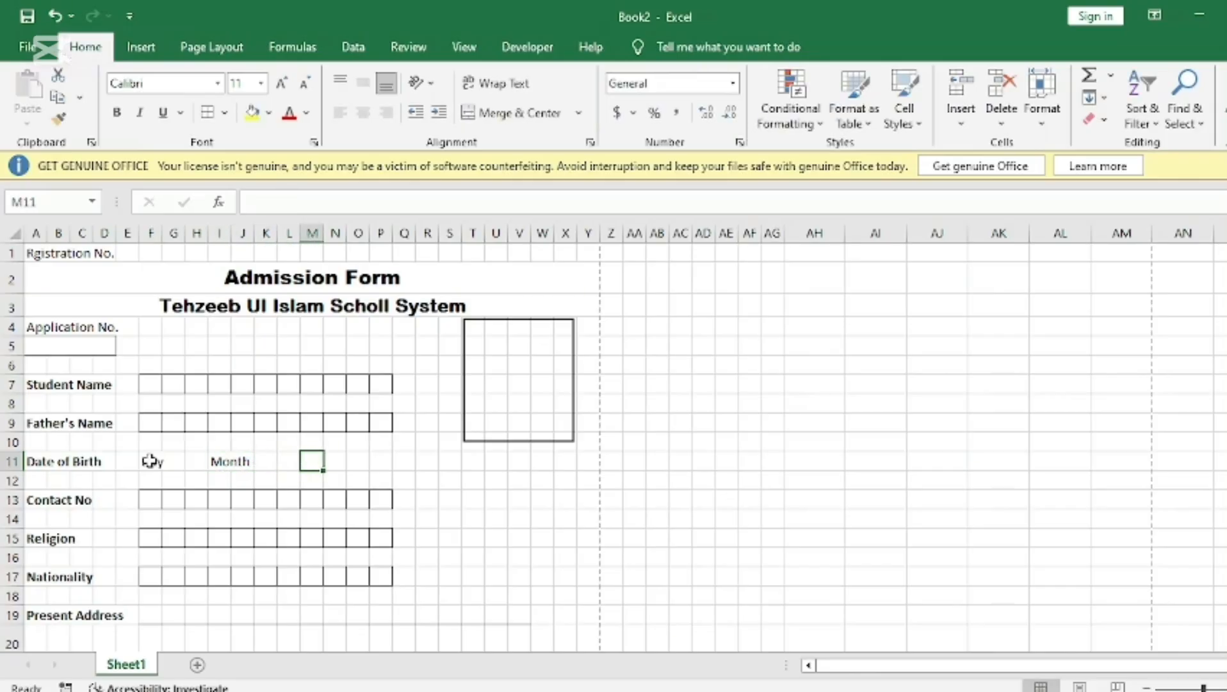
type("Year")
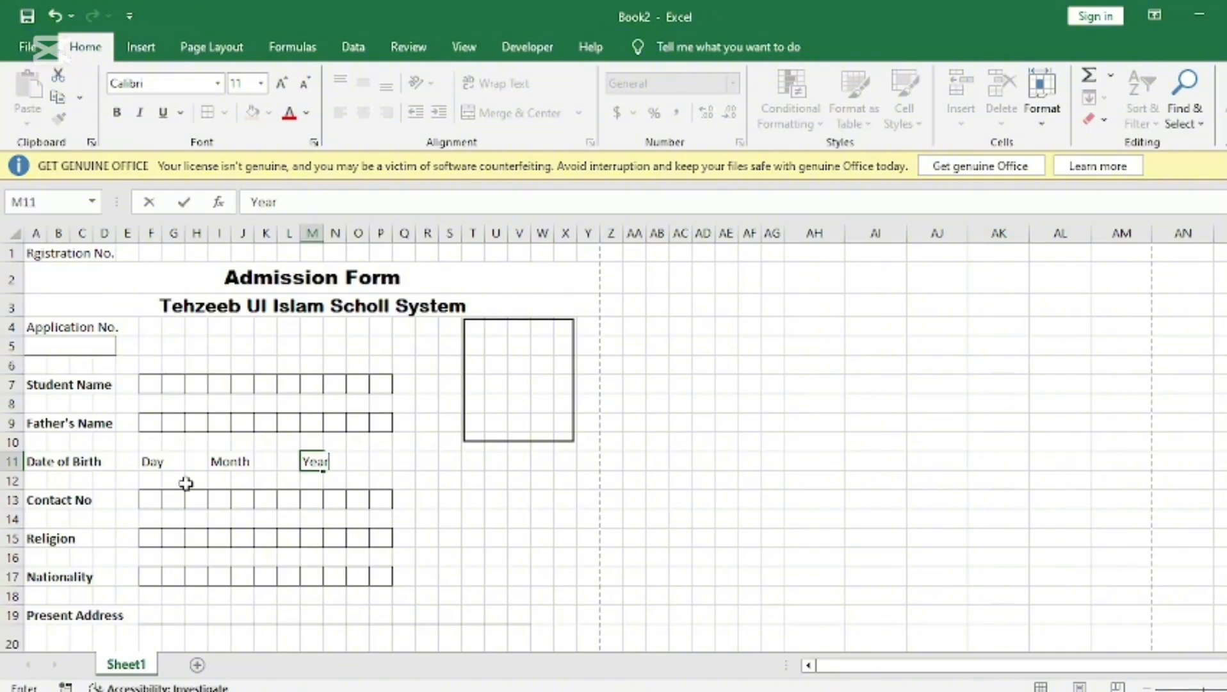
left_click(150, 461)
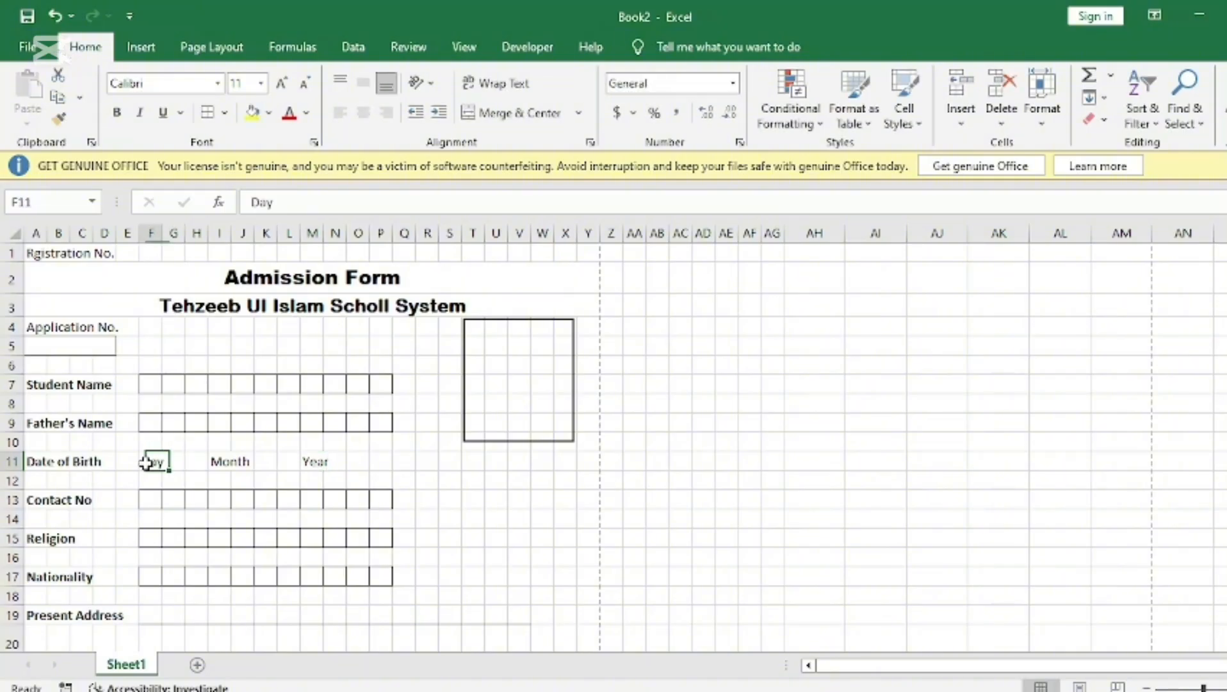
- Draw a rectangle about 0.2" high and 0.34" wide just after "Day" and place a copy of it just after "Month"
left_click(139, 49)
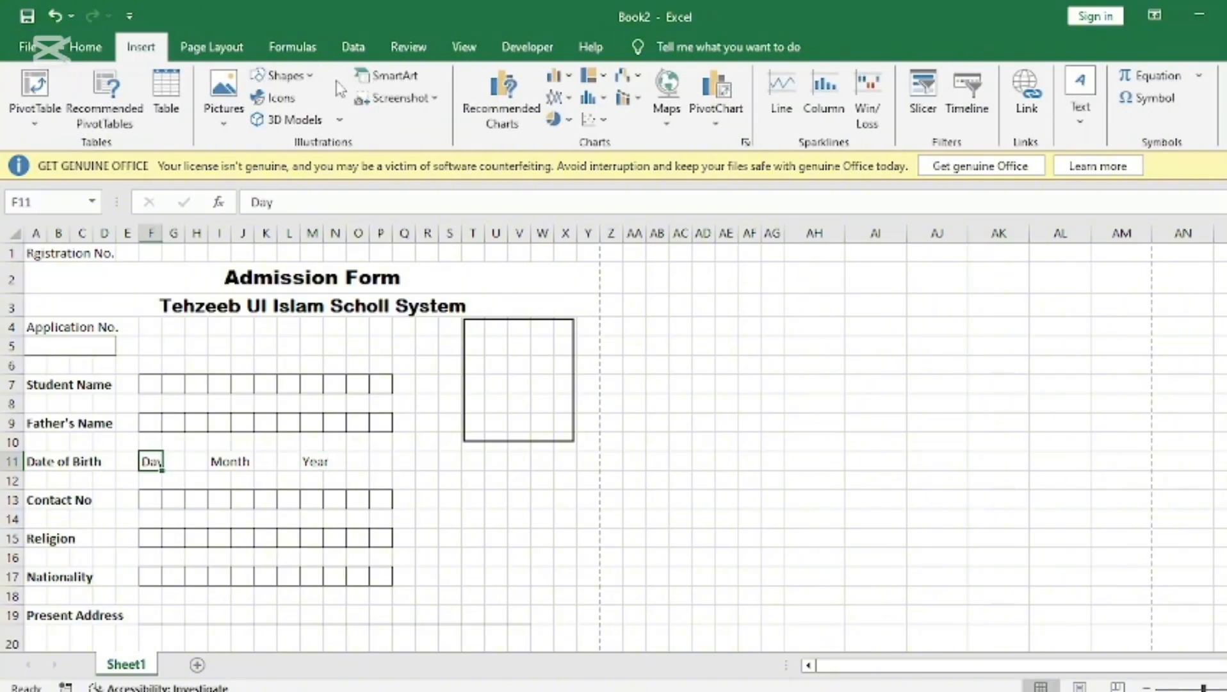
left_click(312, 77)
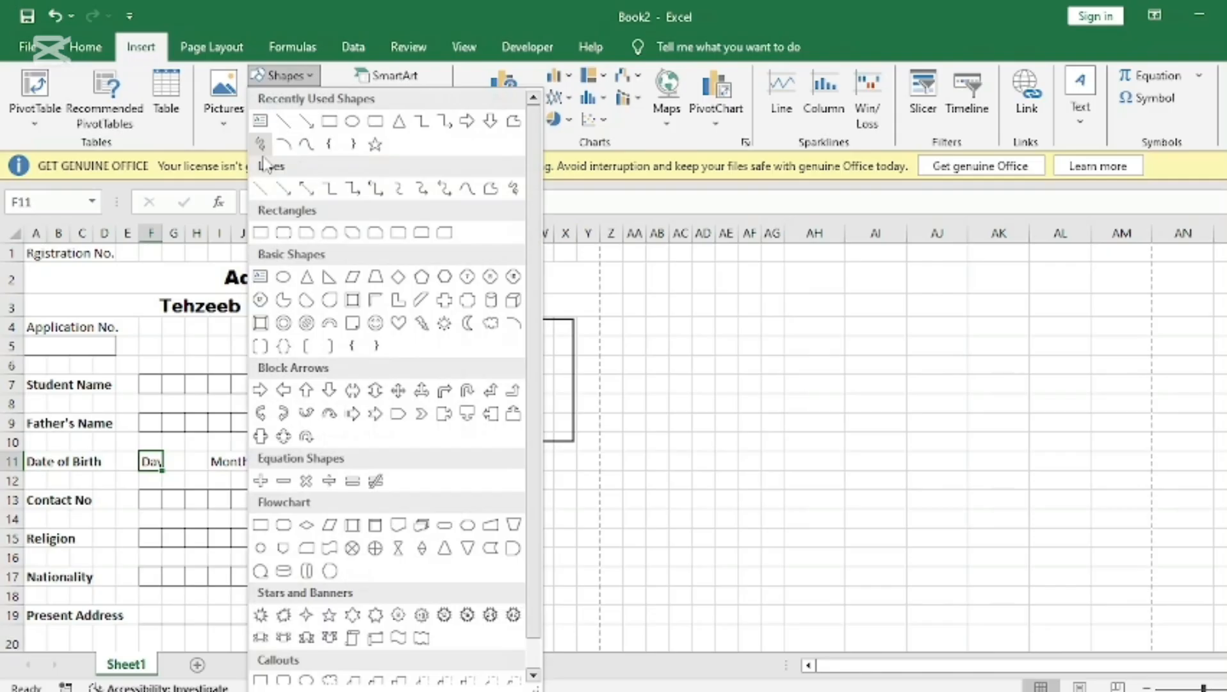
left_click(330, 123)
left_click_drag(167, 453, 199, 476)
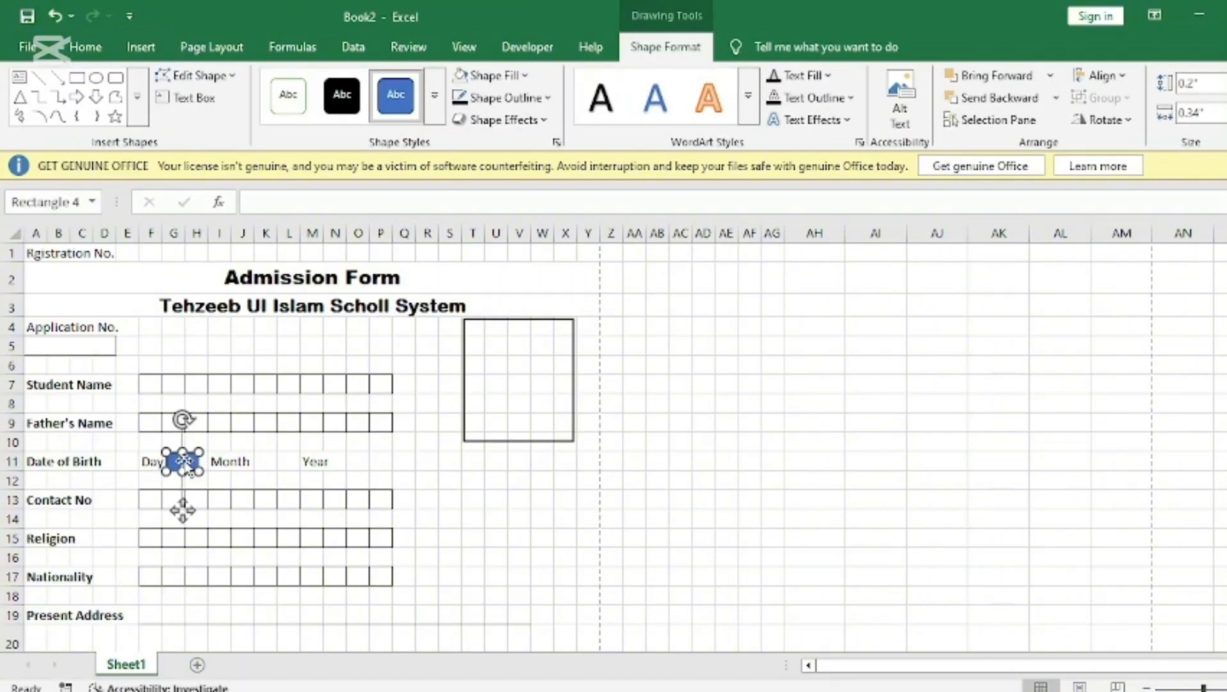
left_click_drag(191, 463, 280, 466)
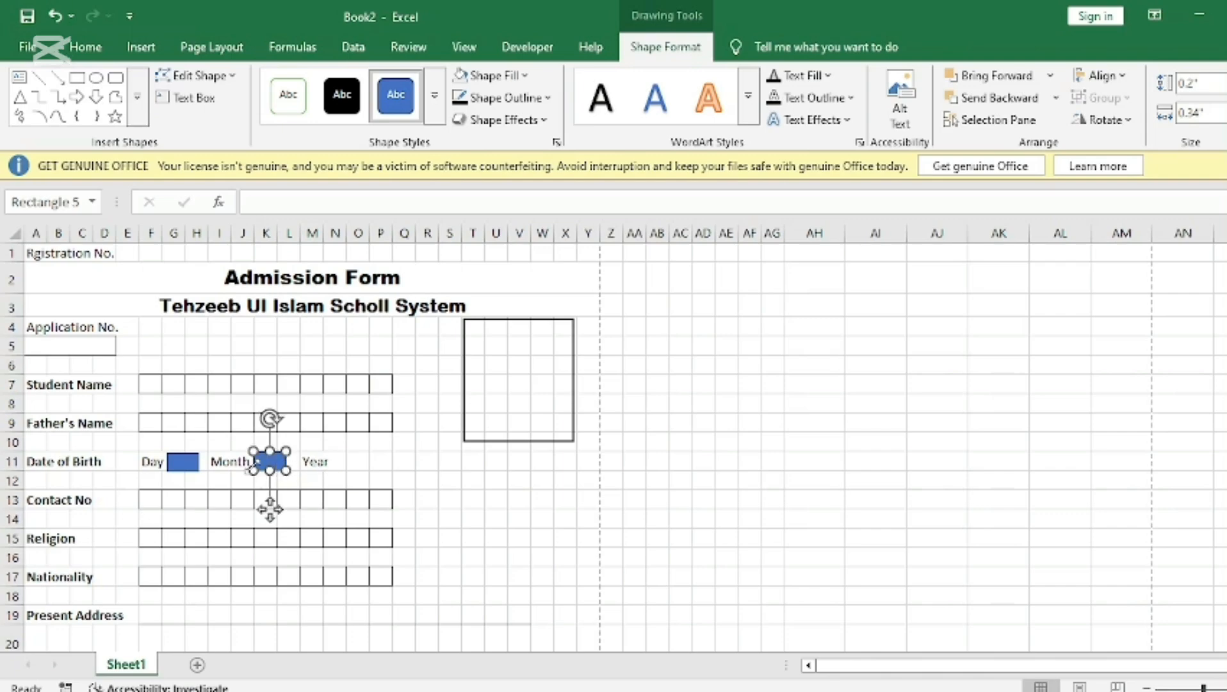